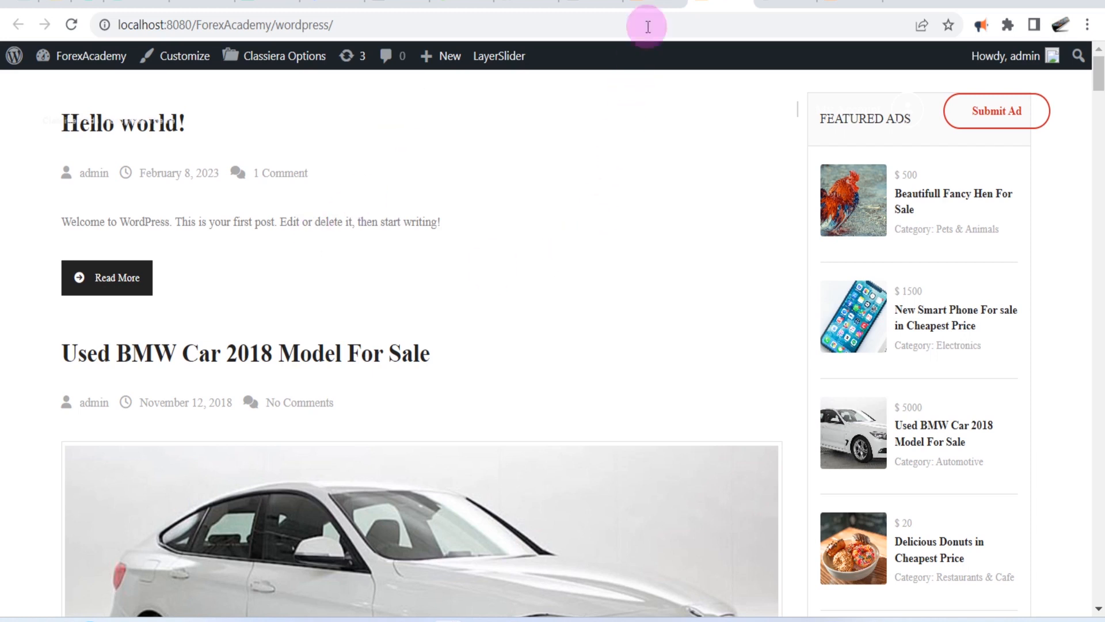
Step: Open the Reading settings of the WordPress admin dashboard
left_click(657, 2)
mouse_move(88, 217)
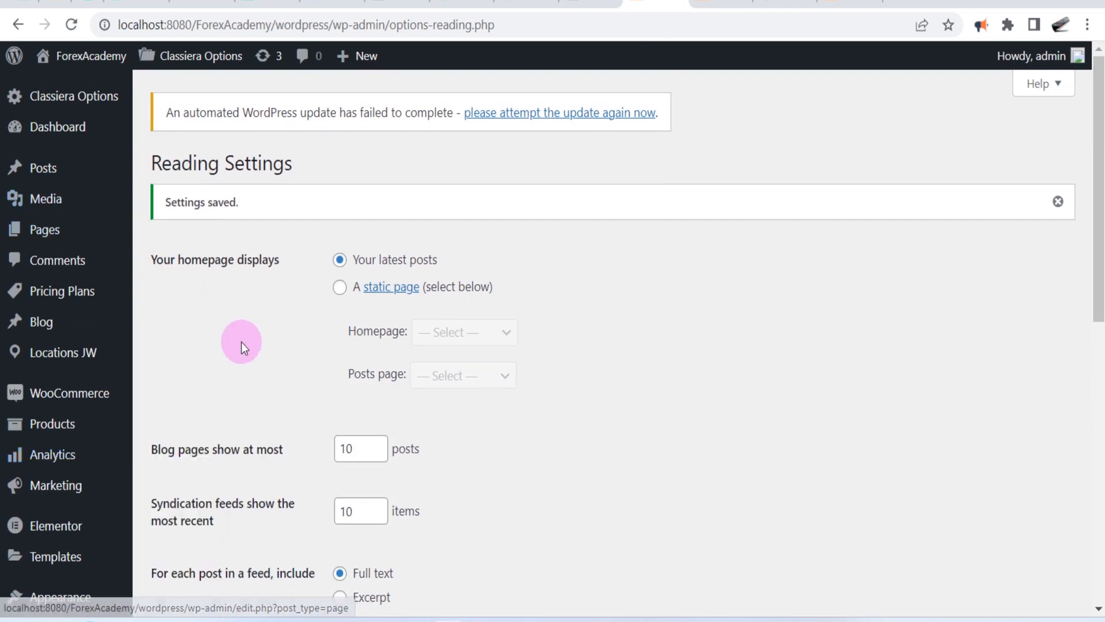
scroll(207, 333, "down", 6)
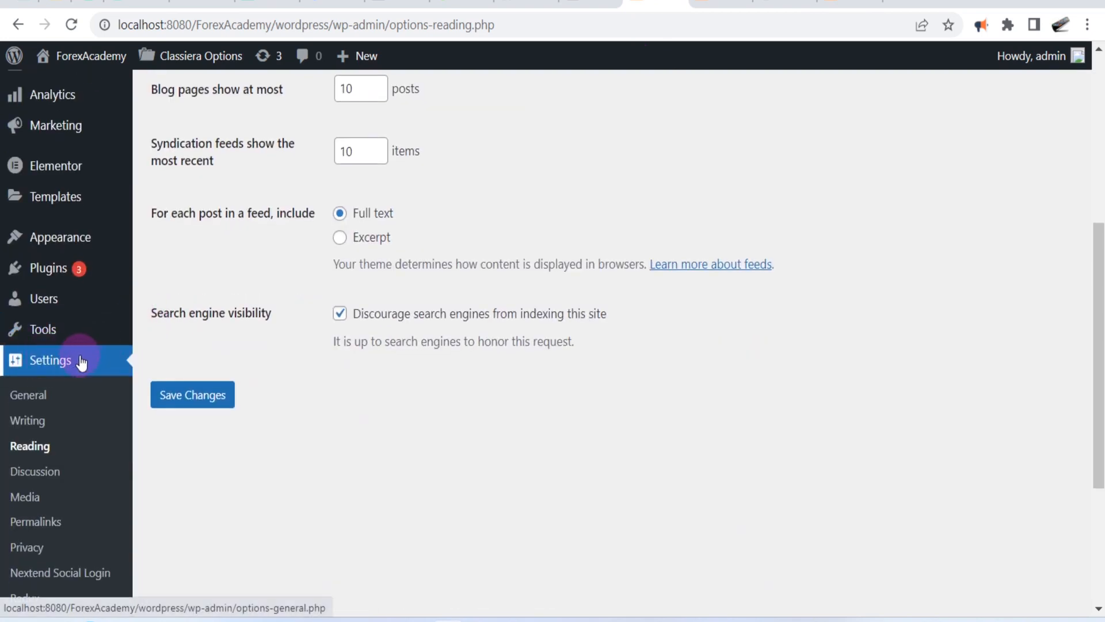
left_click(35, 449)
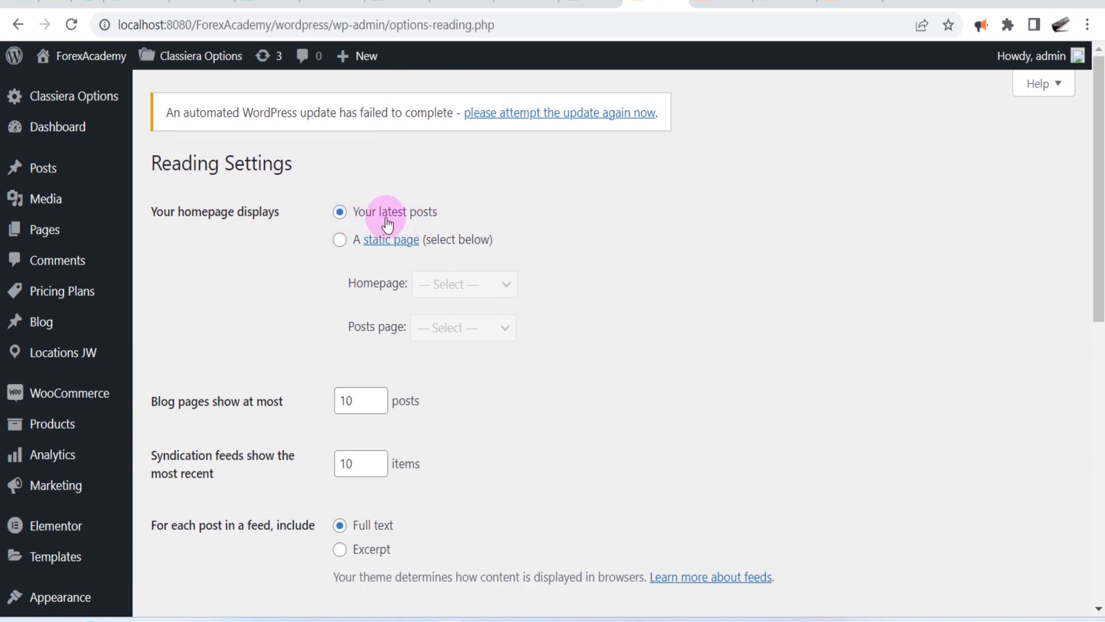
Step: Make the homepage display a static page, with Home as the homepage and Blog as the posts page, and save the changes
left_click_drag(155, 214, 283, 218)
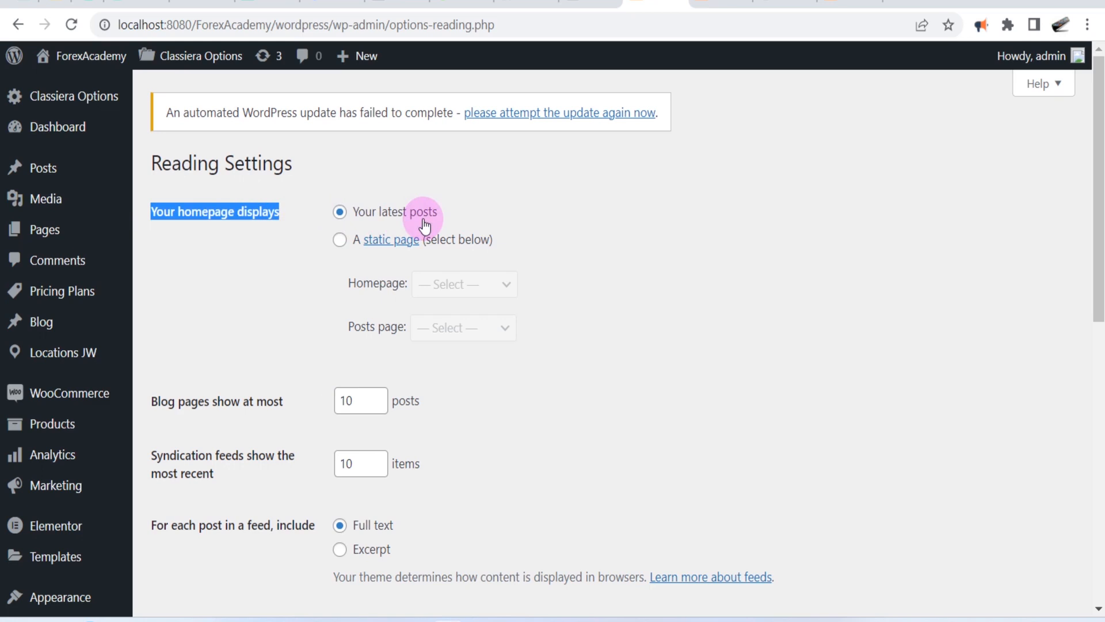
left_click(340, 241)
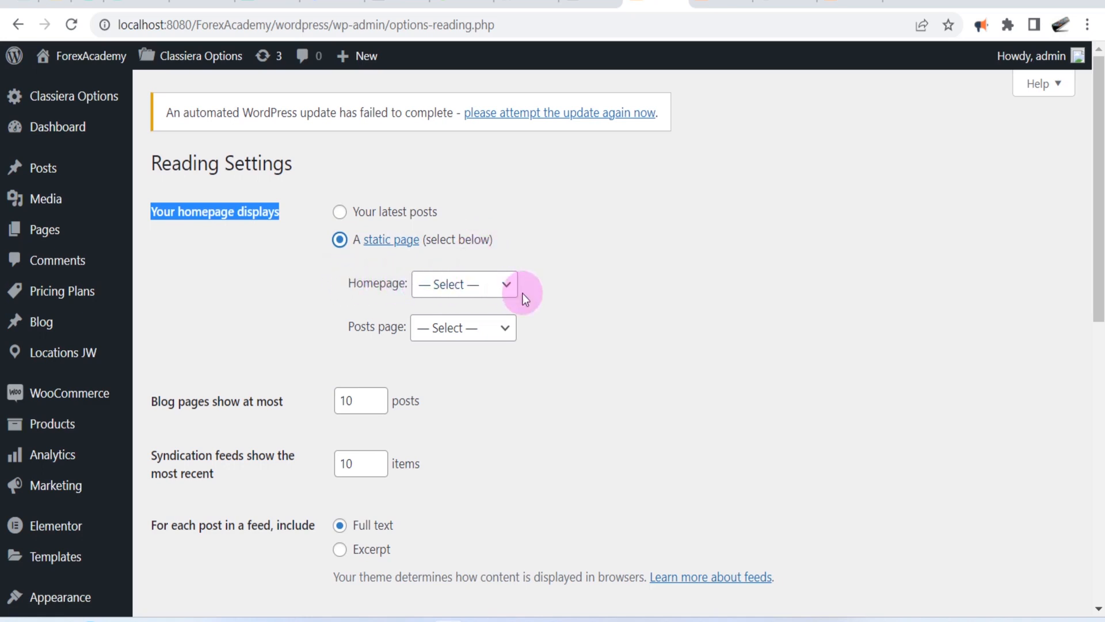
left_click(507, 288)
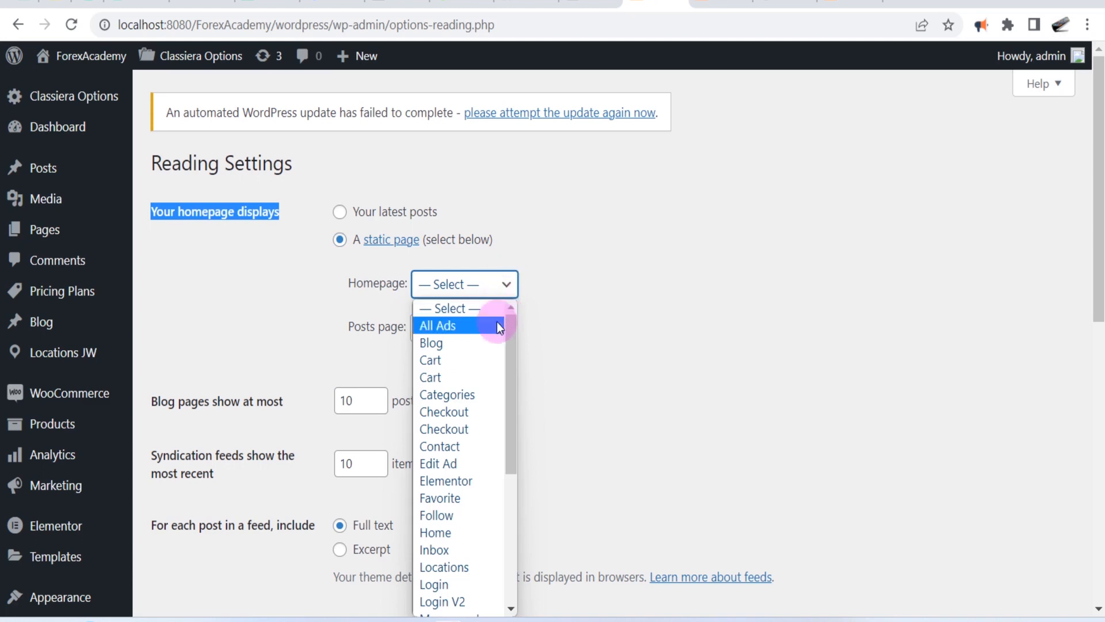
left_click(465, 531)
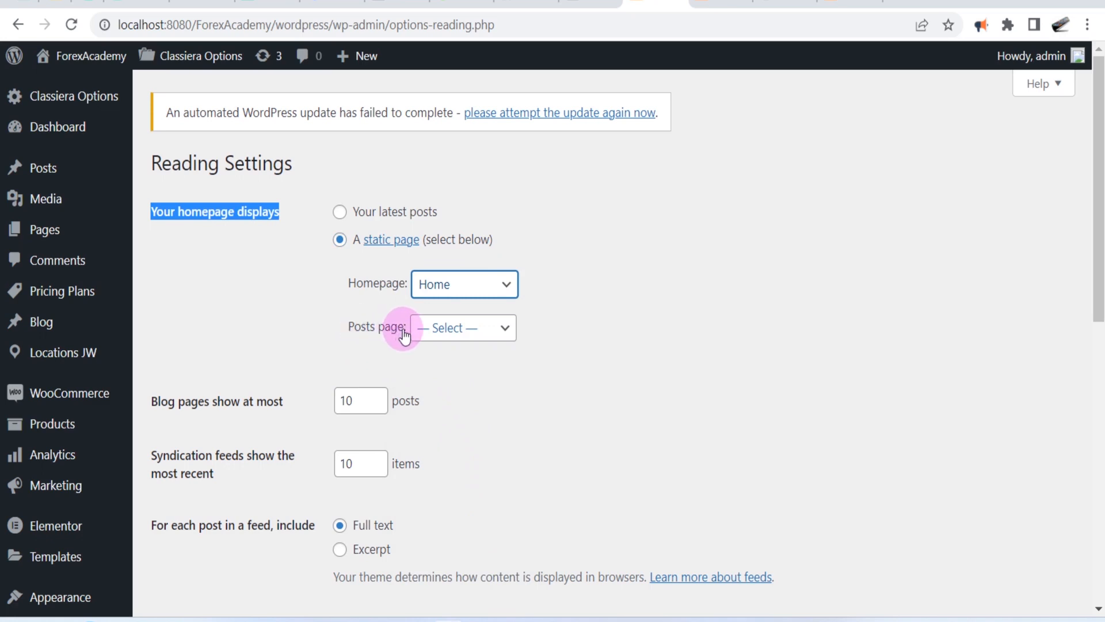
left_click(505, 329)
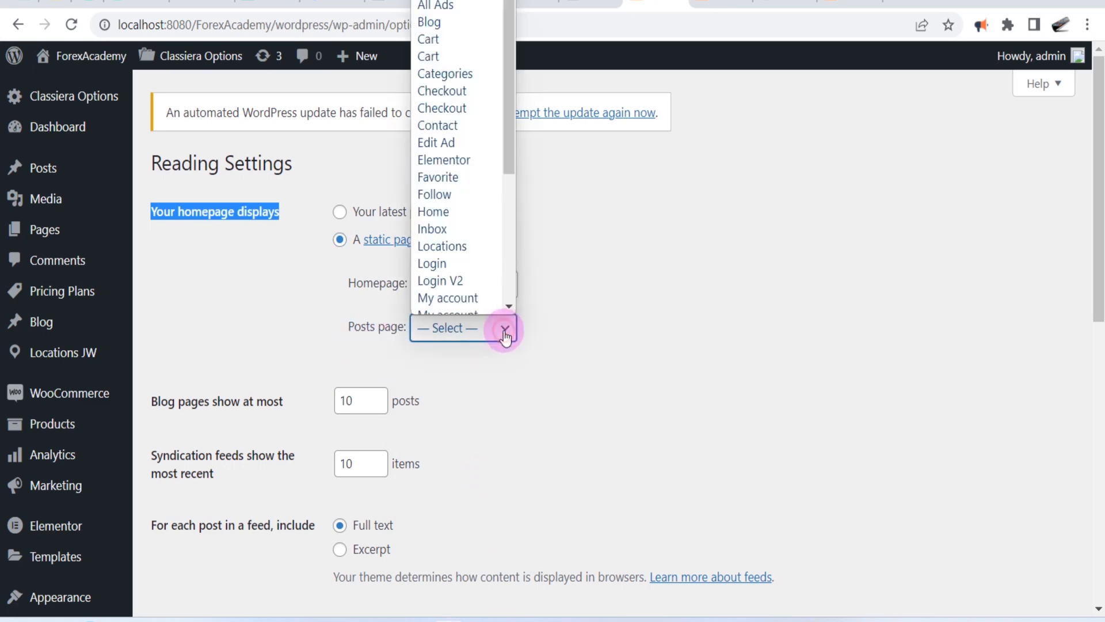
left_click(453, 23)
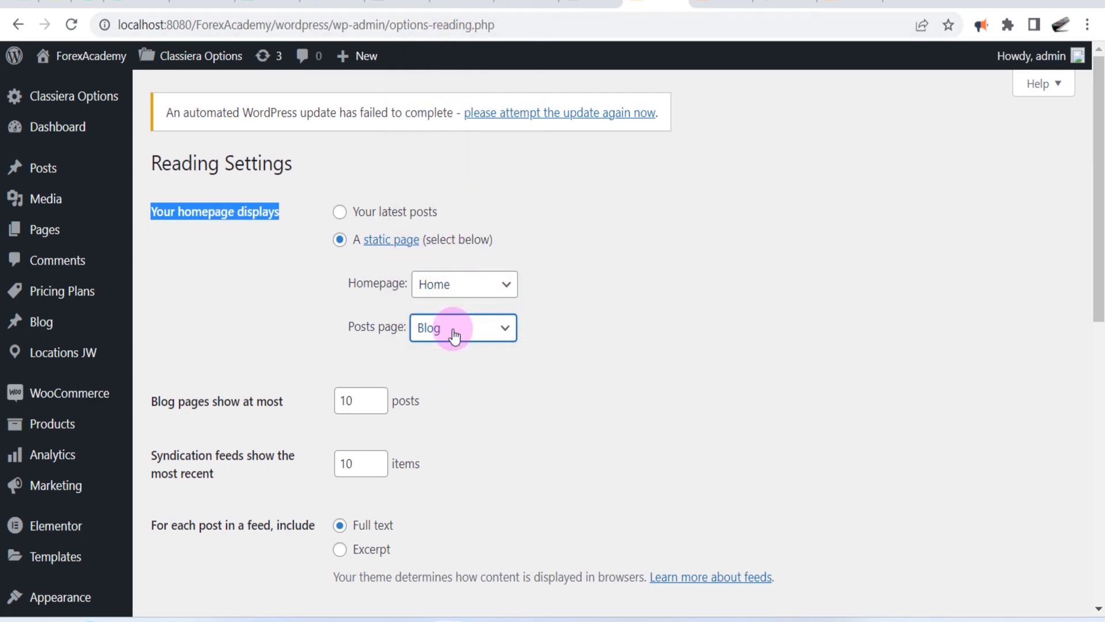
scroll(451, 333, "down", 5)
left_click(195, 440)
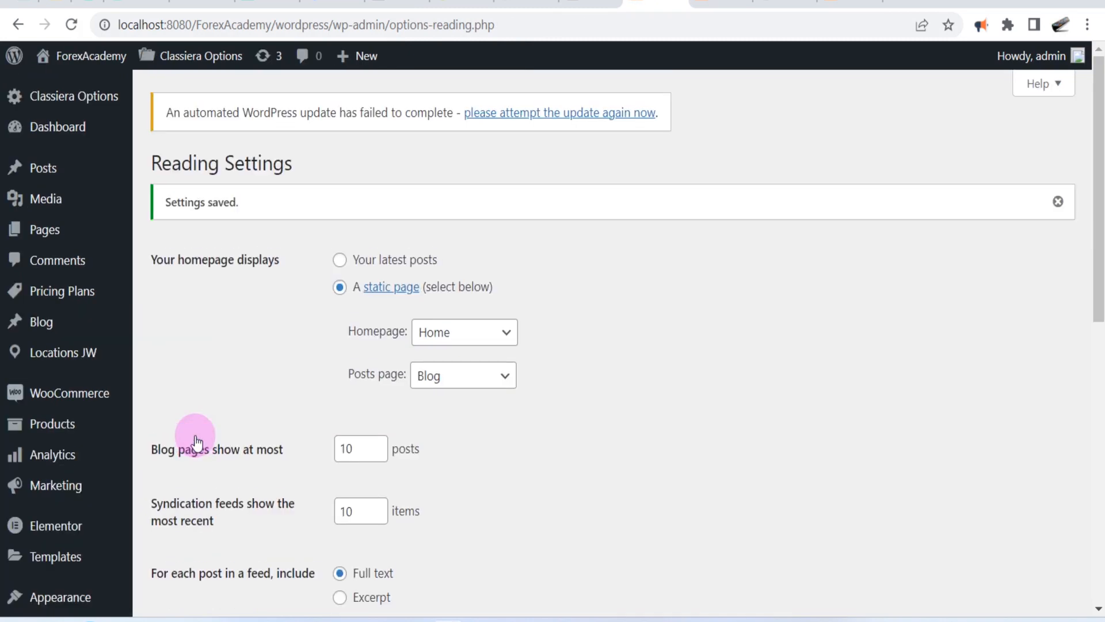
left_click_drag(244, 204, 160, 202)
left_click(244, 207)
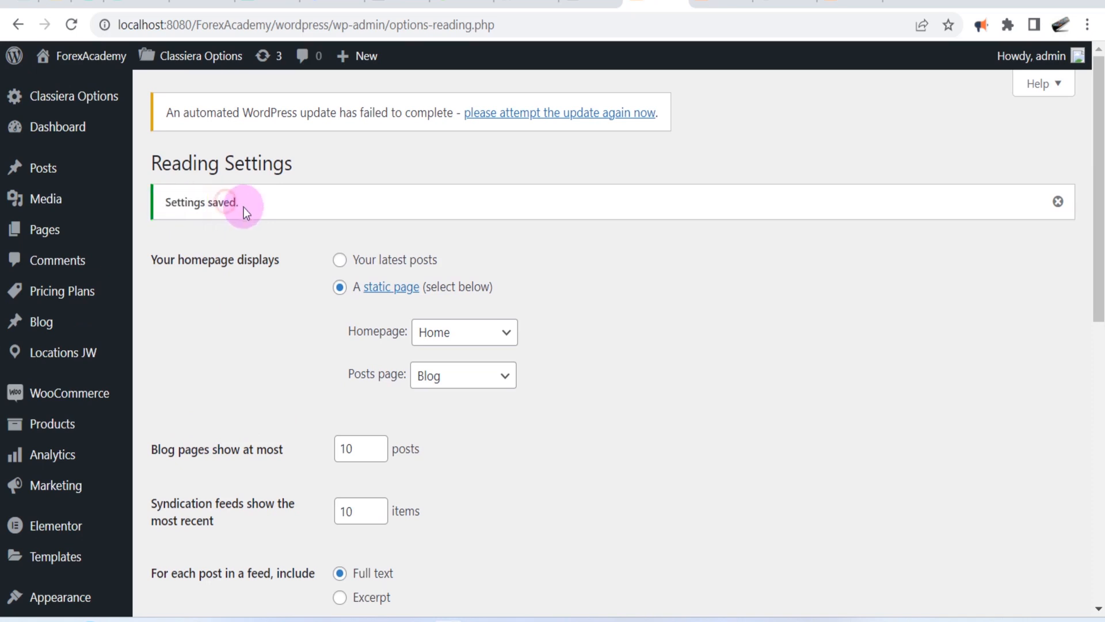
Step: Reload the site's front page and review the new homepage, including its category icons
left_click(723, 4)
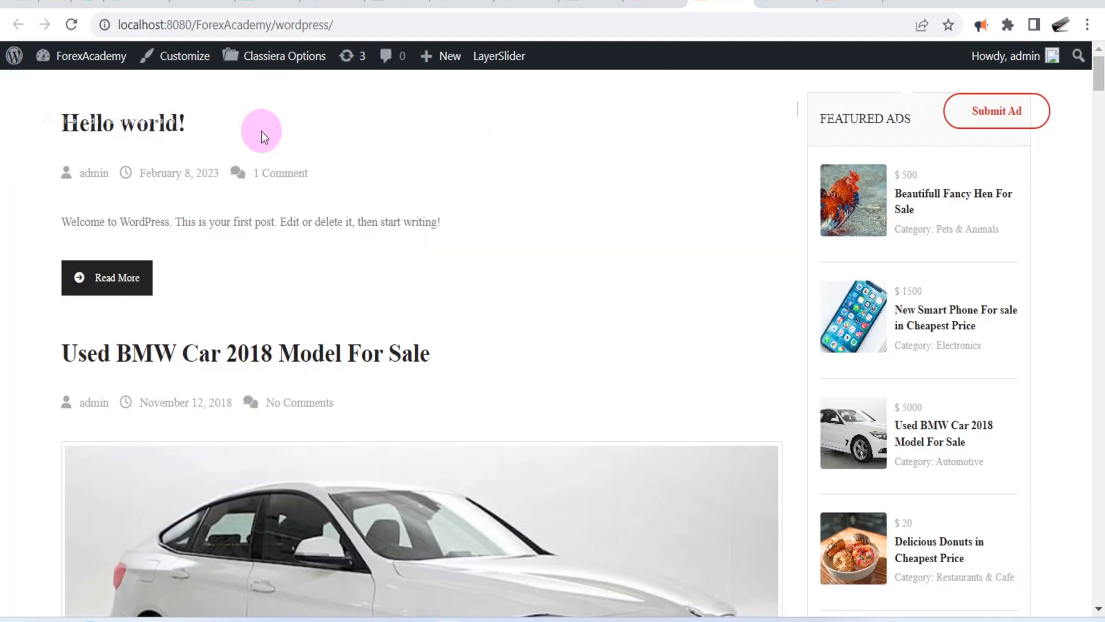
left_click(73, 27)
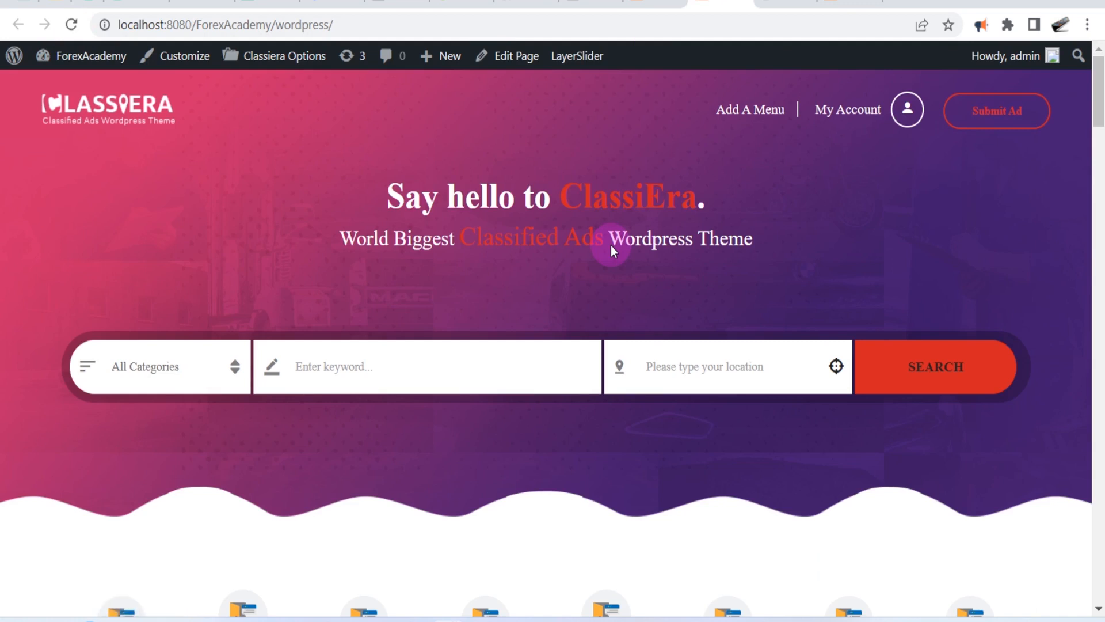
scroll(611, 246, "down", 5)
scroll(610, 245, "down", 8)
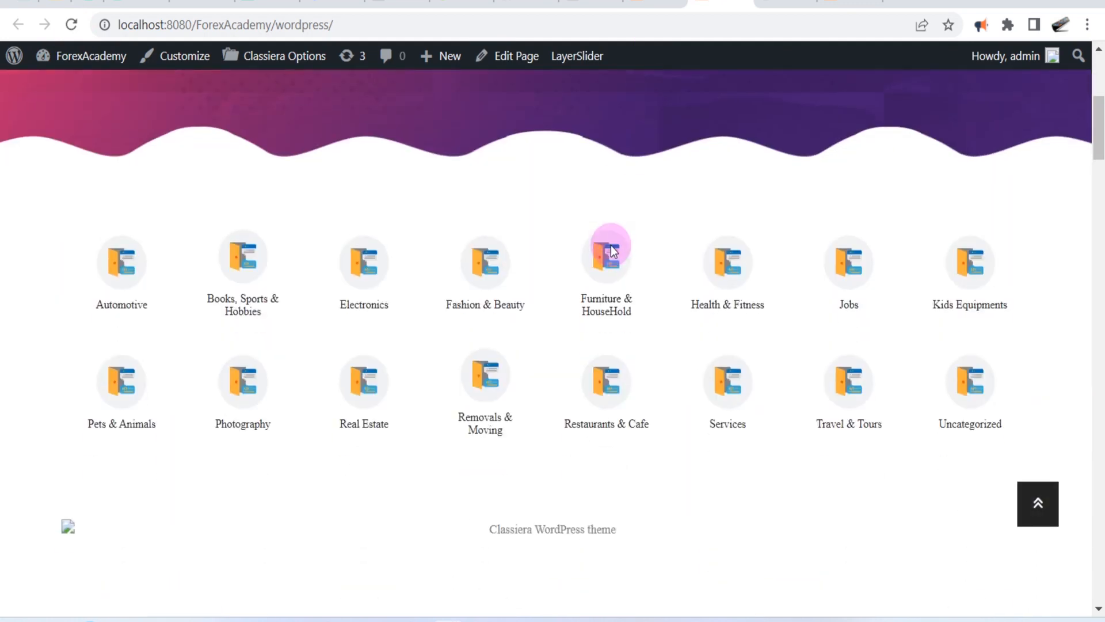
scroll(610, 245, "down", 14)
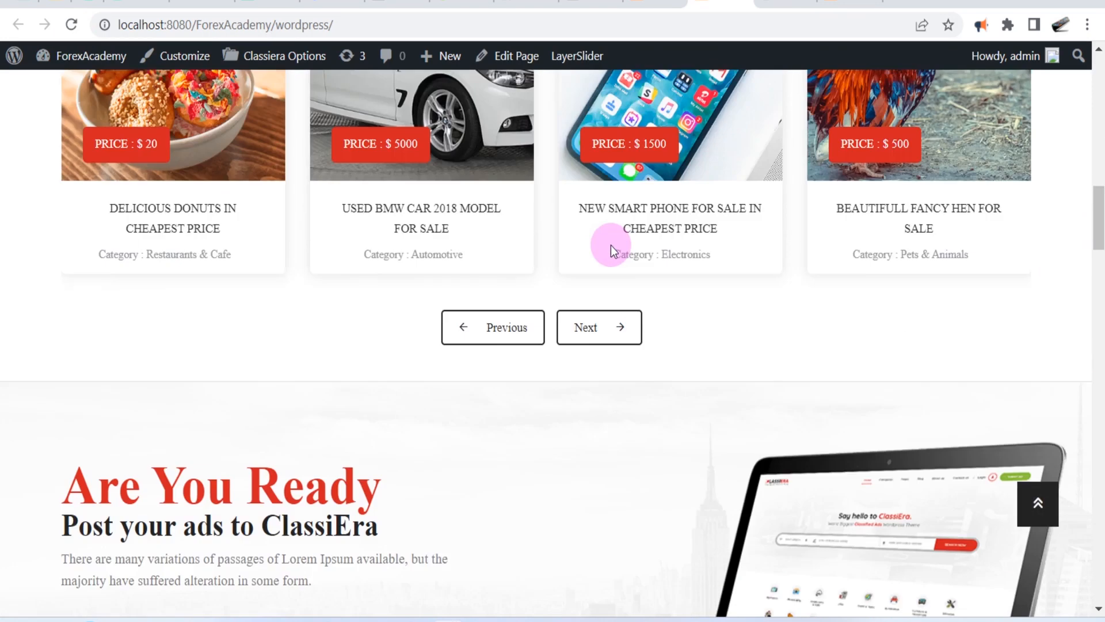
scroll(610, 245, "down", 3)
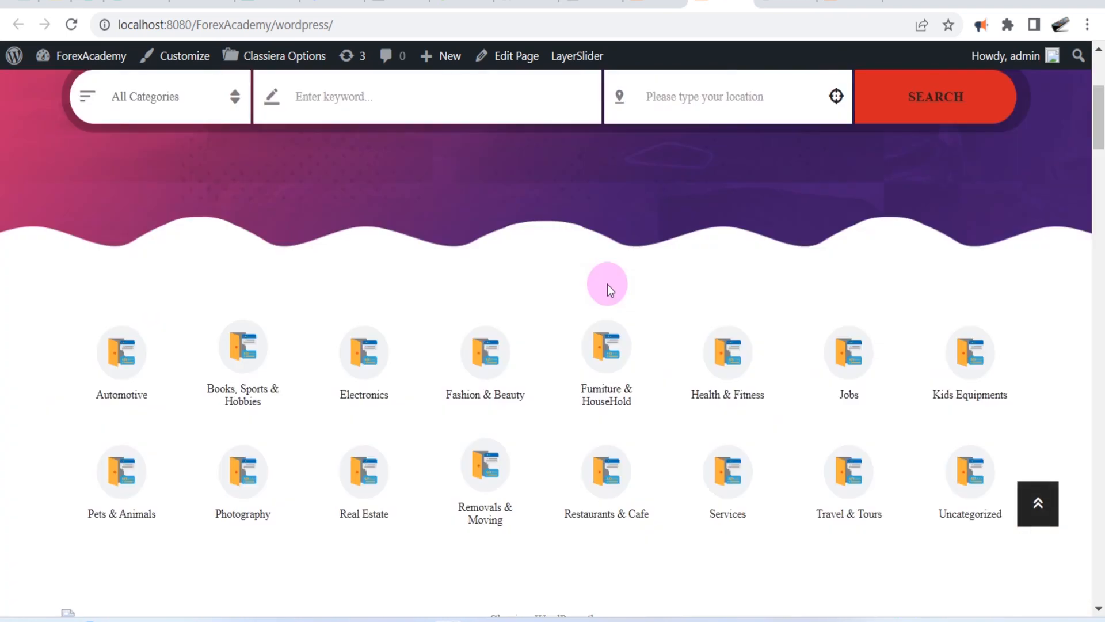
scroll(607, 285, "down", 1)
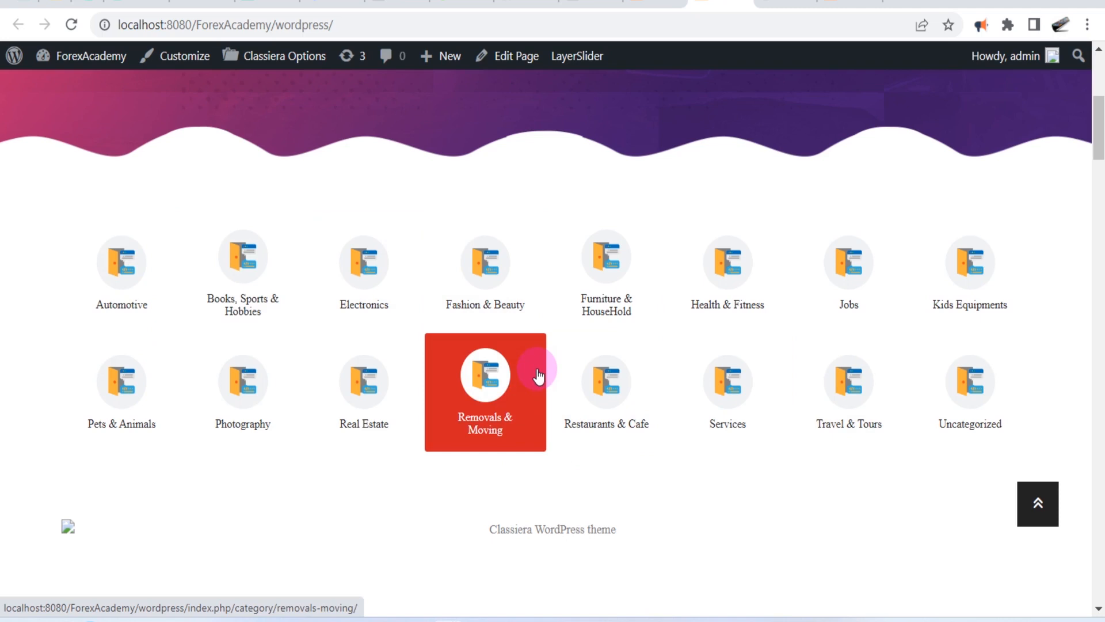
Step: Open the post categories in the WordPress admin and look through the whole category list
left_click(659, 3)
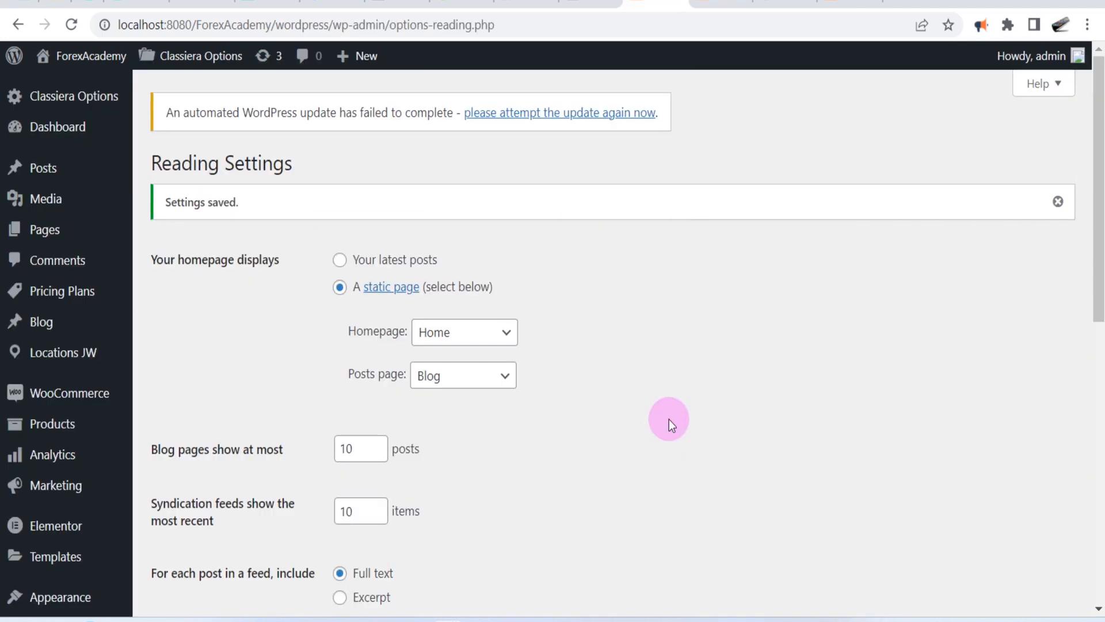
mouse_move(34, 172)
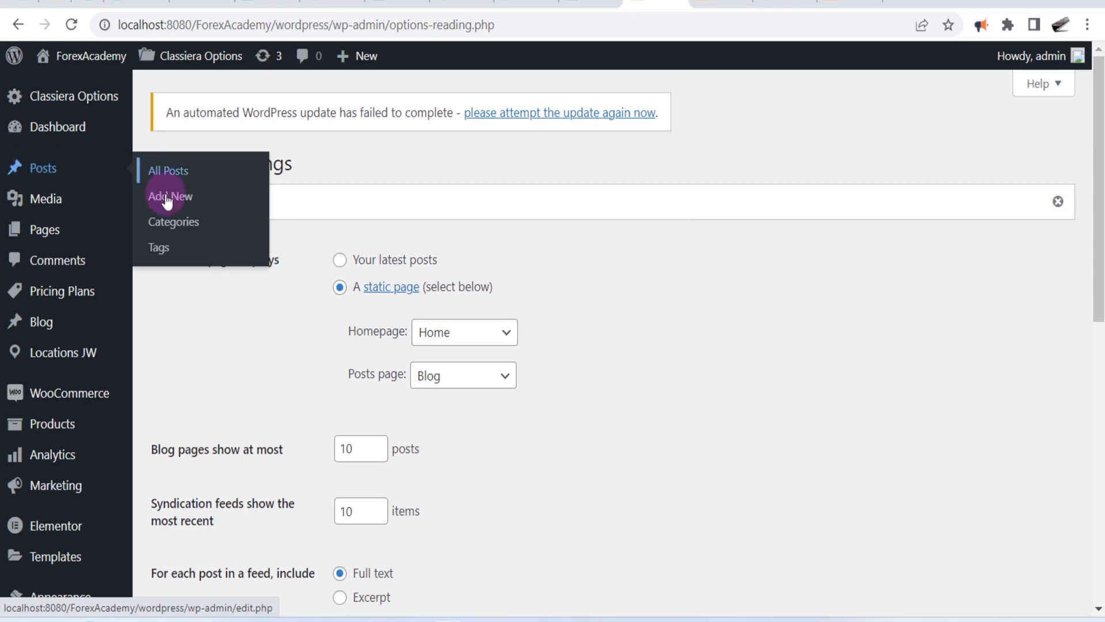
left_click(169, 231)
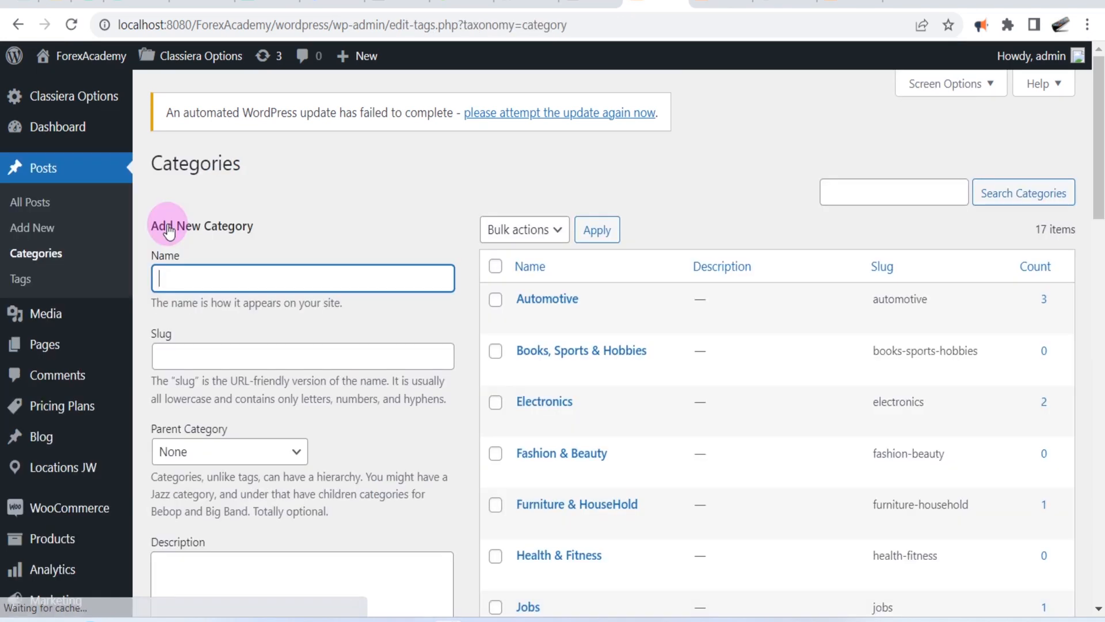
scroll(598, 242, "down", 3)
scroll(576, 190, "down", 2)
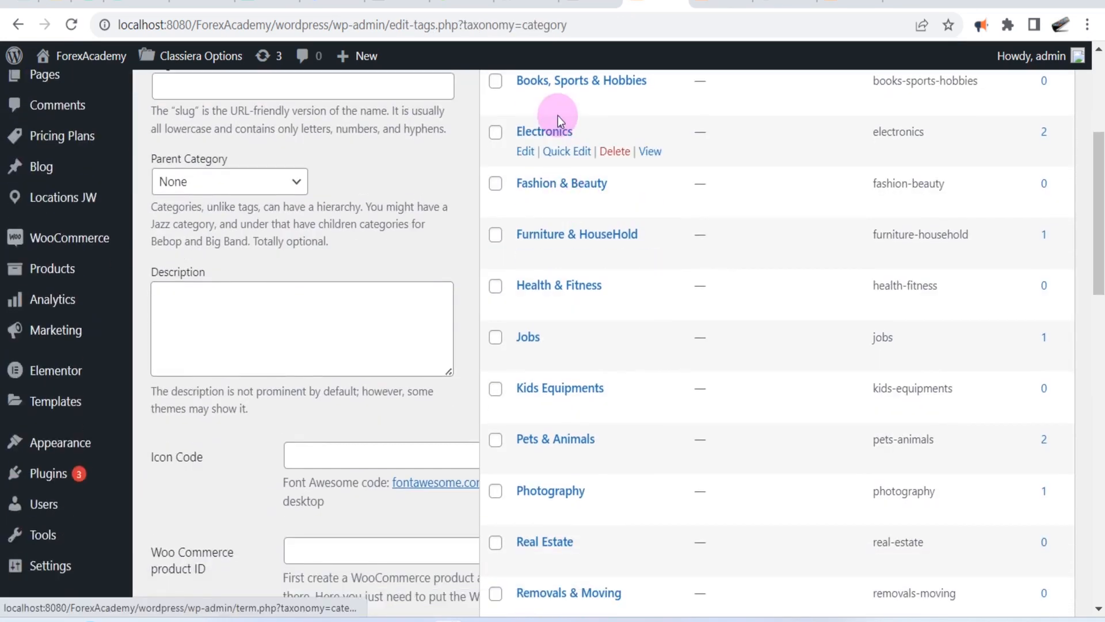
scroll(547, 201, "up", 5)
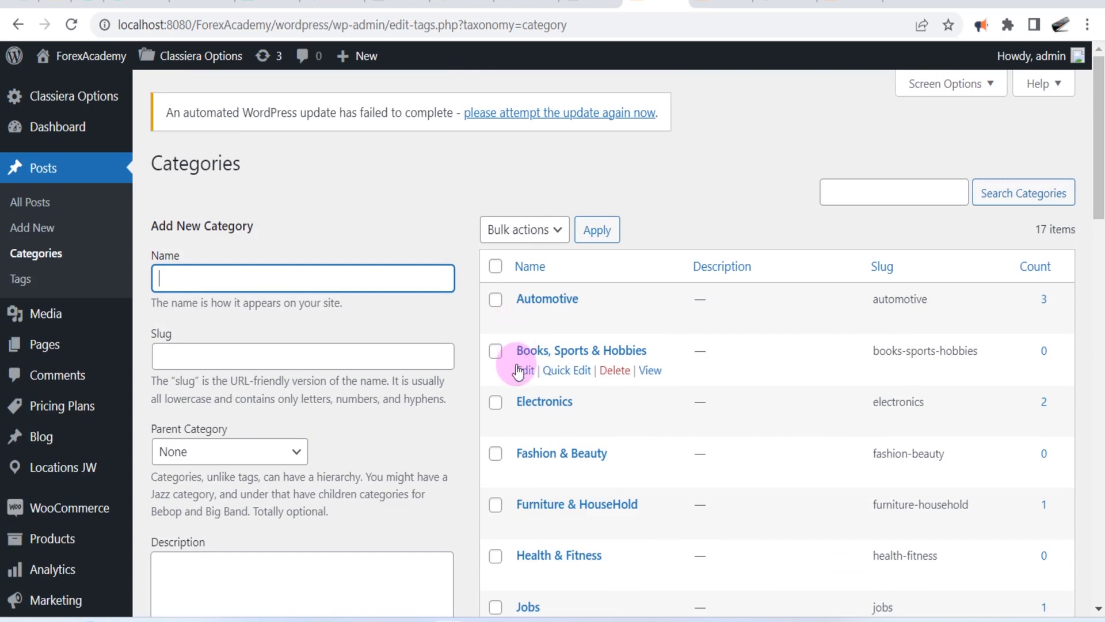
scroll(518, 400, "down", 3)
scroll(517, 406, "down", 10)
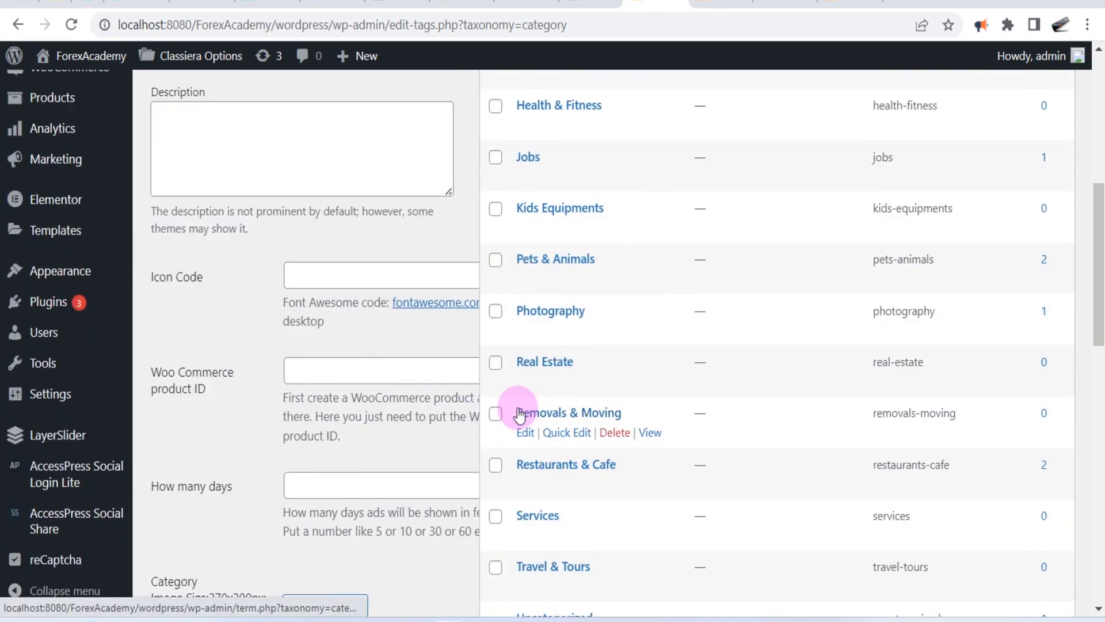
scroll(517, 409, "up", 5)
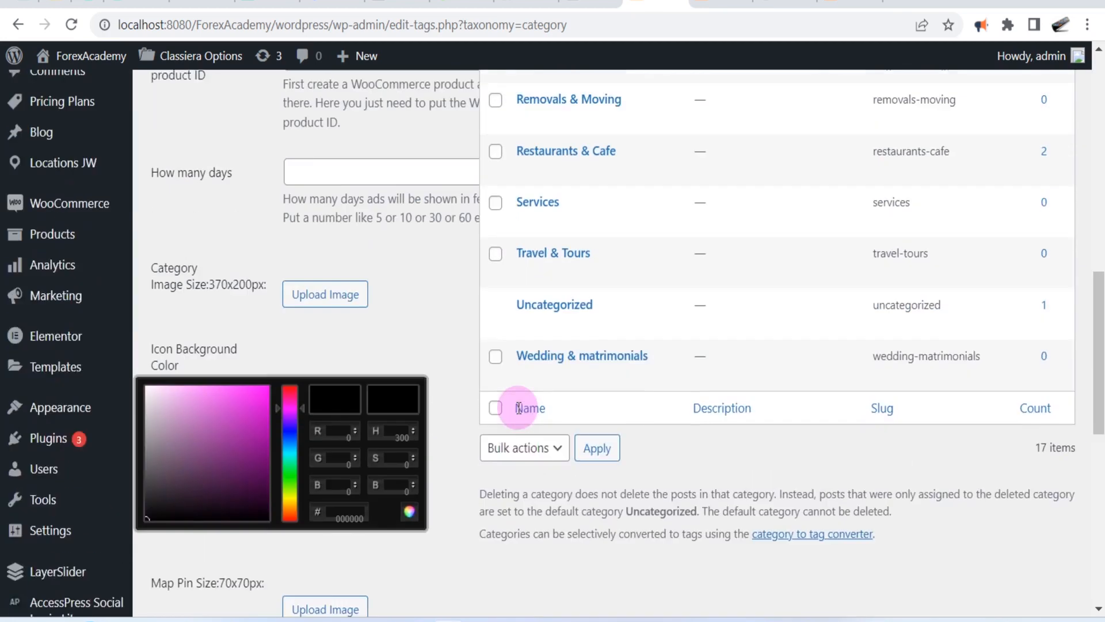
scroll(517, 408, "up", 8)
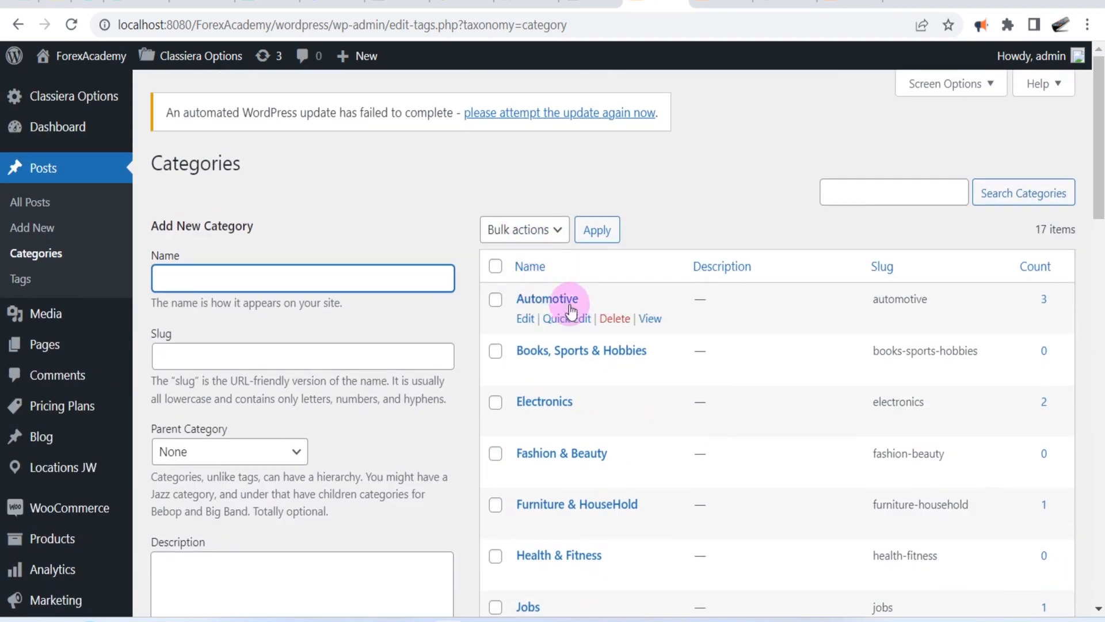
Step: Check the Automotive category and its icon on the site's homepage
left_click(718, 6)
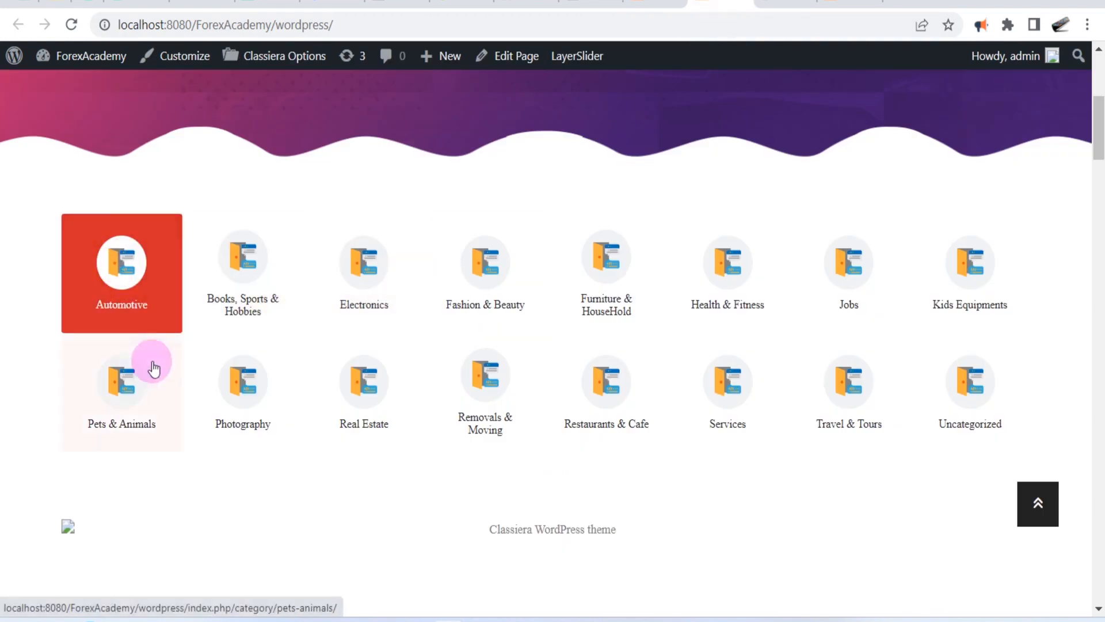
scroll(184, 329, "up", 1)
scroll(184, 329, "up", 1)
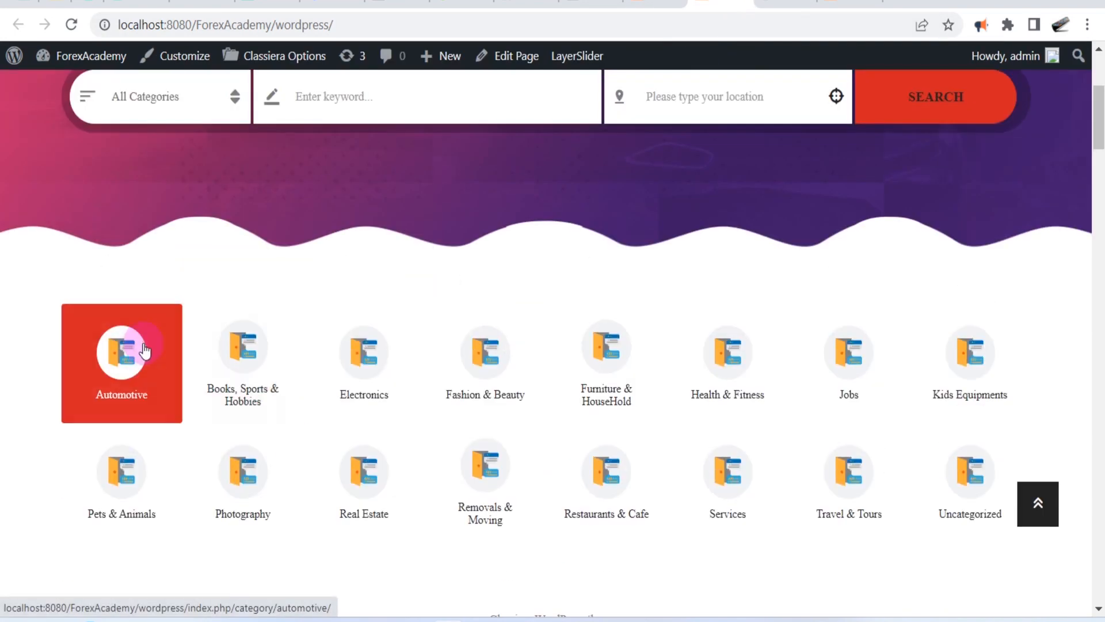
Step: Open the Automotive category for editing and look over its icon code, image and other fields
left_click(661, 5)
left_click(632, 275)
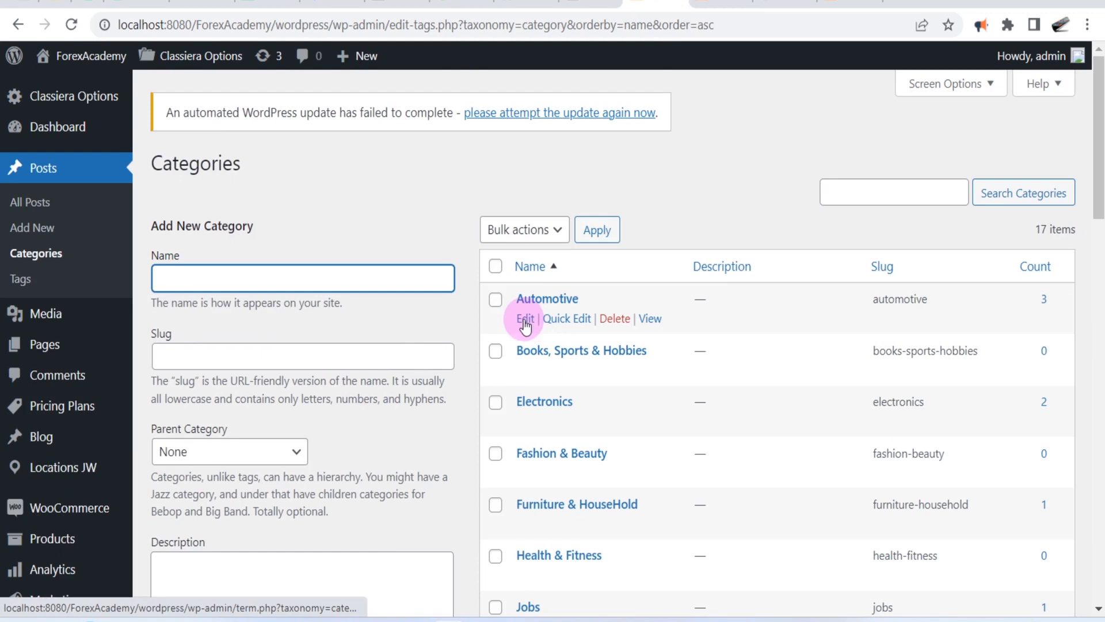
left_click(525, 319)
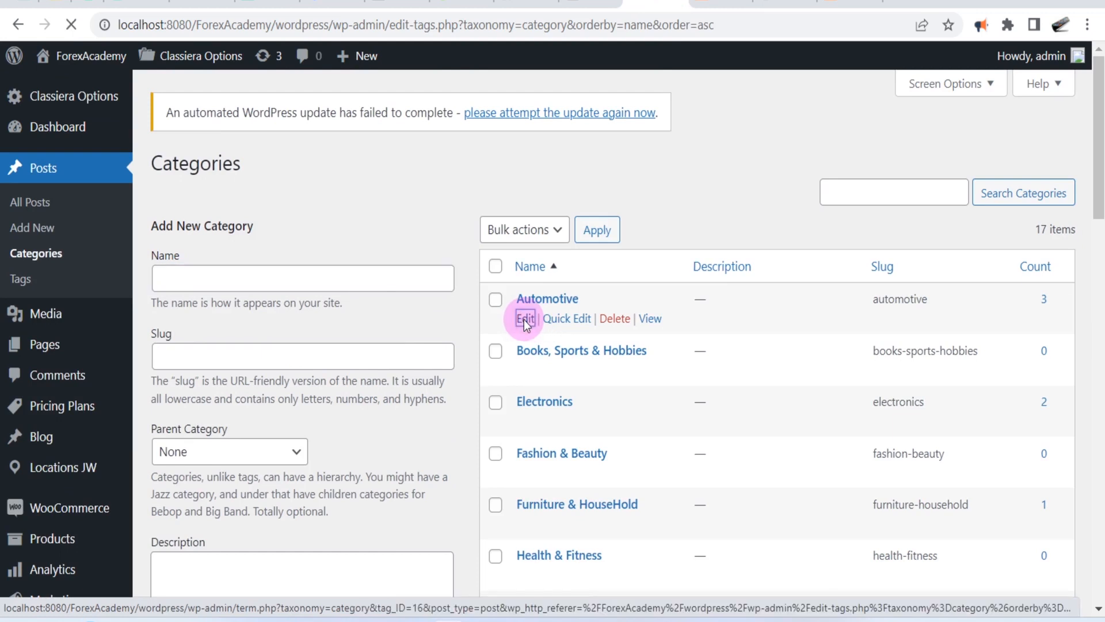
scroll(524, 321, "down", 6)
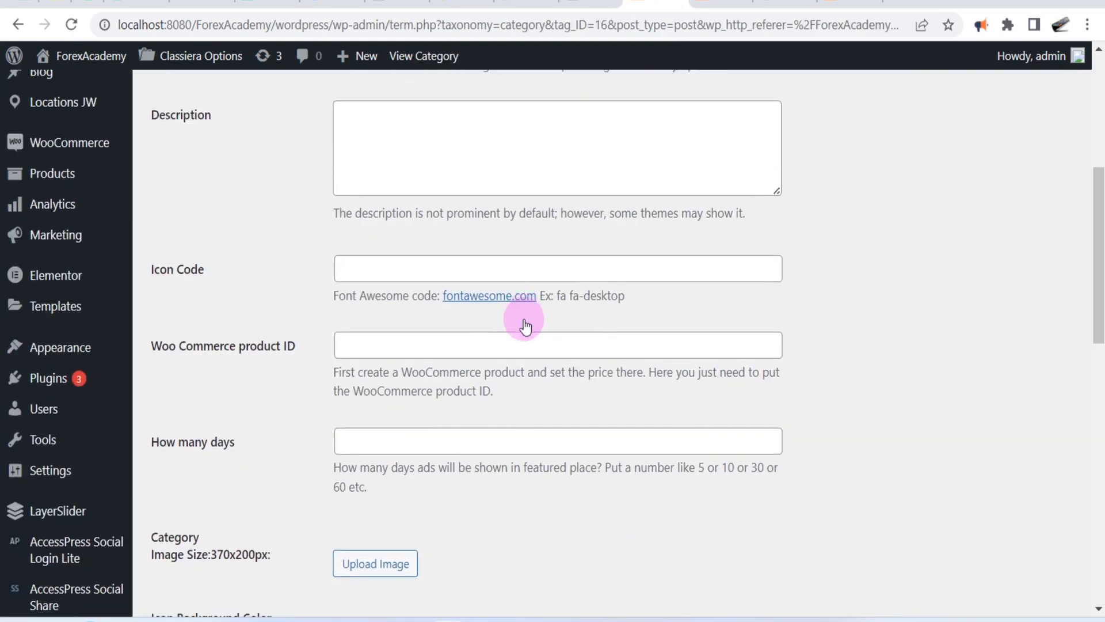
scroll(525, 326, "down", 5)
scroll(251, 284, "up", 1)
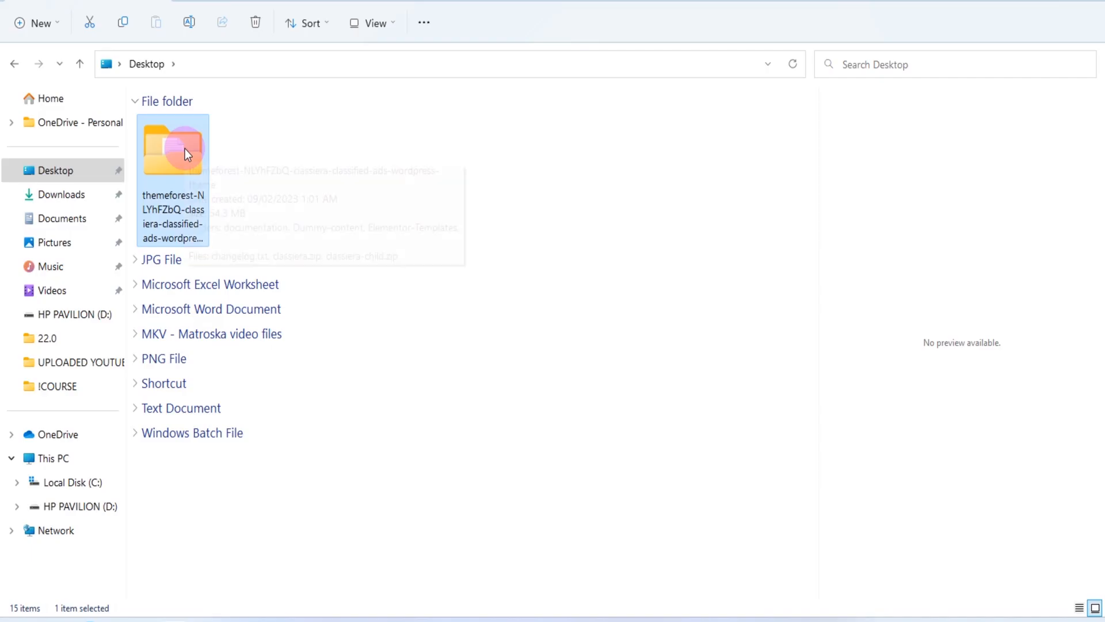
Step: In File Explorer, open the categories-icons folder within Dummy-content of the Classiera theme folder on the Desktop and view its icons
double_click(179, 167)
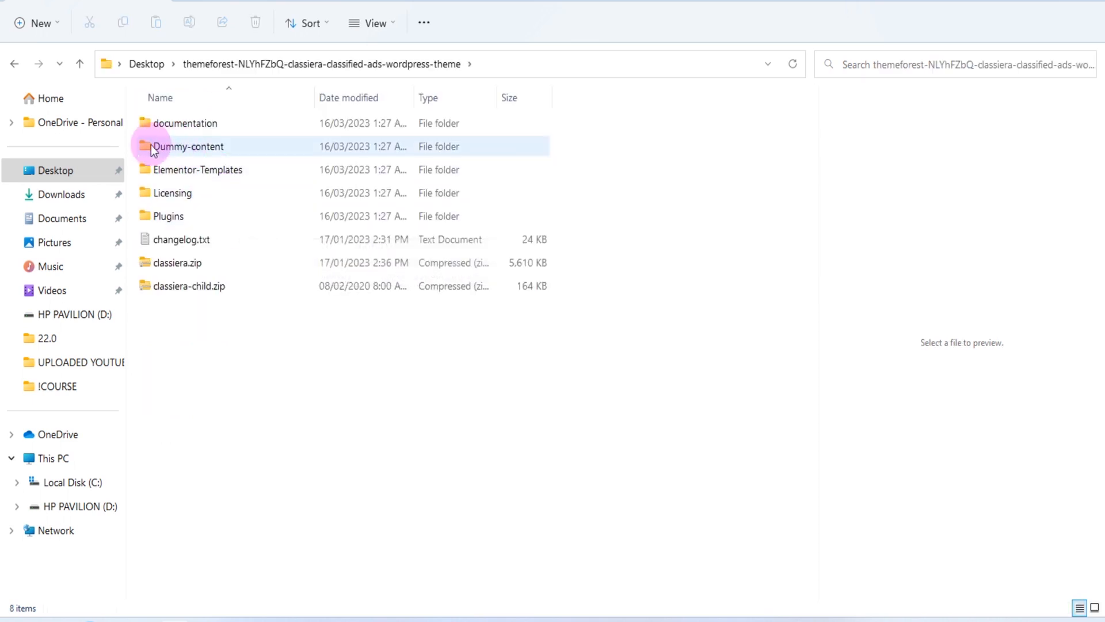
double_click(180, 147)
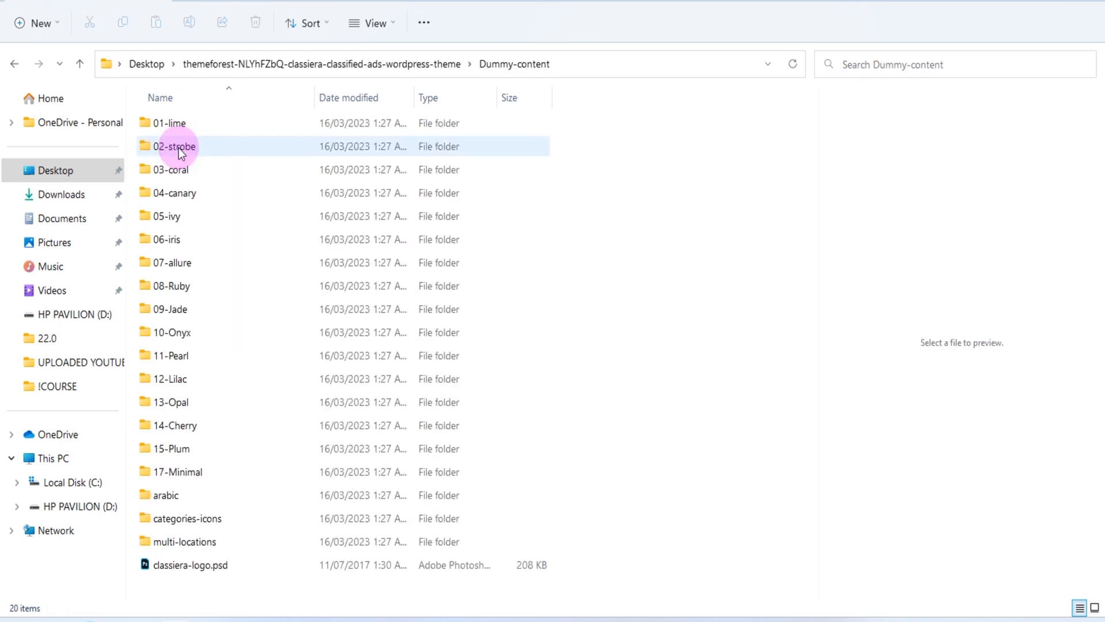
double_click(213, 520)
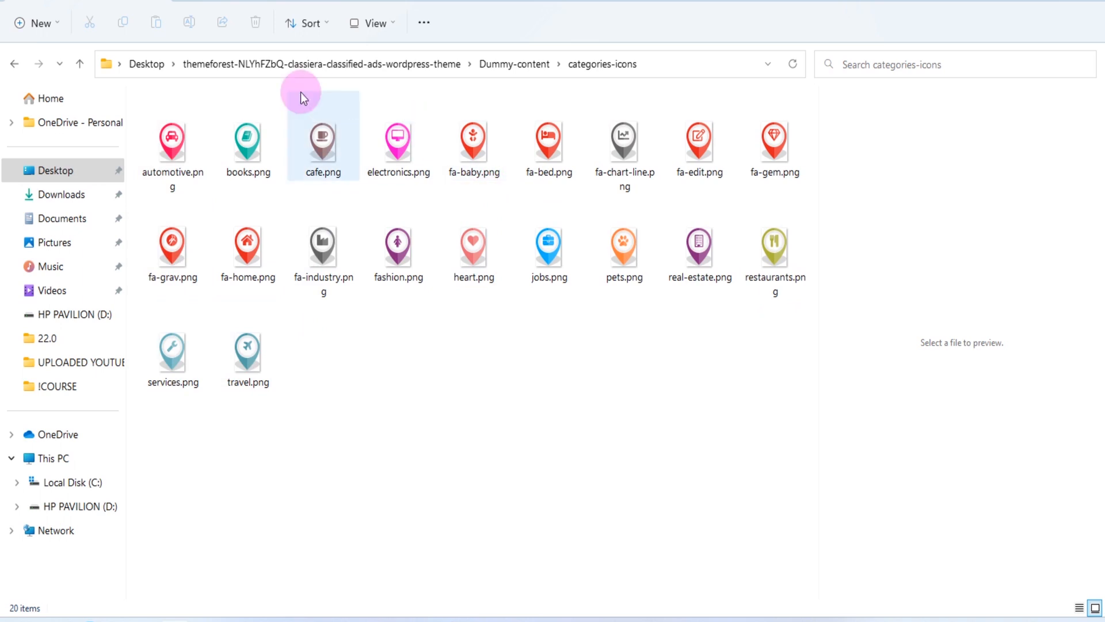
mouse_move(182, 182)
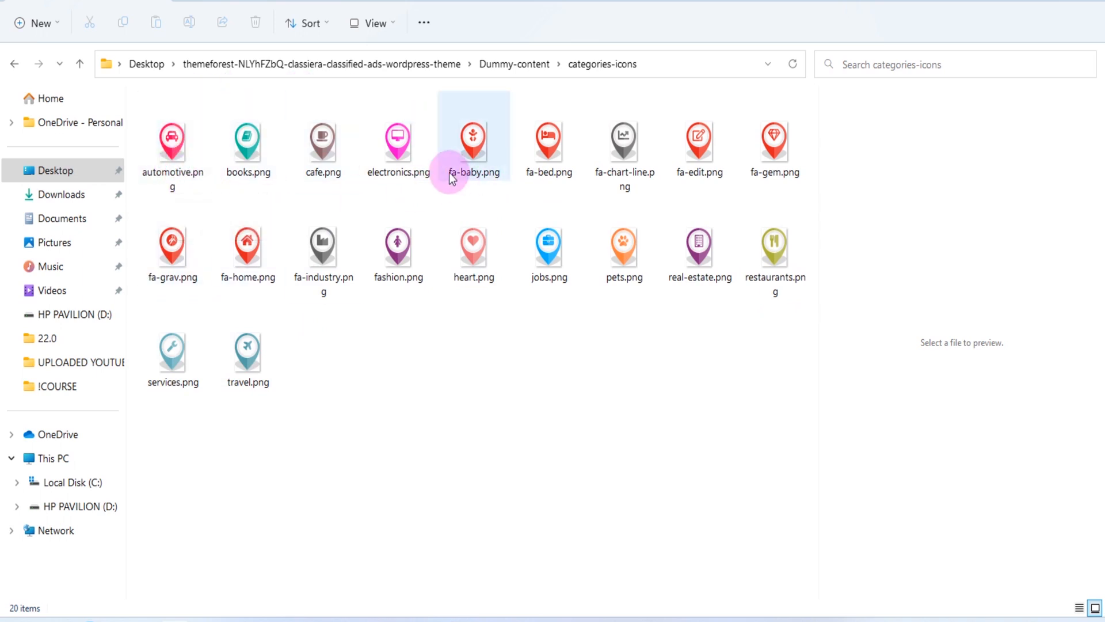
Step: Start an image upload for the Automotive category's image and browse to Desktop > Classiera theme folder > Dummy-content > categories-icons
left_click(1029, 1)
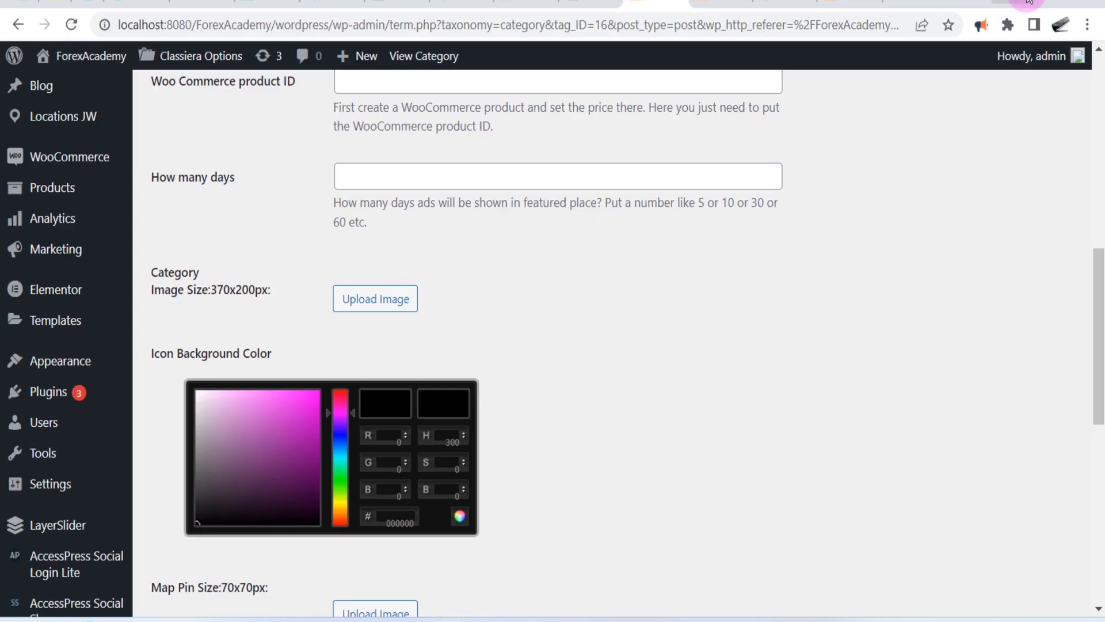
left_click(373, 309)
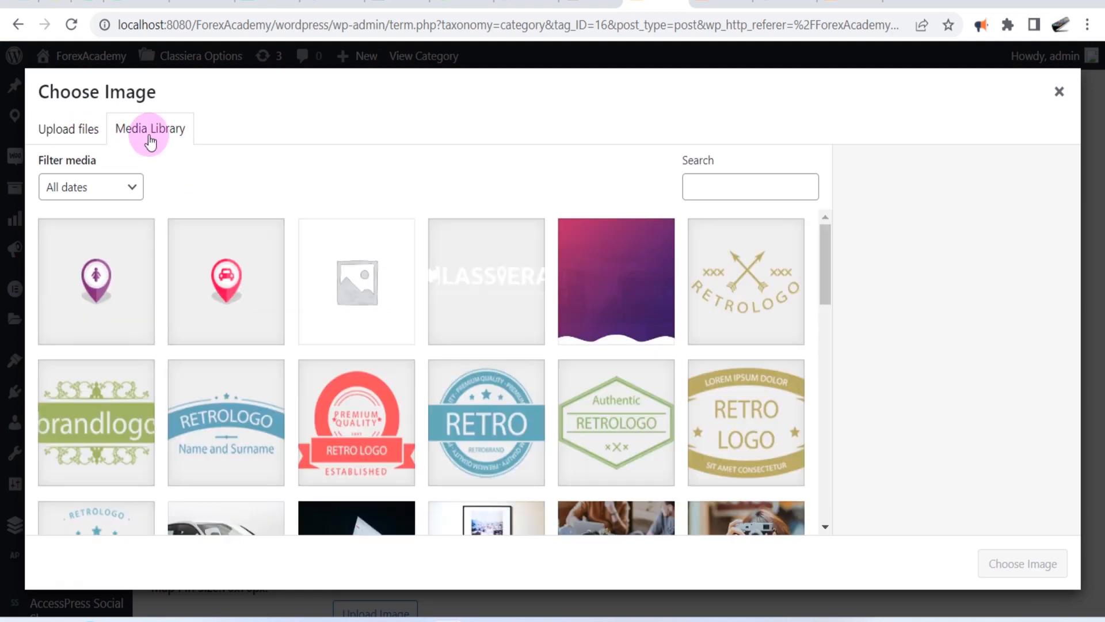
left_click(67, 132)
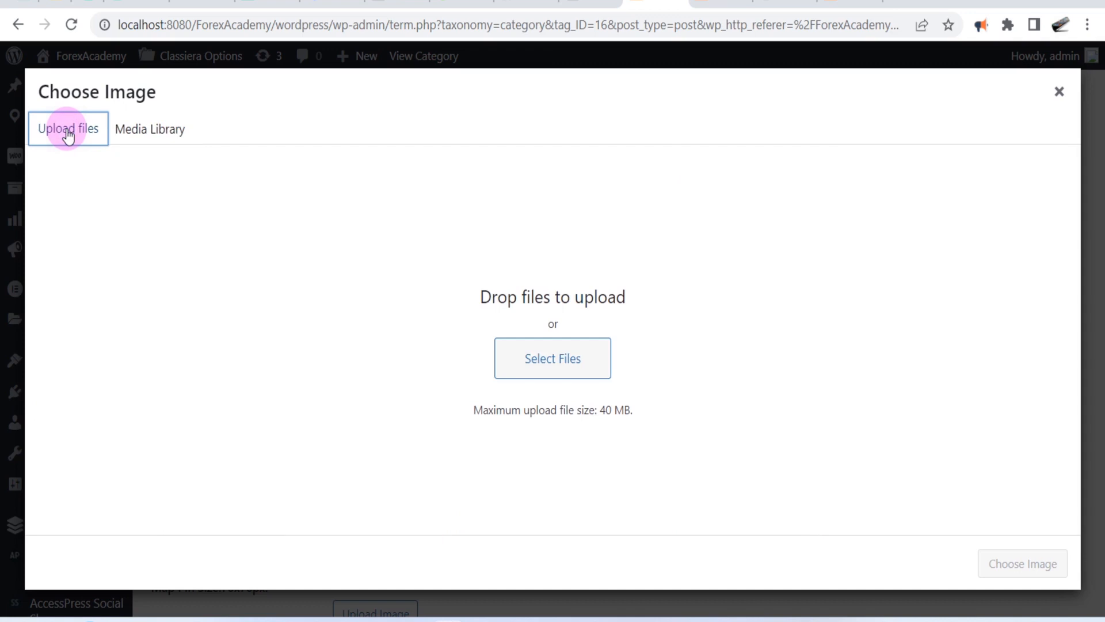
left_click(563, 373)
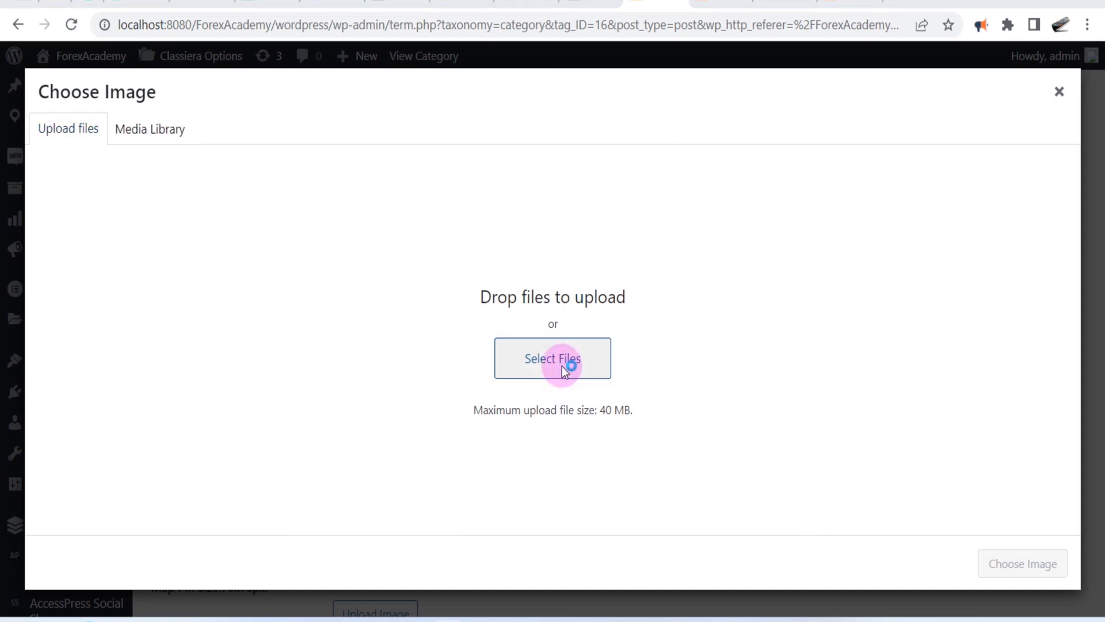
left_click(171, 138)
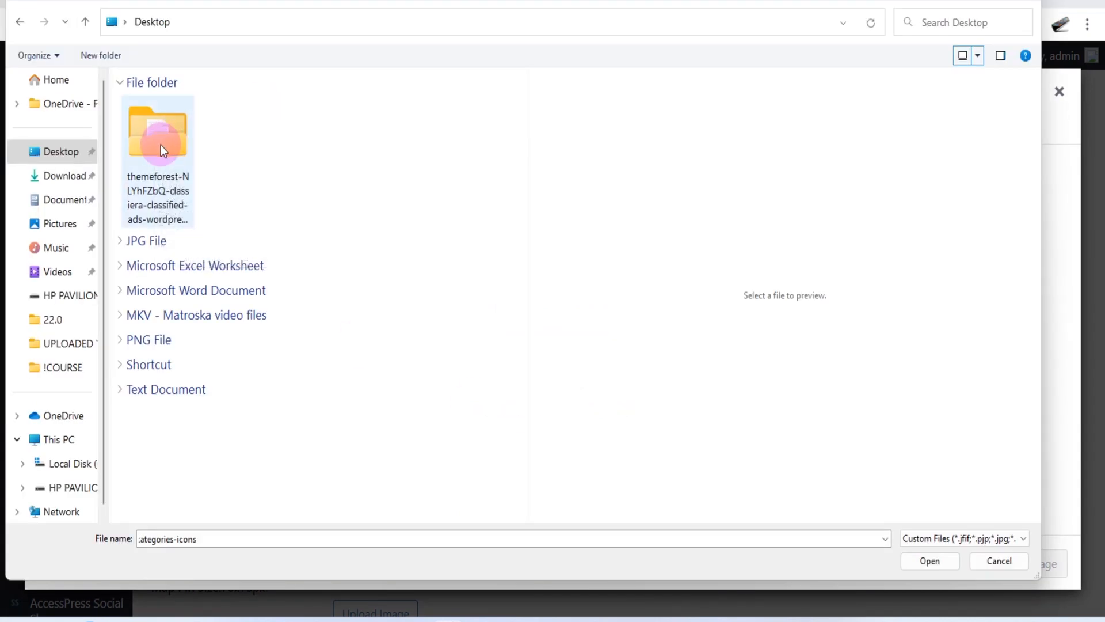
double_click(161, 148)
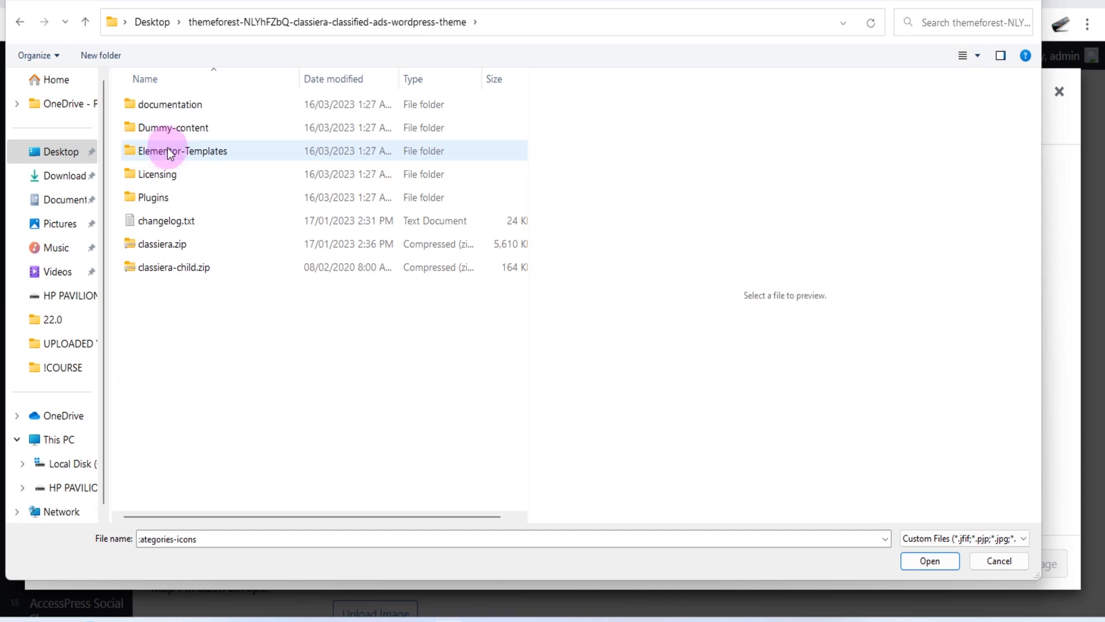
double_click(212, 127)
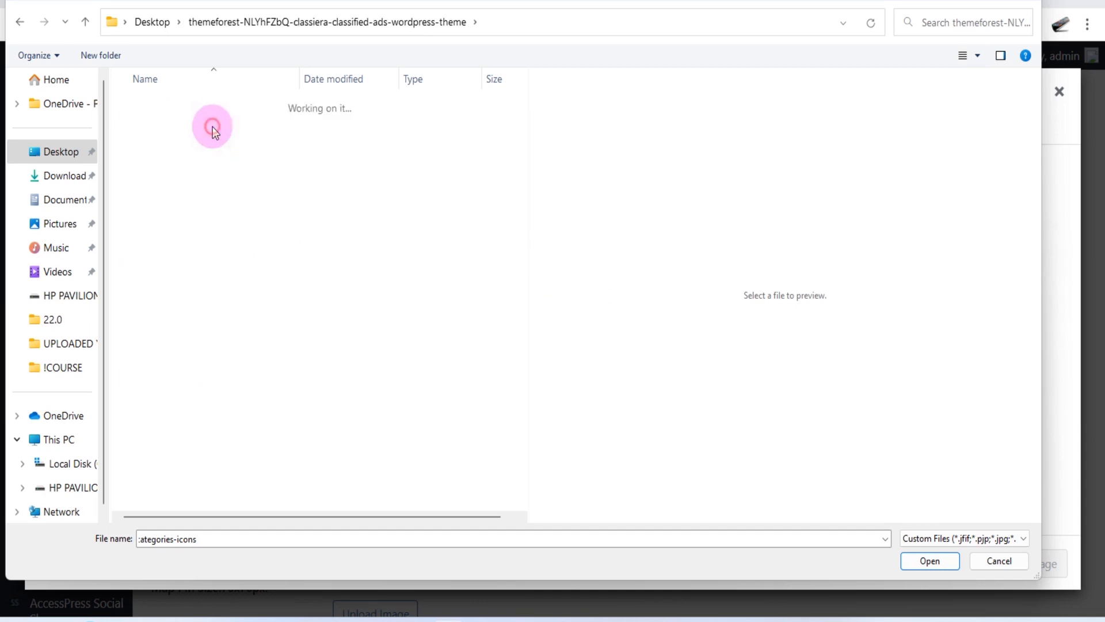
scroll(190, 438, "down", 1)
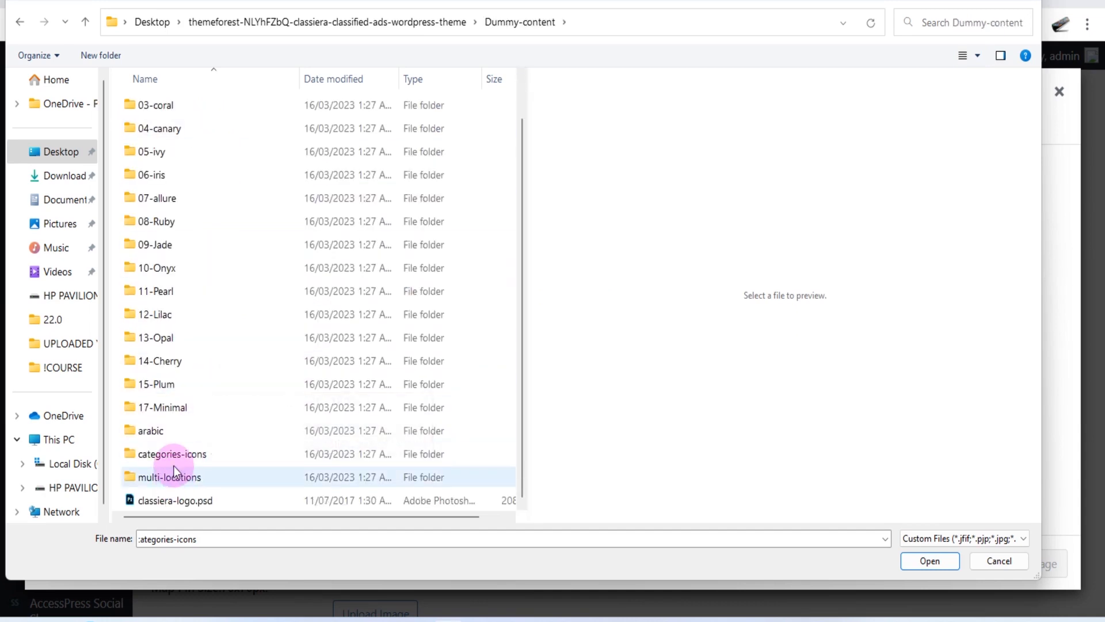
double_click(175, 458)
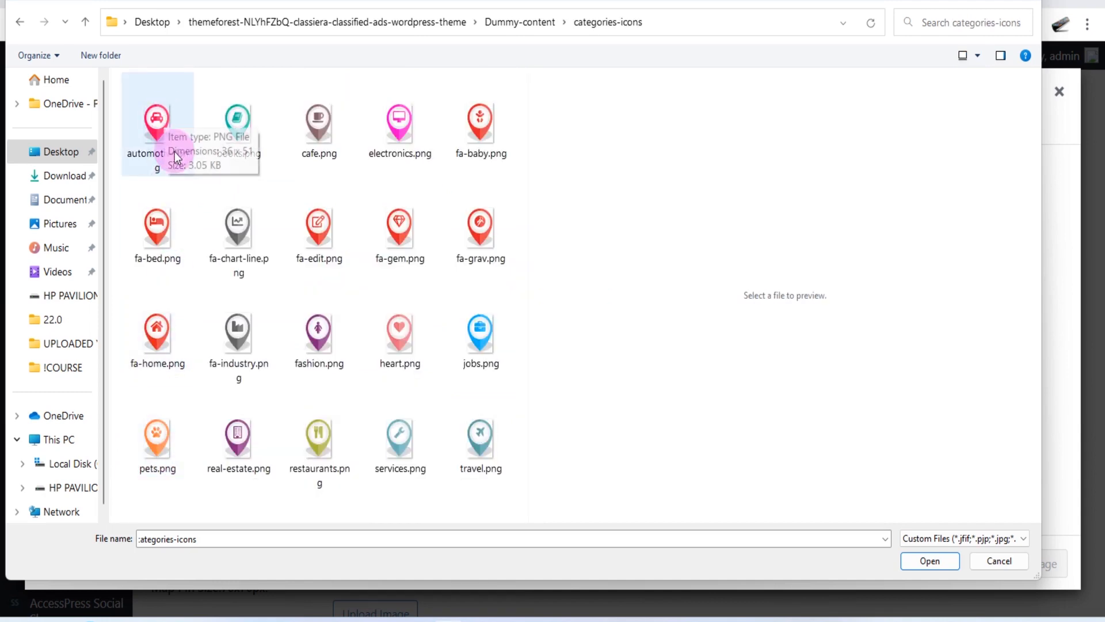
Step: Upload automotive.png, set it as the Automotive category's image, and update the category
left_click(160, 130)
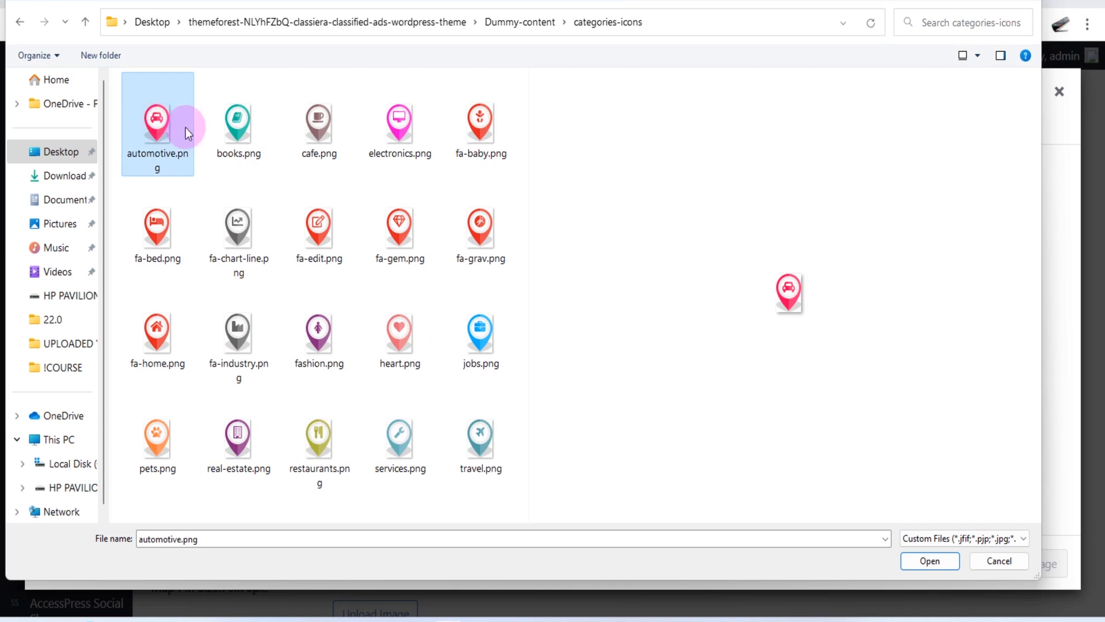
left_click(916, 566)
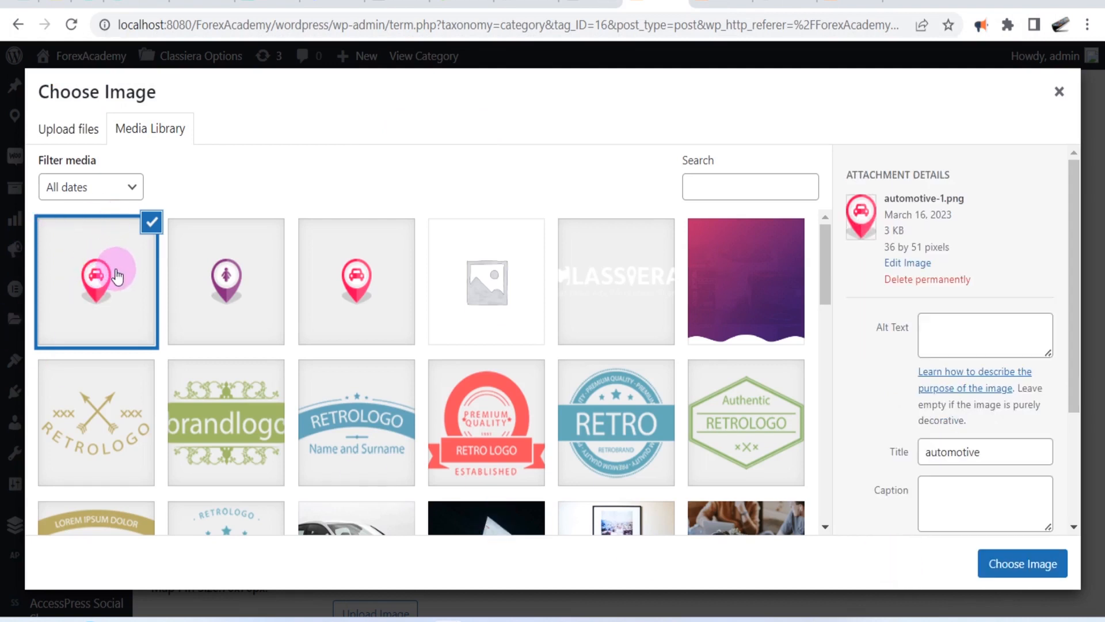
left_click(1000, 564)
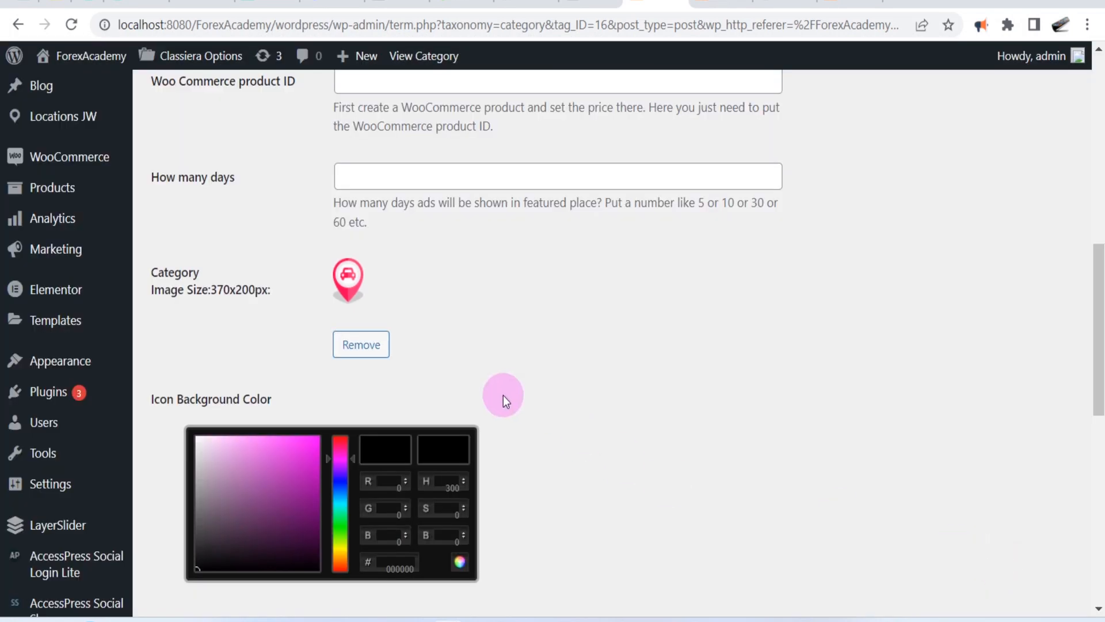
scroll(355, 282, "down", 7)
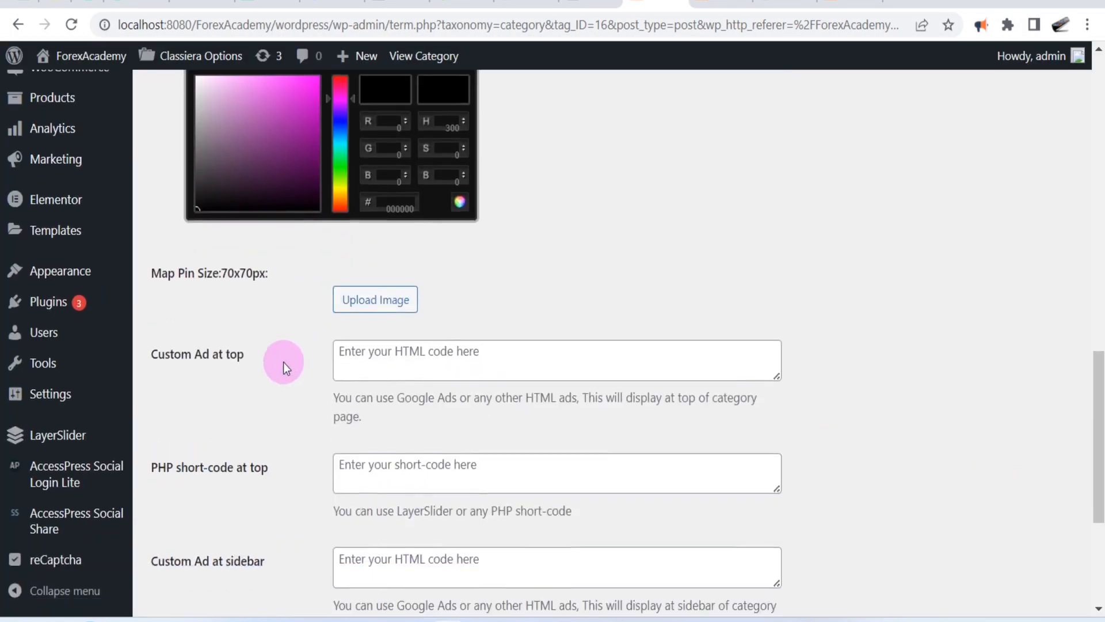
left_click(174, 510)
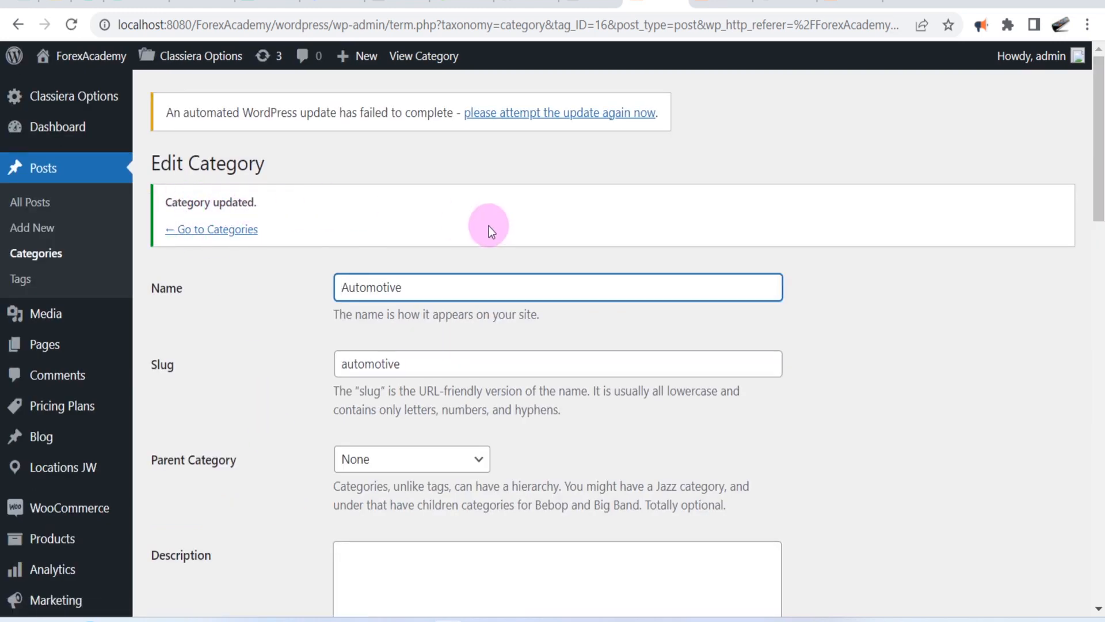
Step: Reload the site's homepage and check the Automotive icon in the categories section
left_click(726, 3)
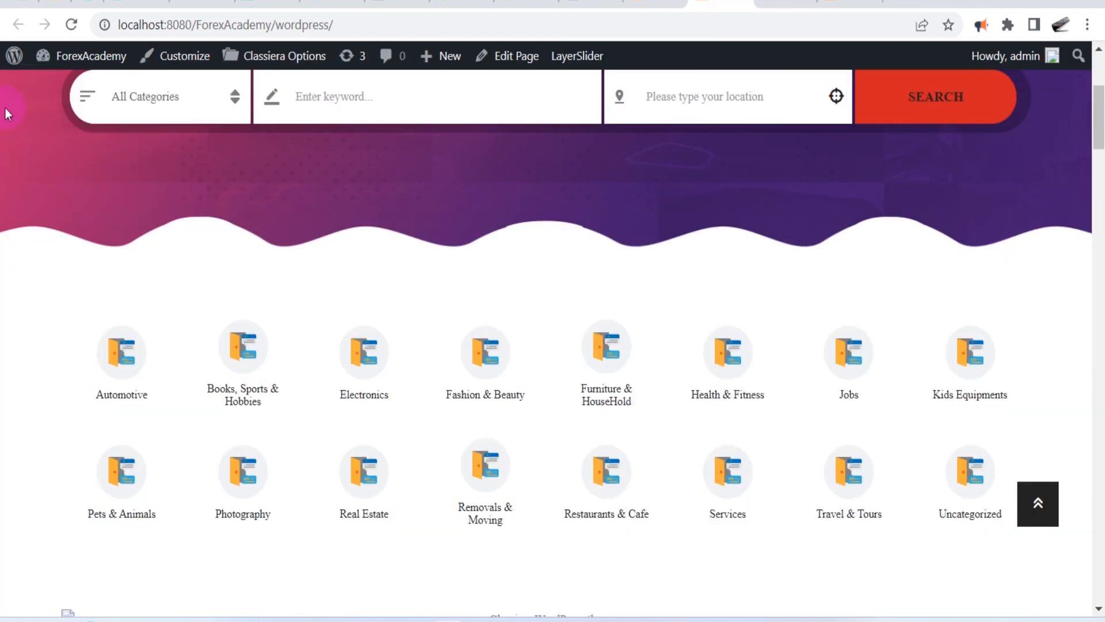
left_click(75, 24)
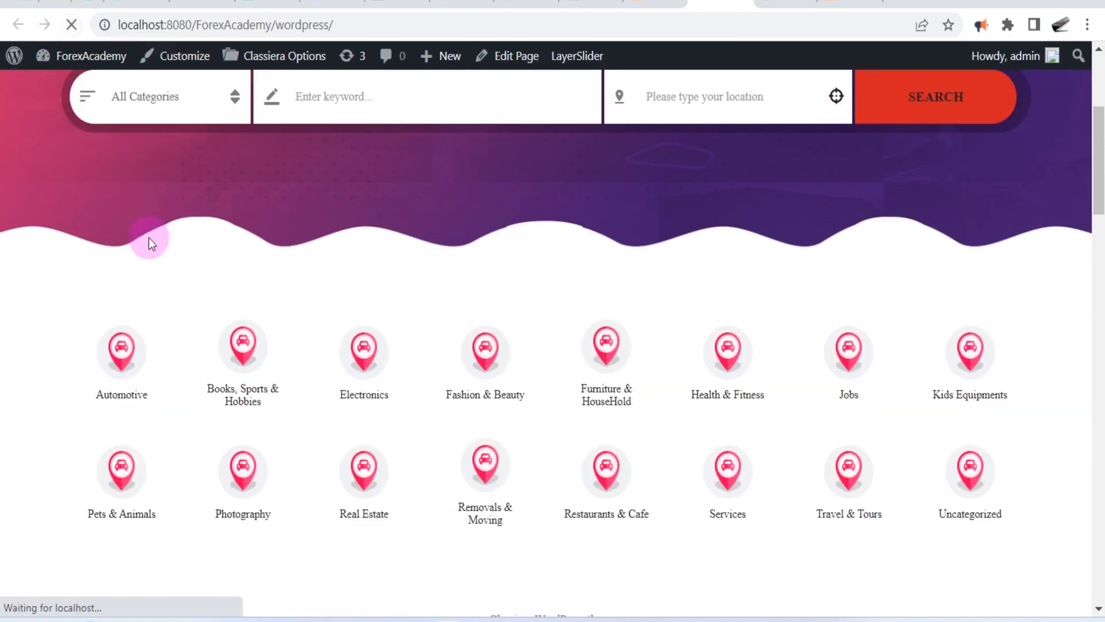
scroll(157, 287, "down", 1)
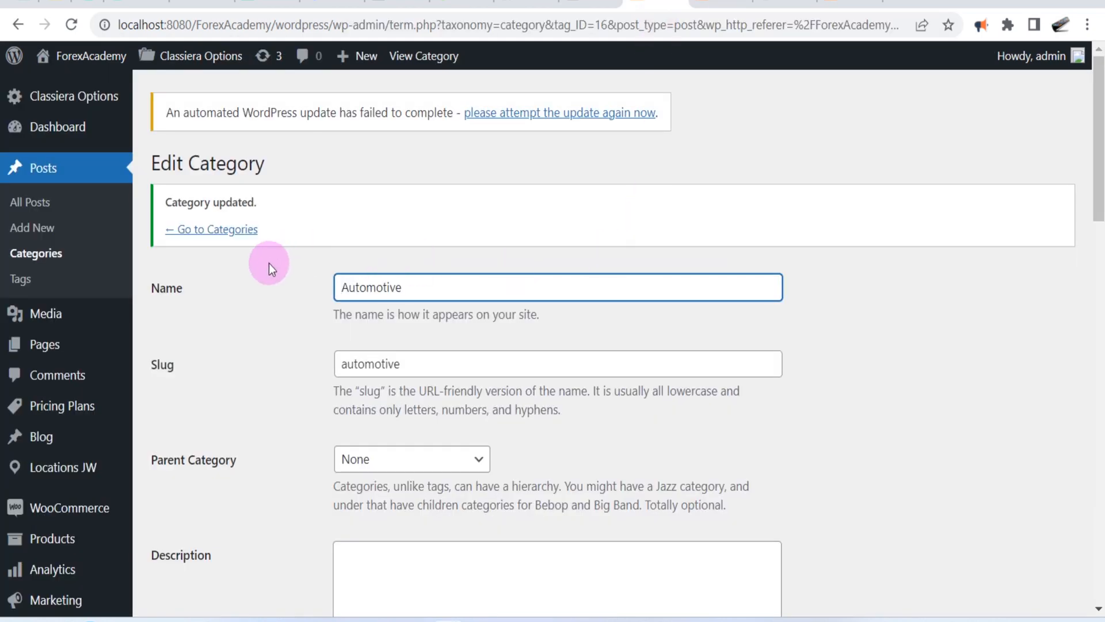
Step: Return to the category list and open Books, Sports & Hobbies for editing at its category image field
left_click(211, 233)
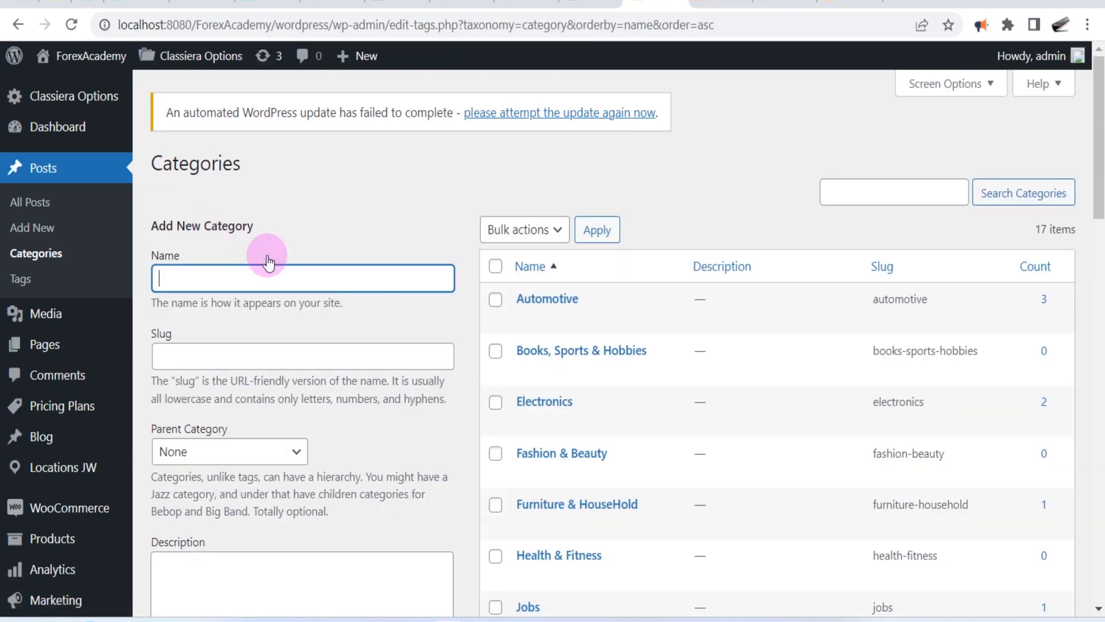
mouse_move(531, 331)
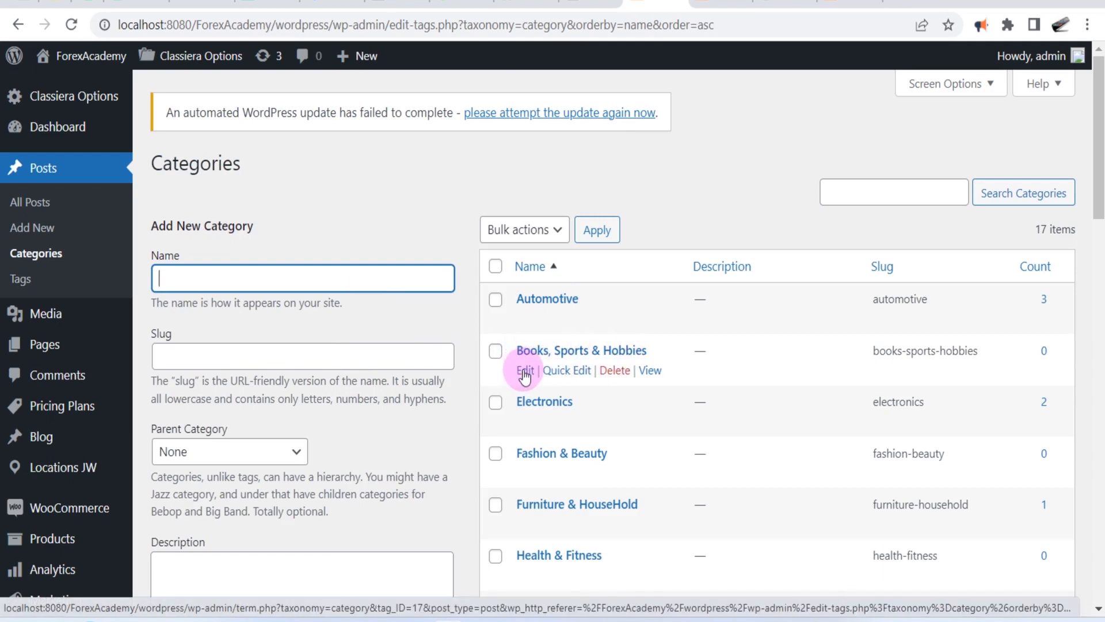
left_click(526, 373)
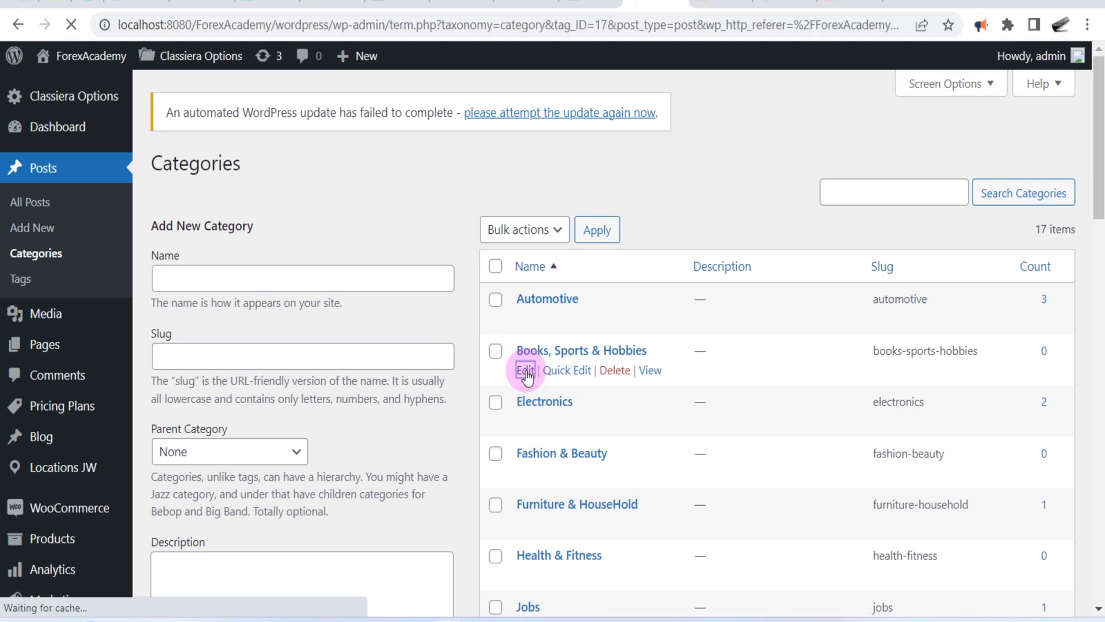
scroll(367, 359, "down", 5)
scroll(366, 360, "down", 7)
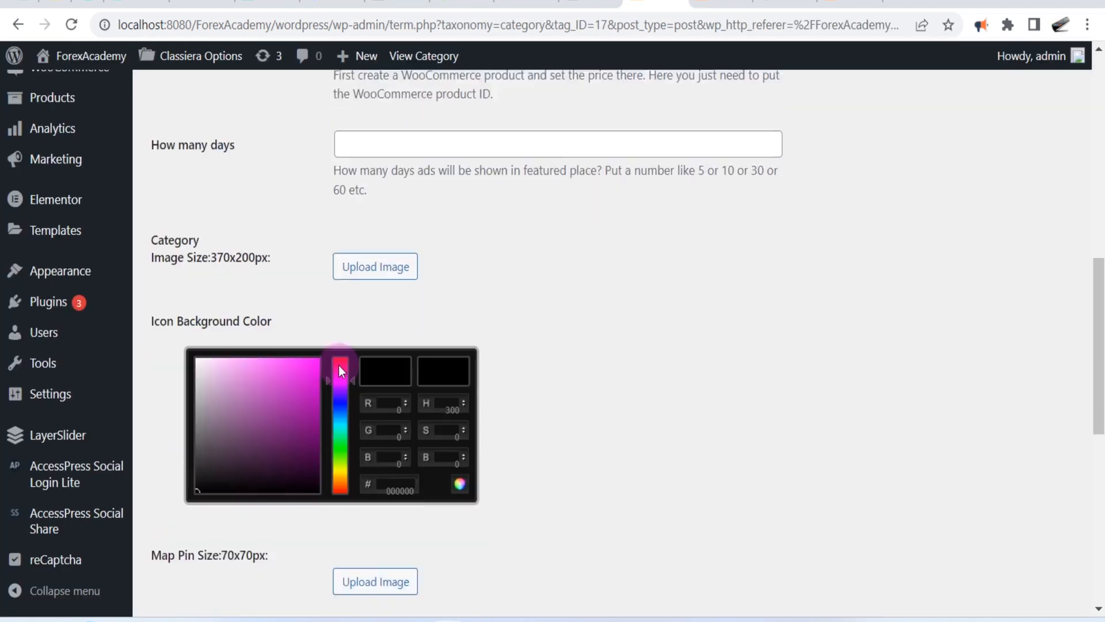
scroll(345, 363, "up", 4)
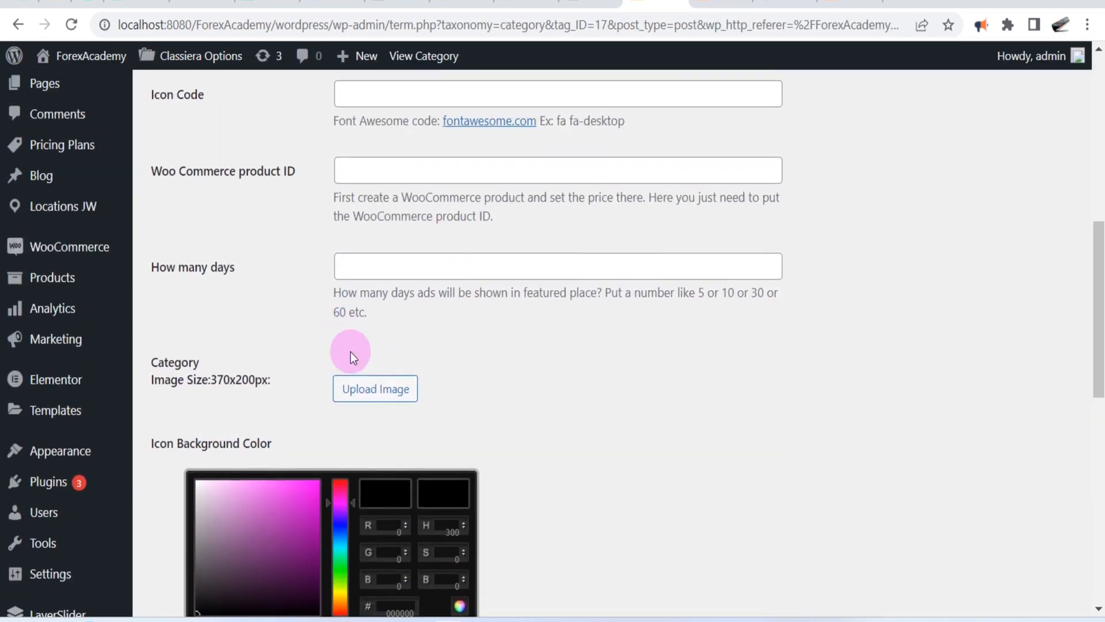
Step: Upload books.png from categories-icons as the Books, Sports & Hobbies category image and update the category
left_click(372, 395)
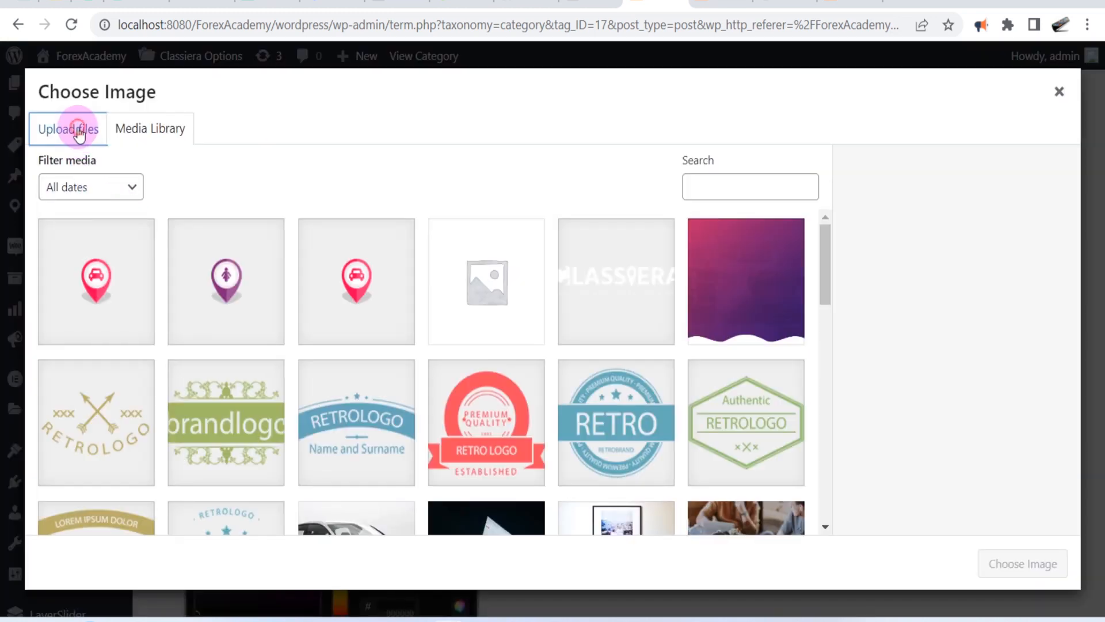
left_click(79, 133)
left_click(550, 364)
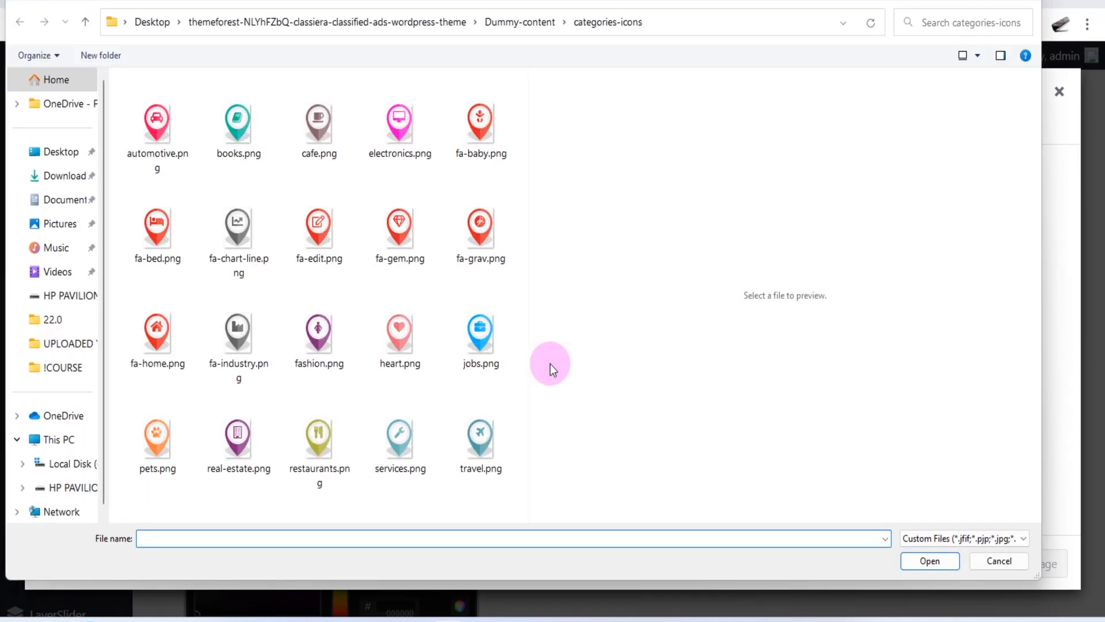
left_click(239, 138)
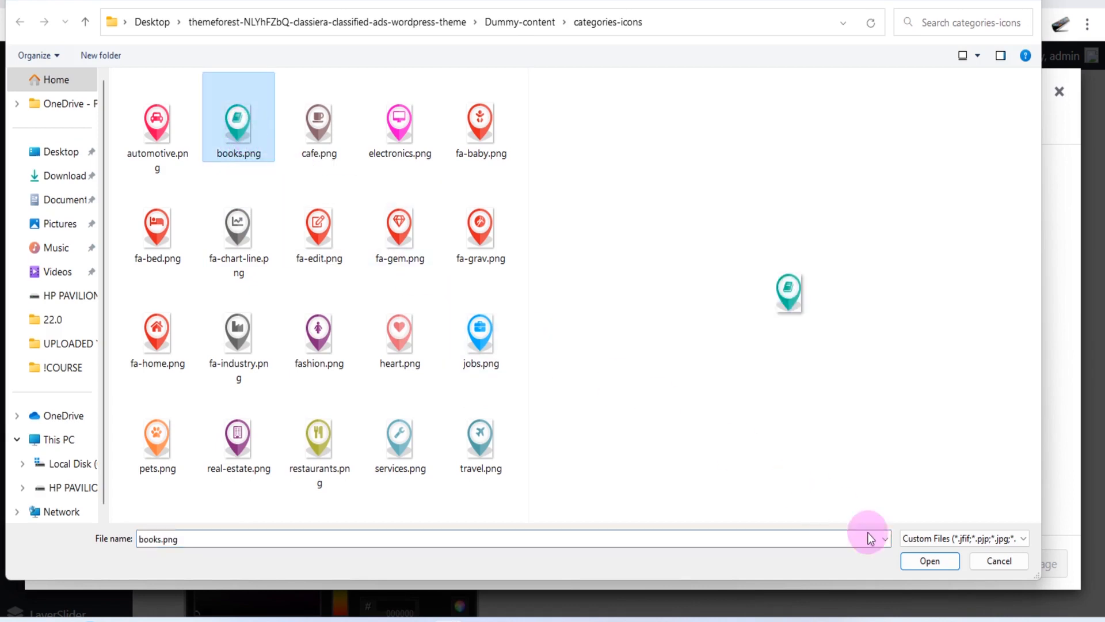
left_click(915, 563)
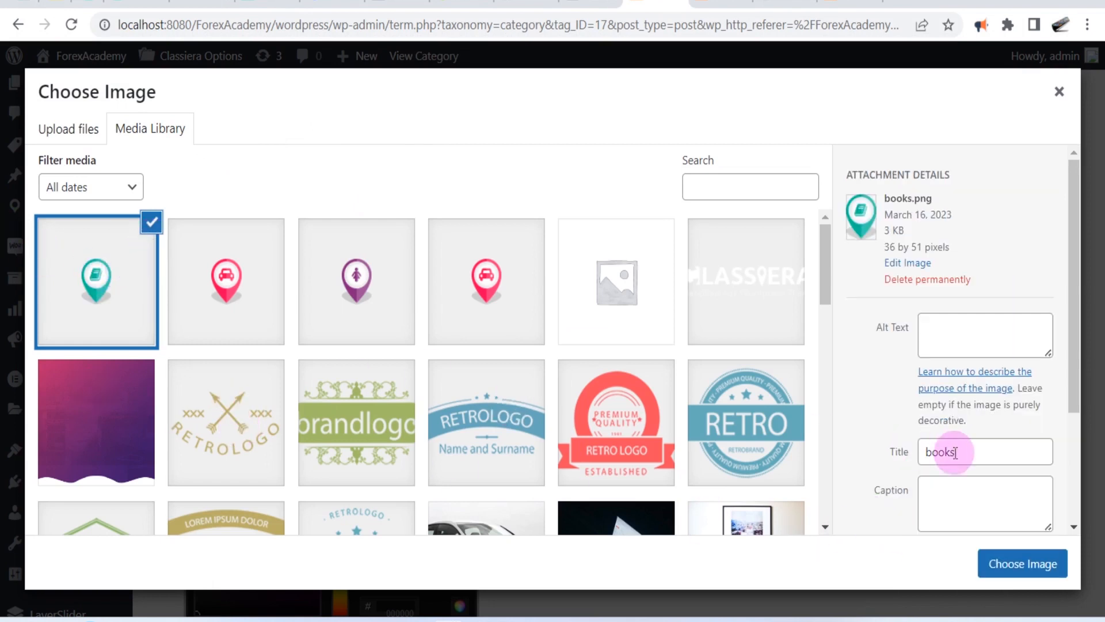
left_click(1018, 566)
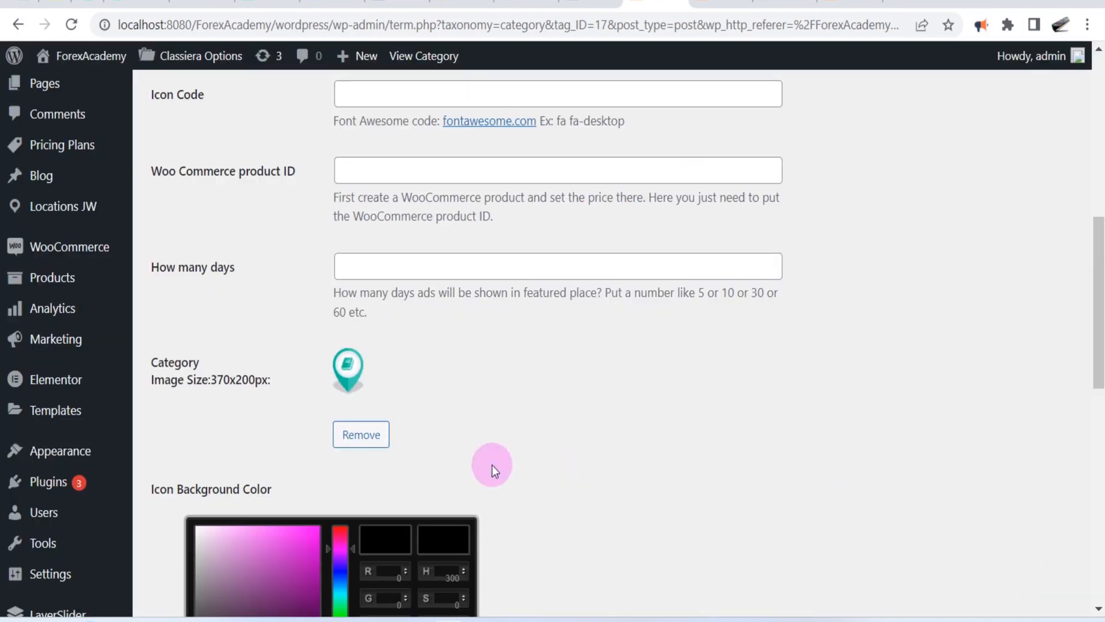
scroll(345, 382, "down", 12)
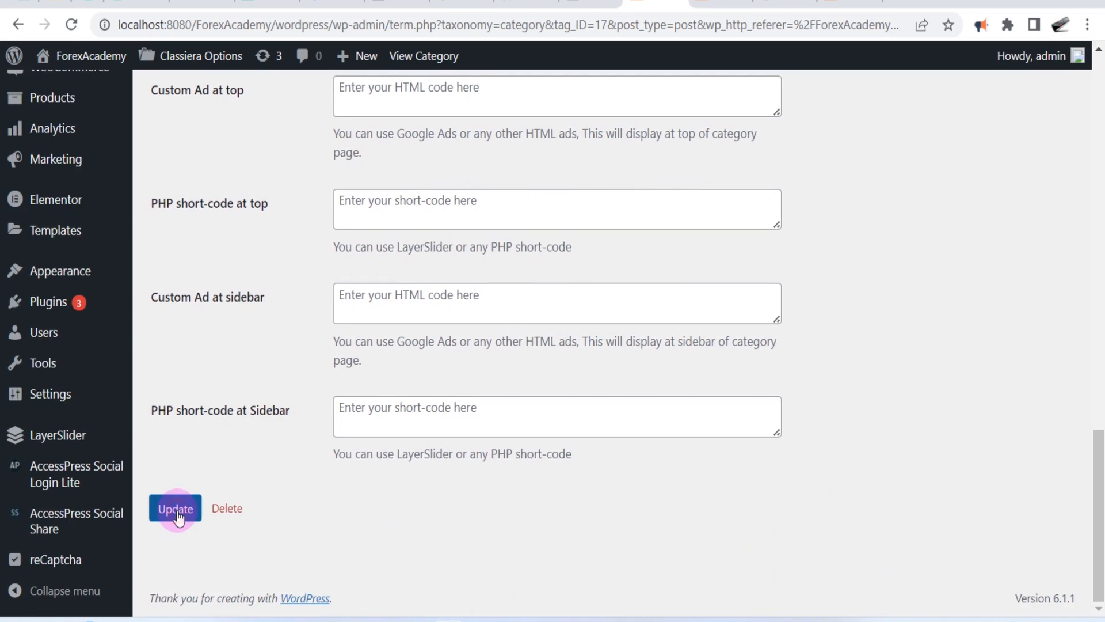
left_click(175, 509)
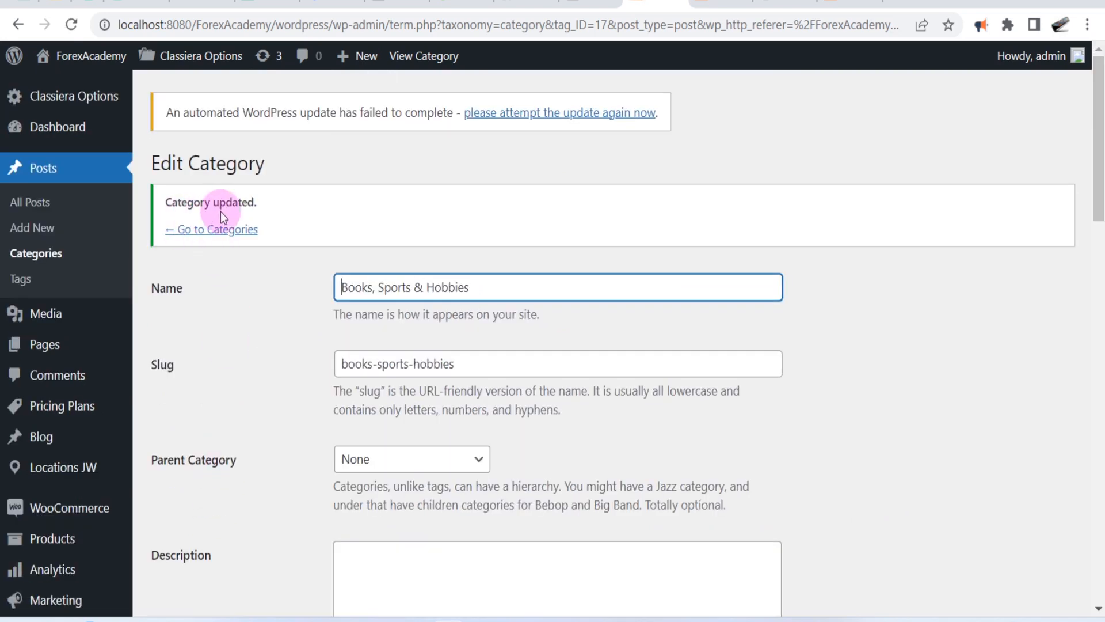
Step: Reload the site's homepage and compare the icons of Books, Sports & Hobbies and the other categories
left_click(714, 4)
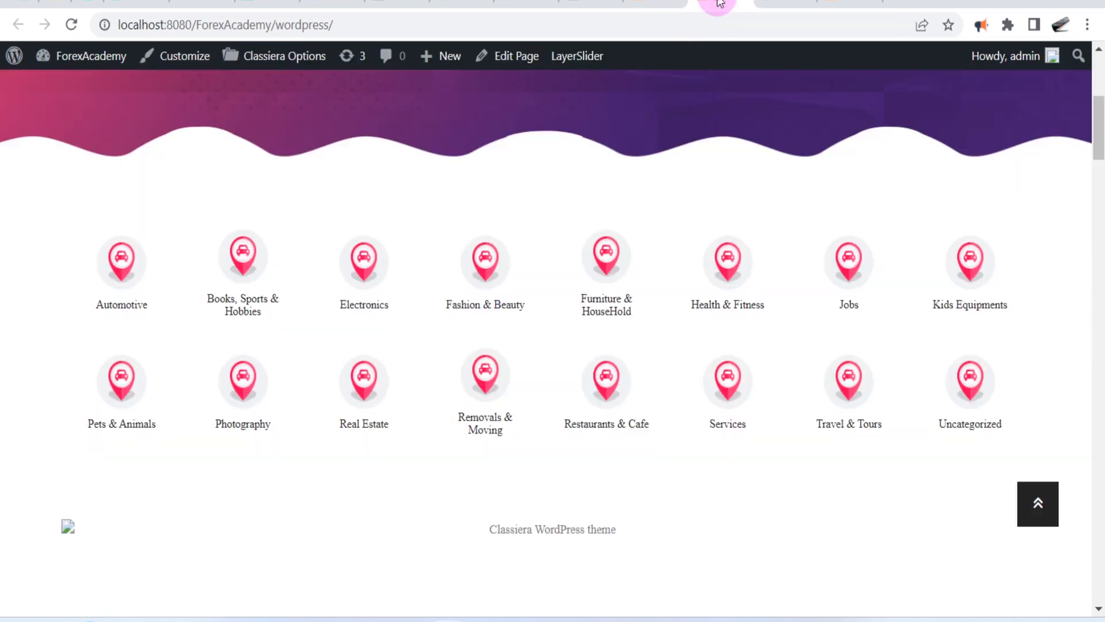
left_click(73, 27)
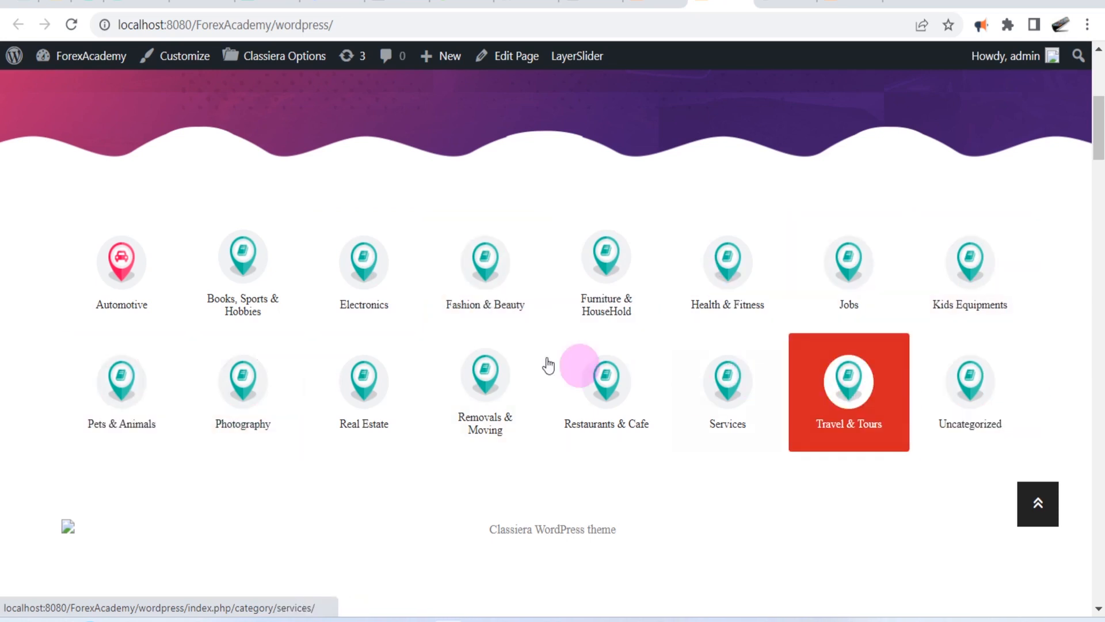
Step: Go back to the category list in the WordPress admin and open the Electronics category for editing
left_click(652, 3)
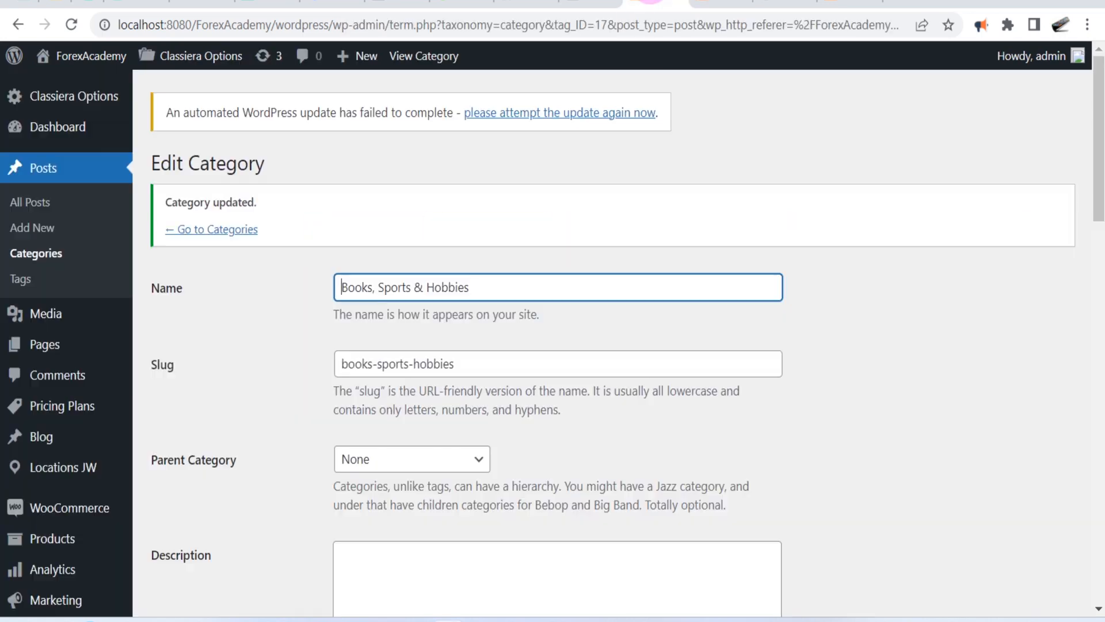
left_click(207, 230)
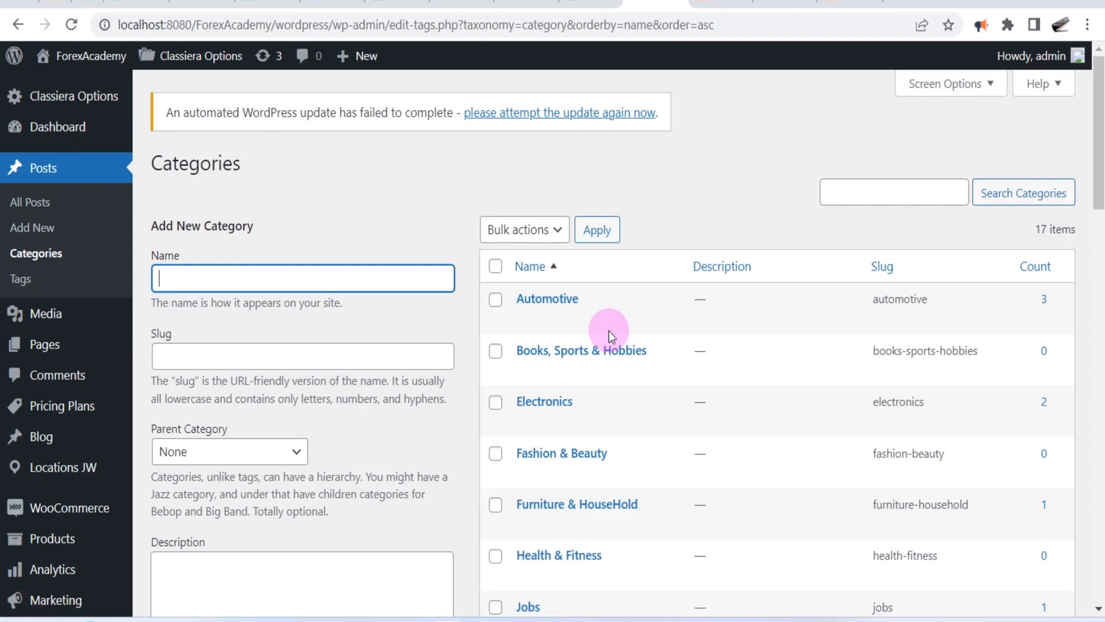
mouse_move(590, 406)
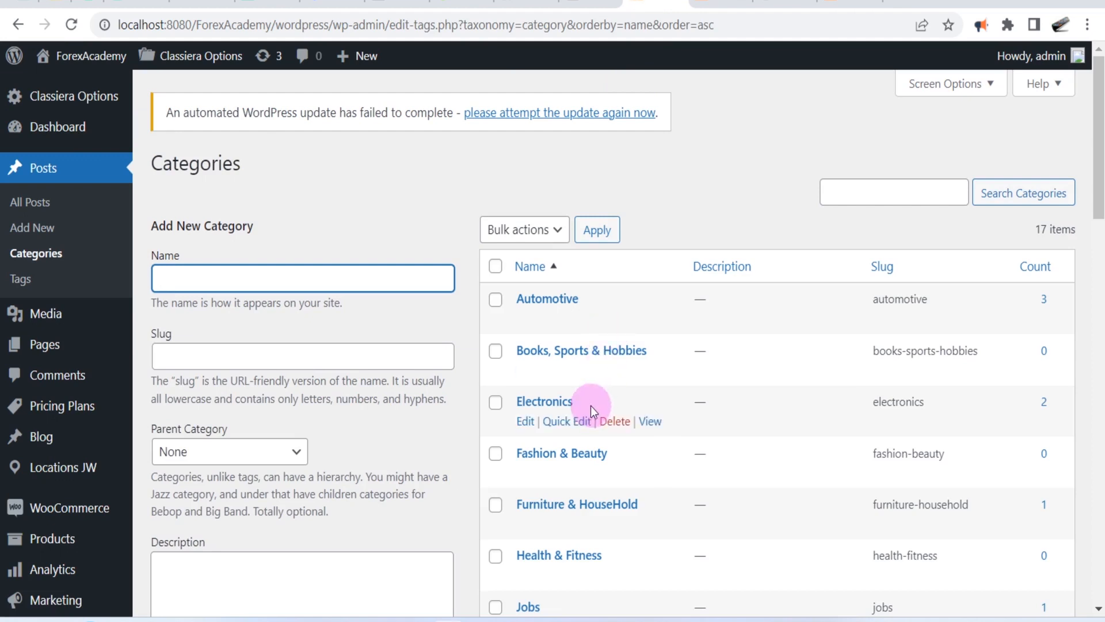
left_click(525, 423)
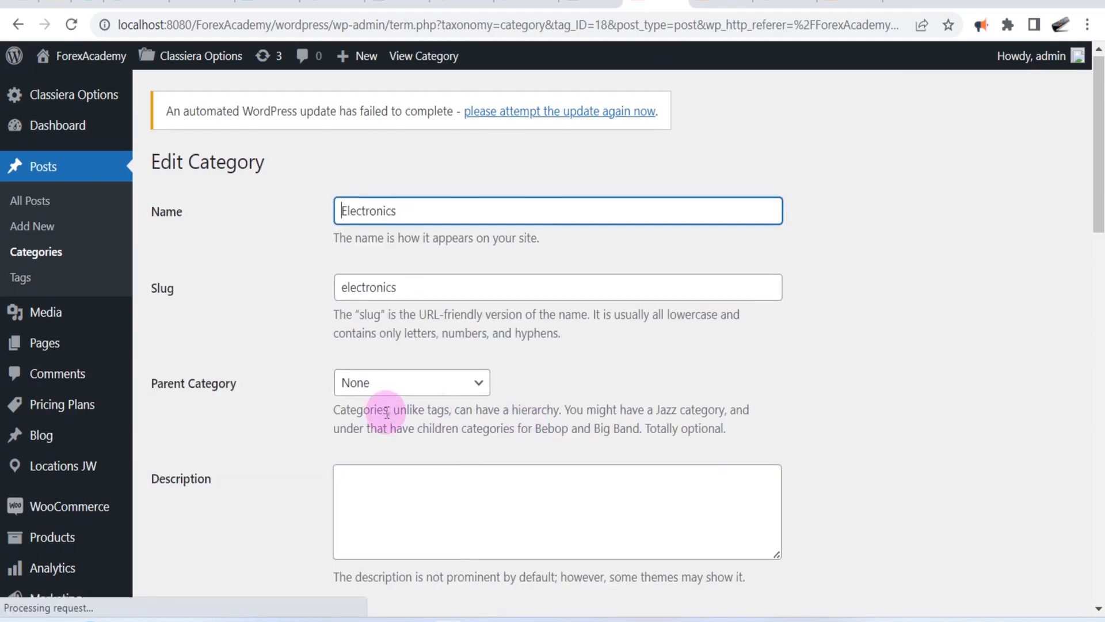
Step: Upload electronics.png from categories-icons as the Electronics category image and update the category
scroll(391, 426, "down", 8)
scroll(377, 413, "down", 3)
left_click(372, 300)
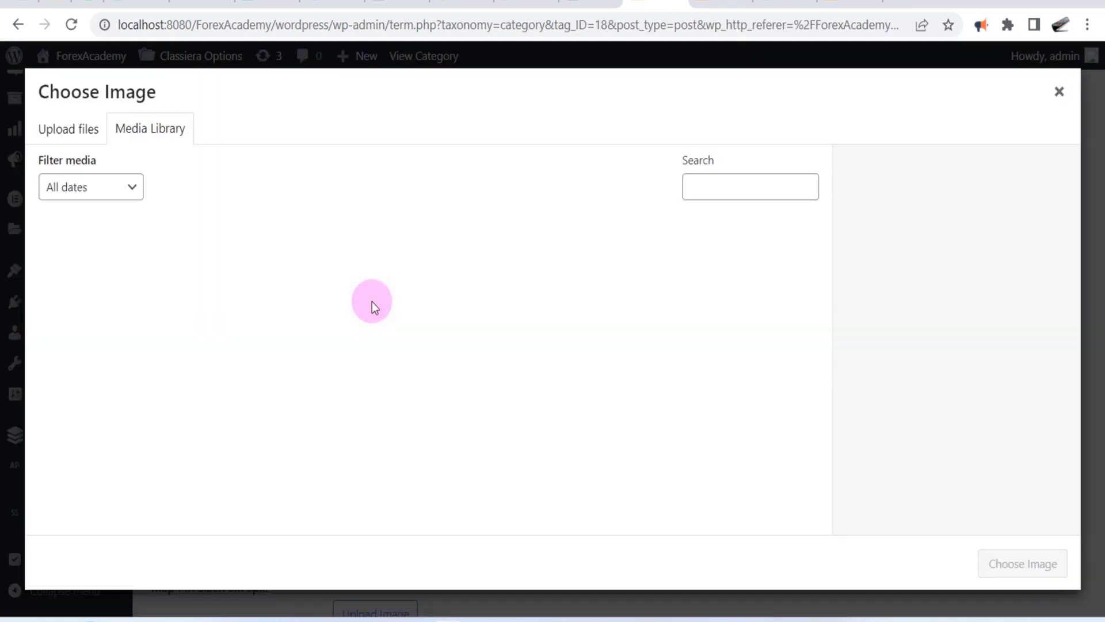
left_click(70, 130)
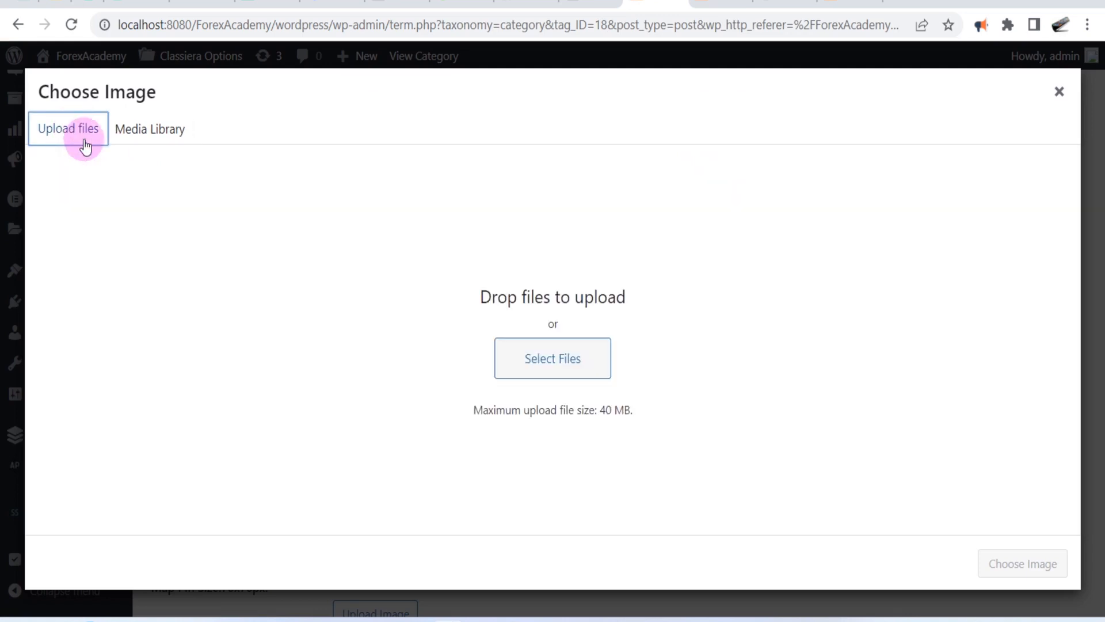
left_click(564, 363)
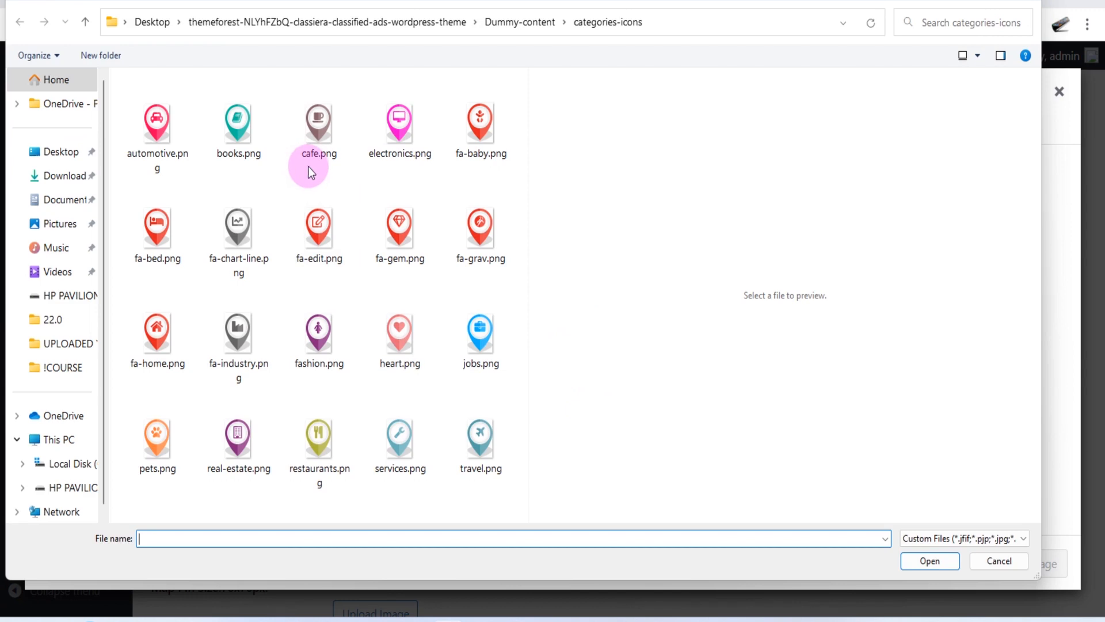
left_click(402, 151)
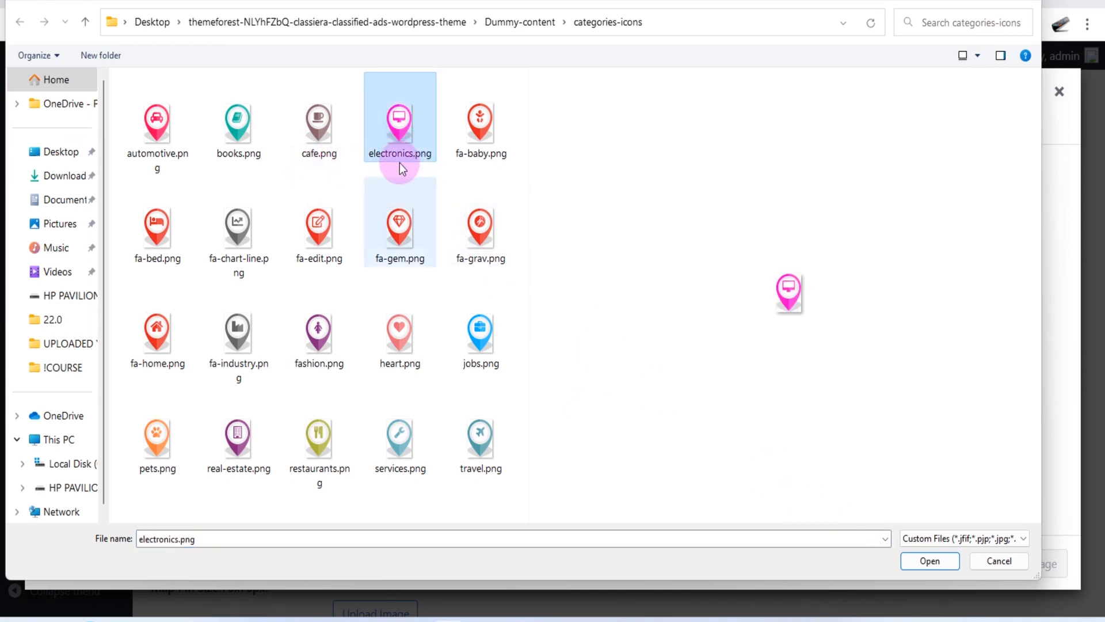
left_click(930, 560)
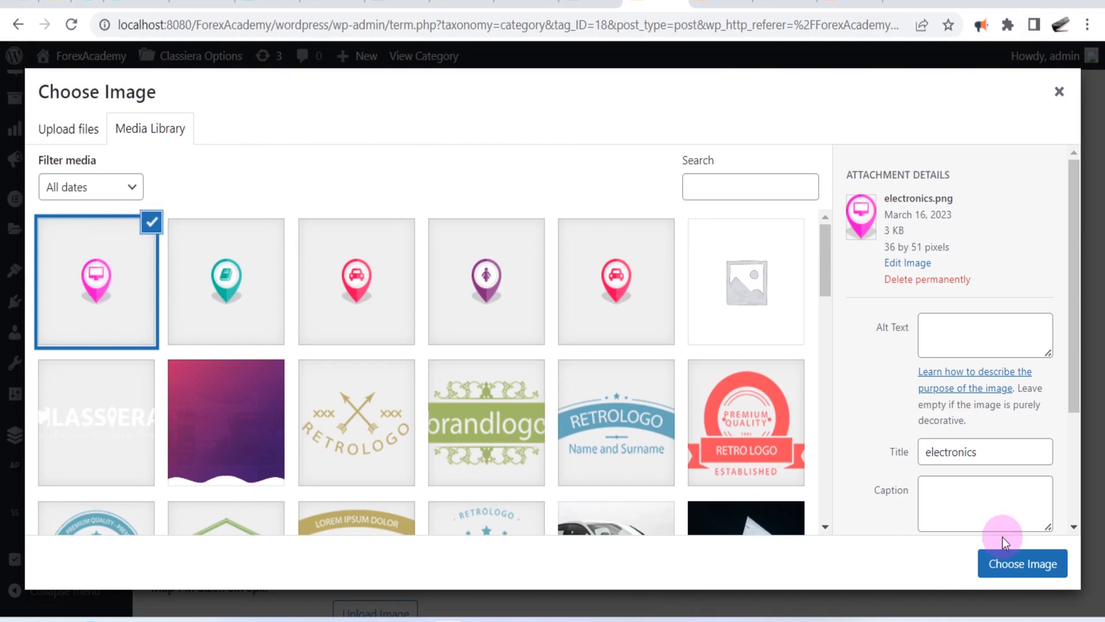
left_click(1013, 568)
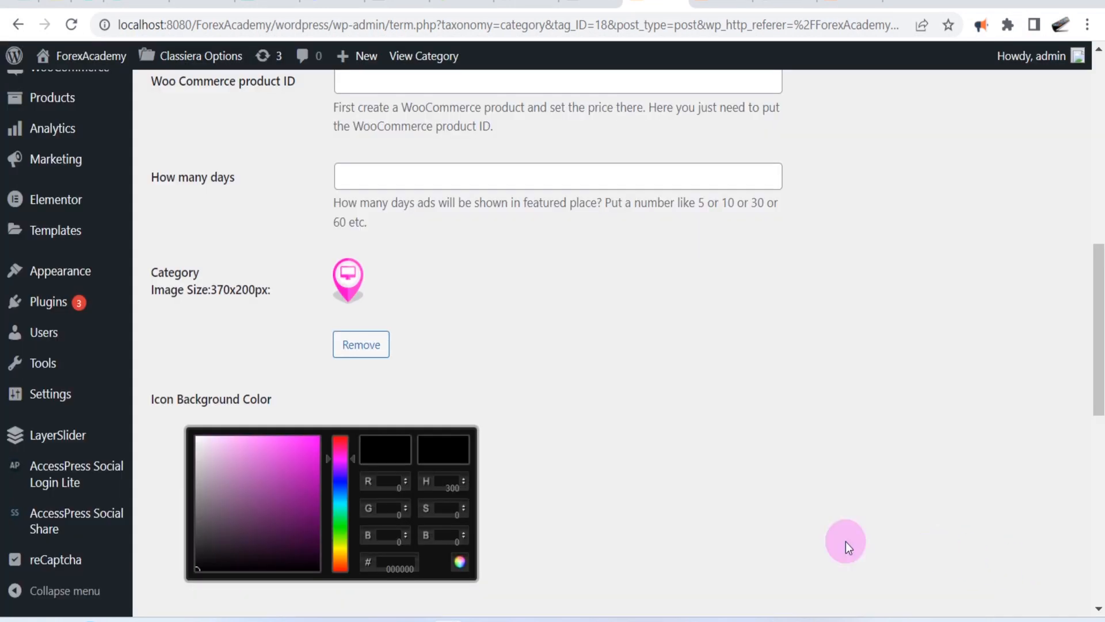
scroll(845, 541, "down", 8)
left_click(181, 511)
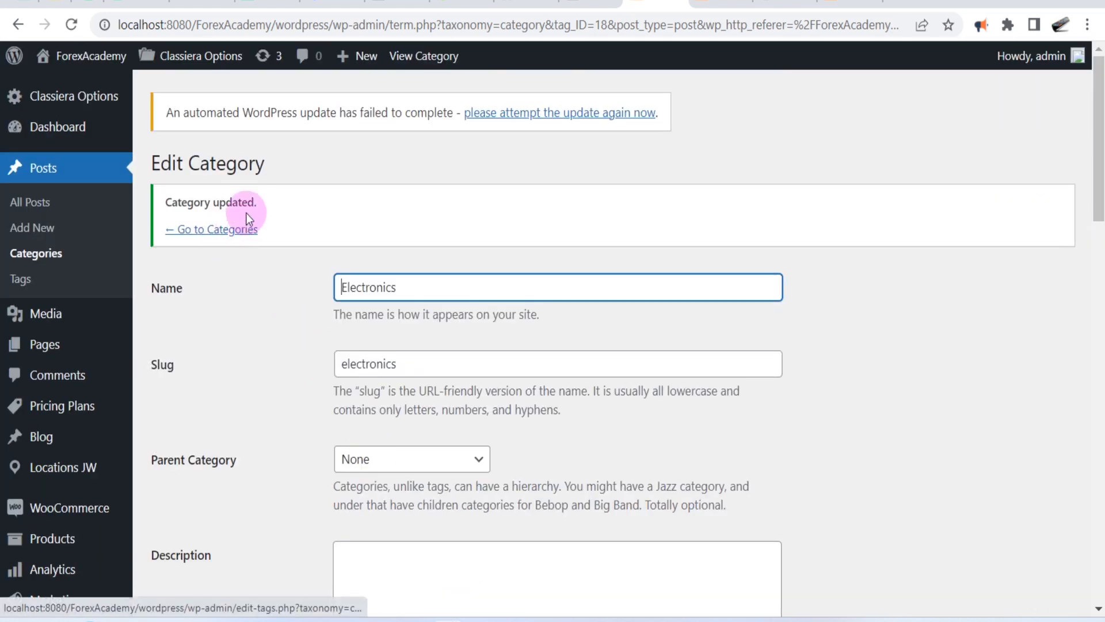
Step: Reload the site's homepage and check the Electronics icon against the other category icons
left_click(714, 5)
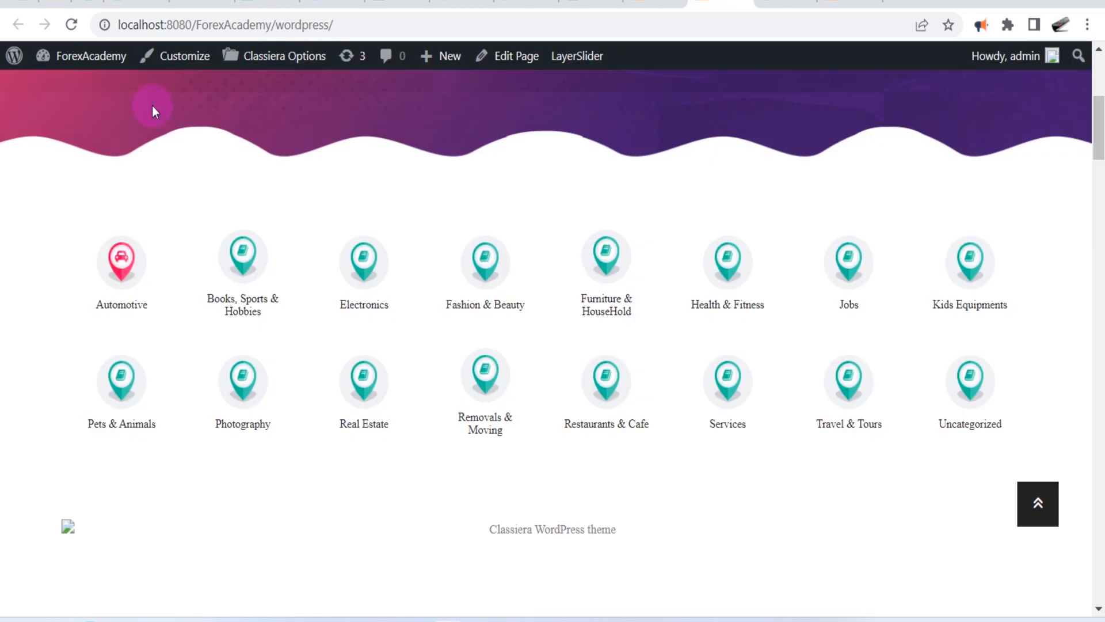
left_click(72, 25)
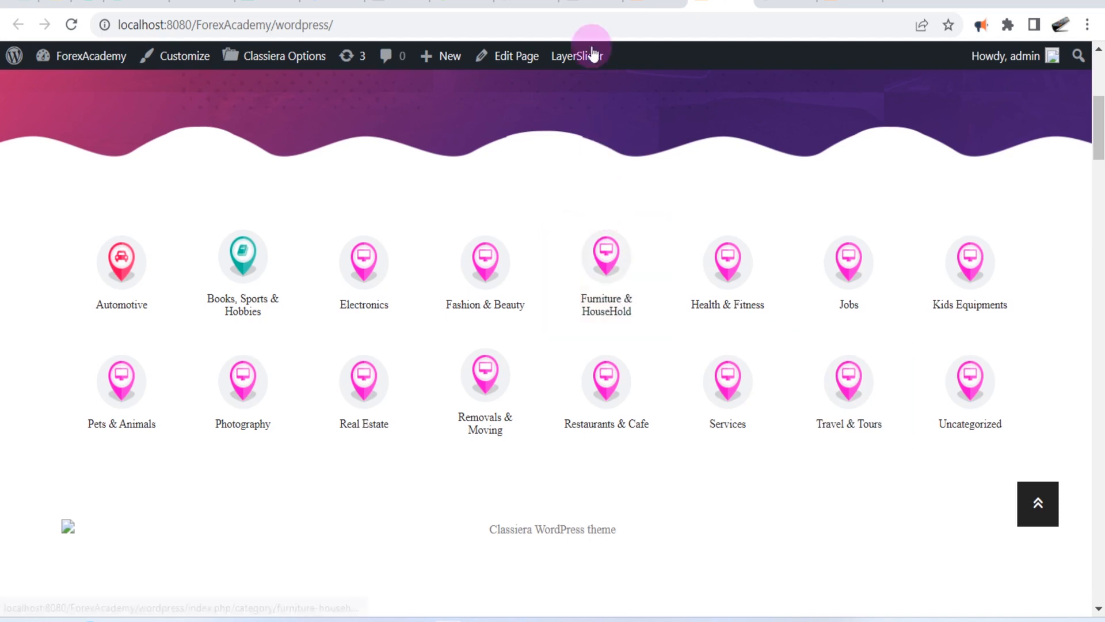
scroll(494, 474, "down", 1)
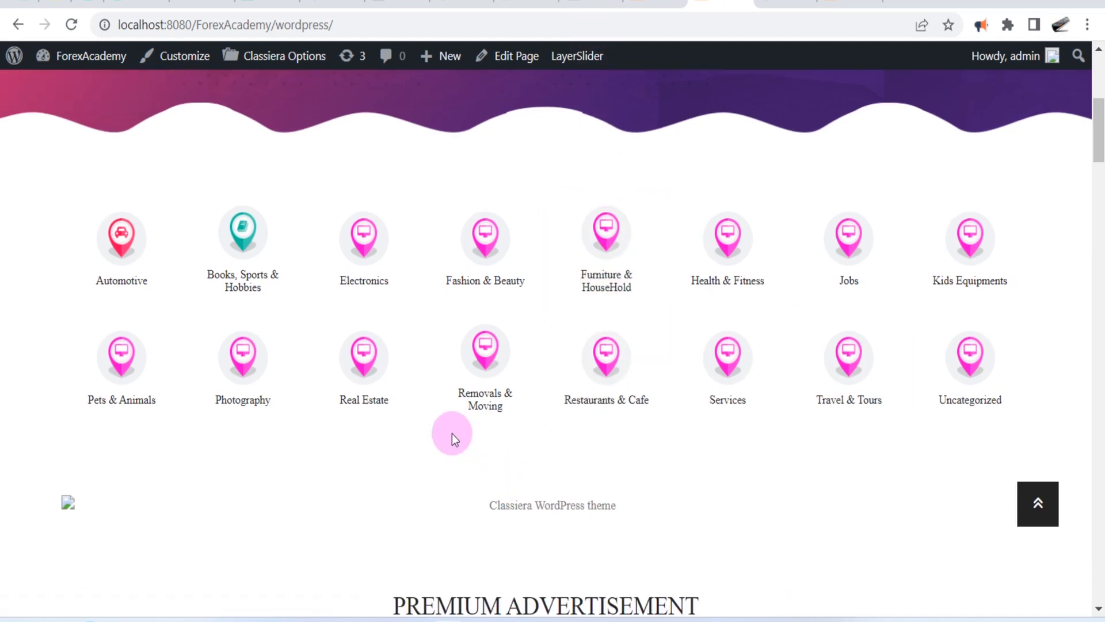
Step: Return to the WordPress admin and open the Classiera Options general settings at the Logo setting
left_click(656, 6)
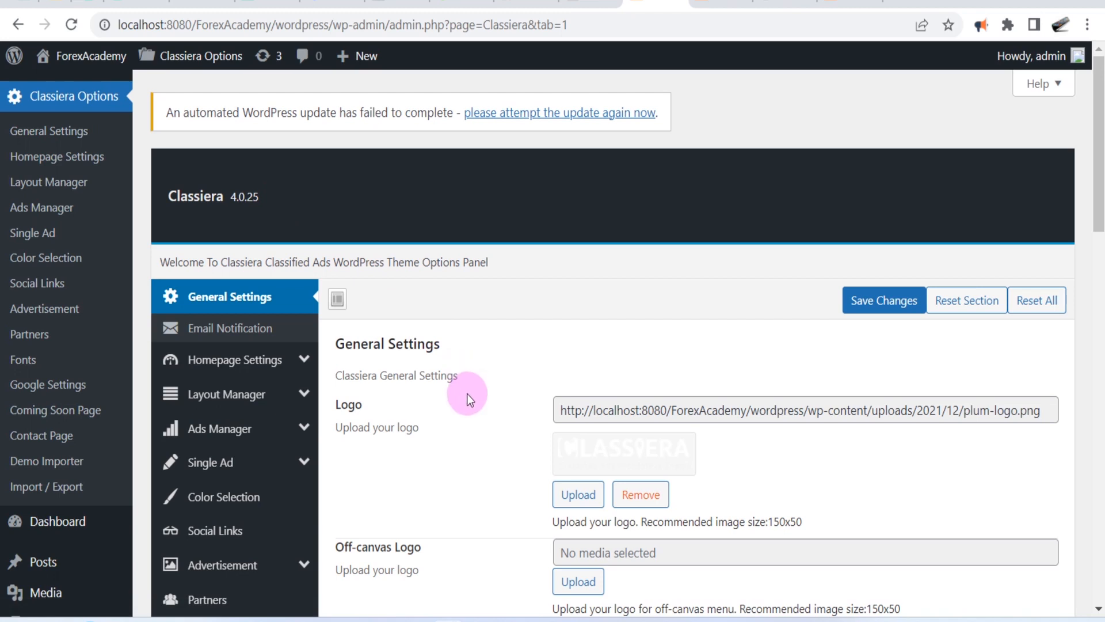
scroll(478, 389, "down", 1)
scroll(489, 385, "down", 1)
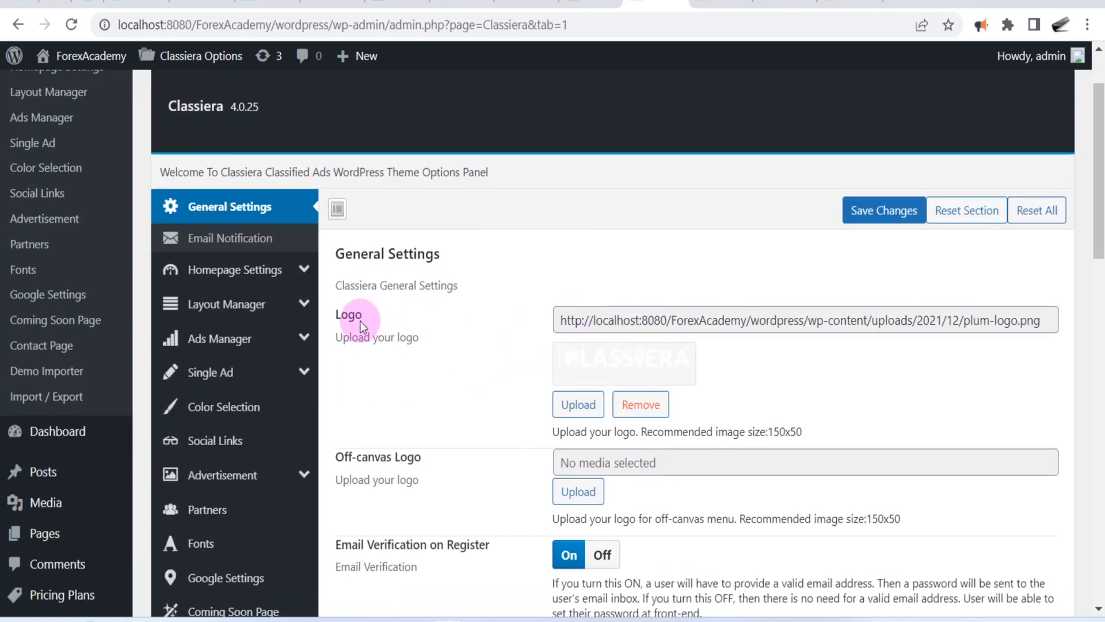
double_click(340, 314)
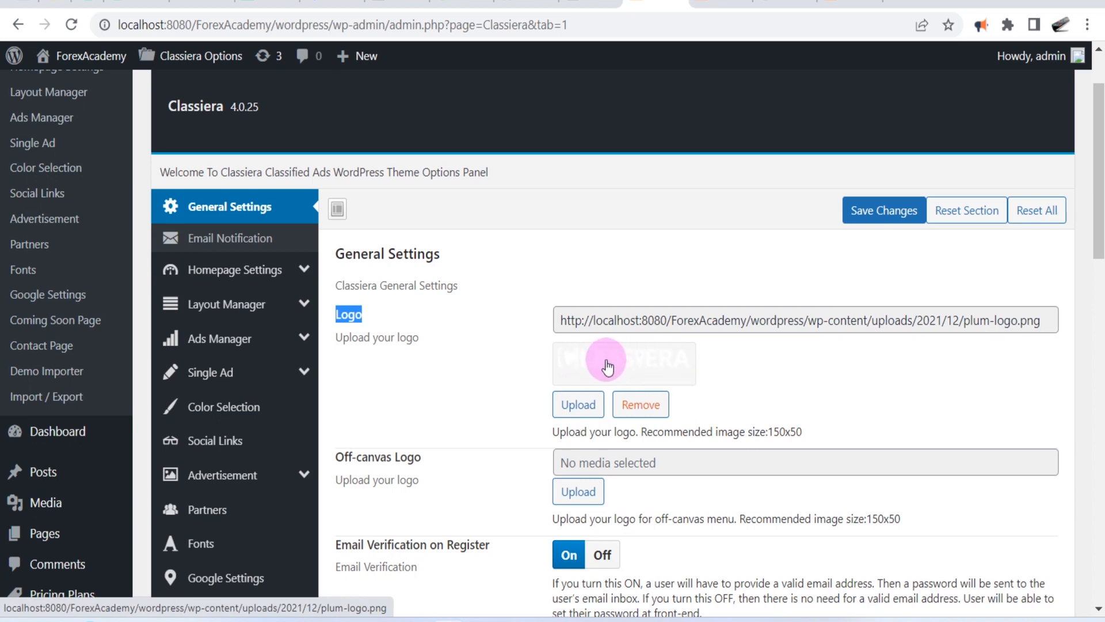
Step: Examine the logo in the homepage header and go back to the Classiera general settings
left_click(715, 5)
scroll(84, 210, "up", 5)
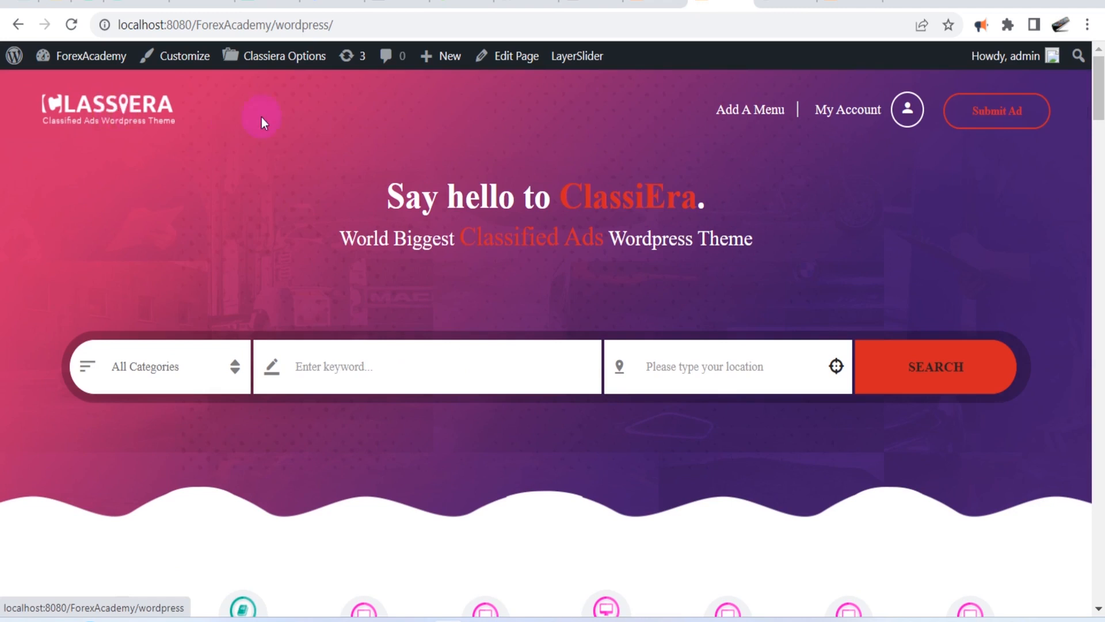
left_click(653, 4)
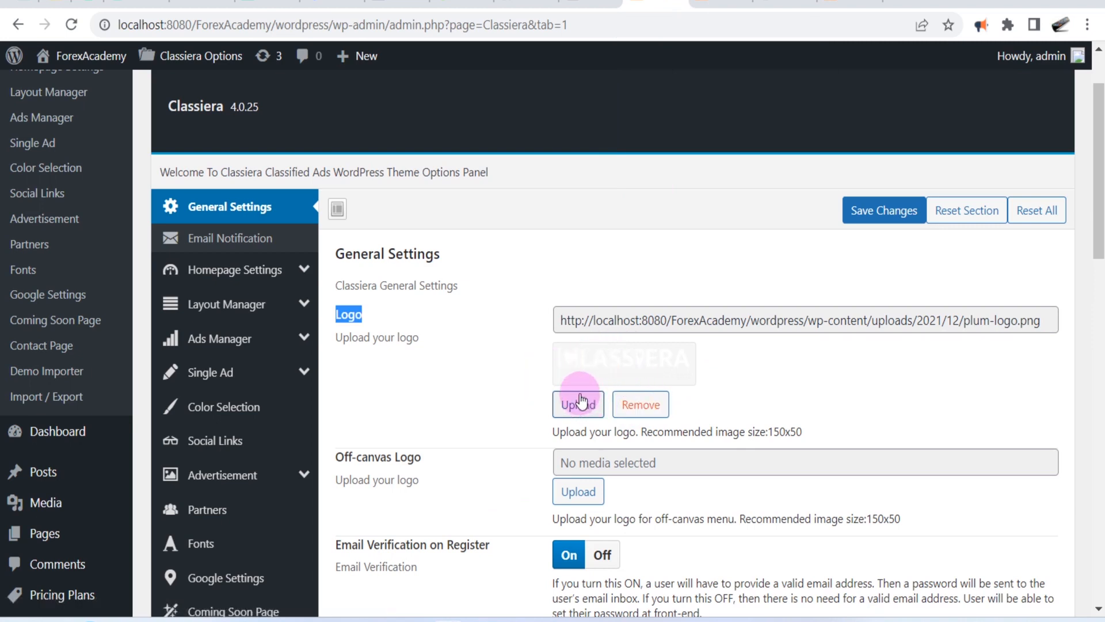
Step: Turn off Email Verification on Register in the general settings
scroll(576, 345, "down", 3)
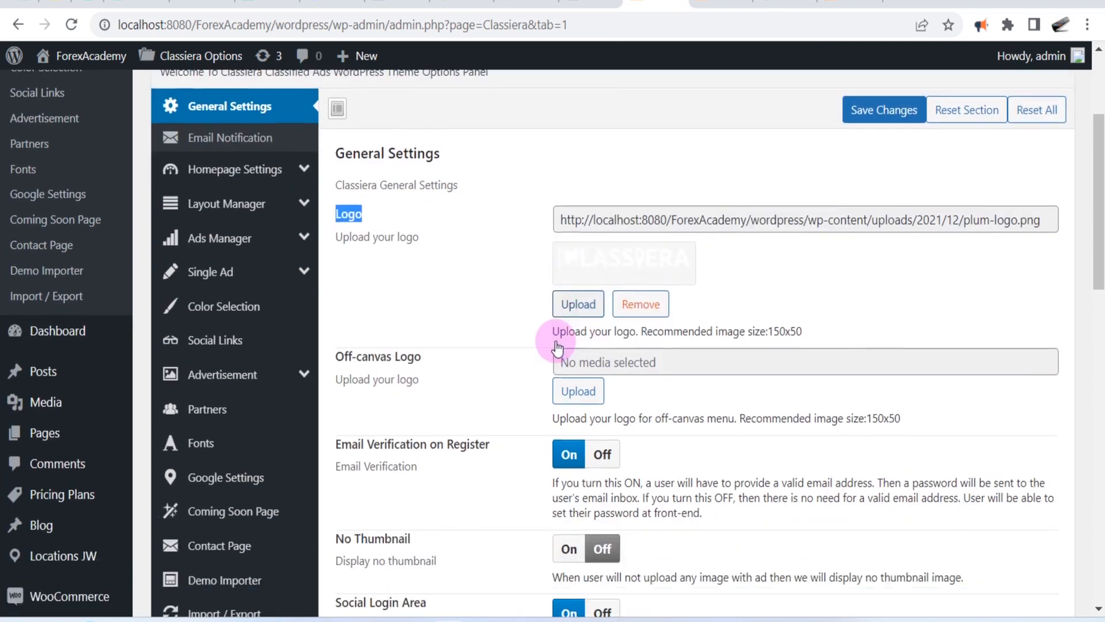
scroll(556, 345, "down", 2)
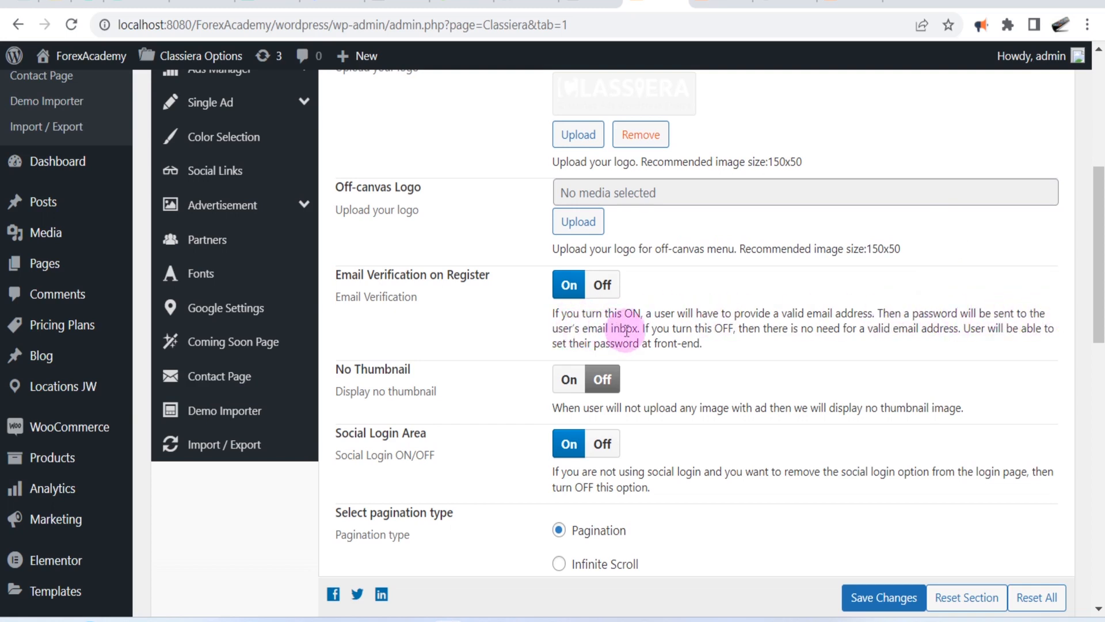
left_click(602, 291)
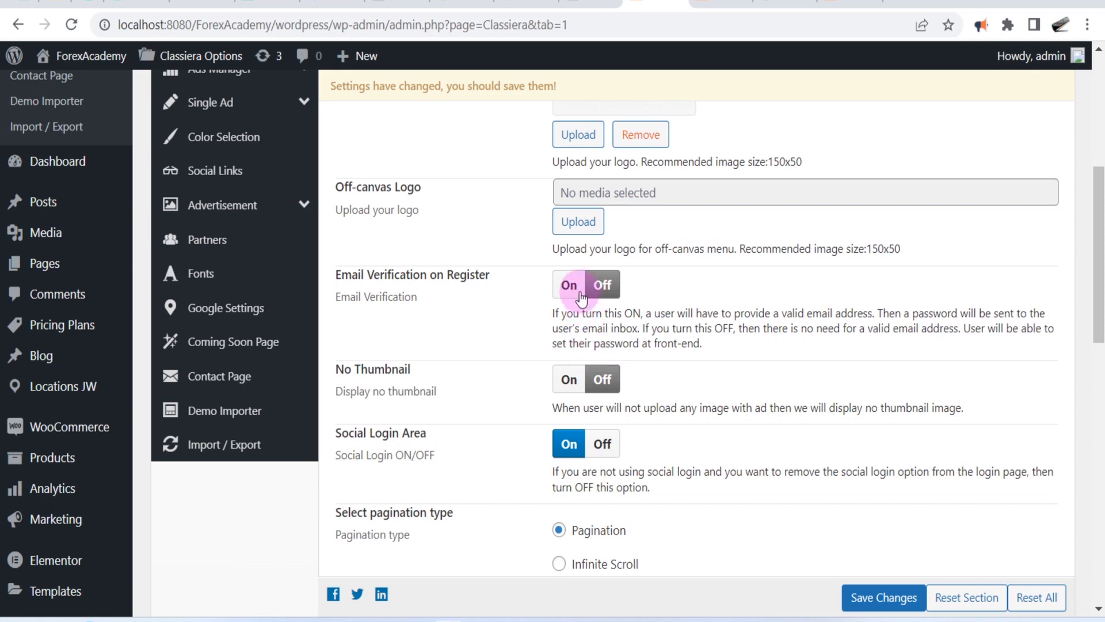
Step: Switch the Social Login Area off and back on
scroll(690, 362, "down", 3)
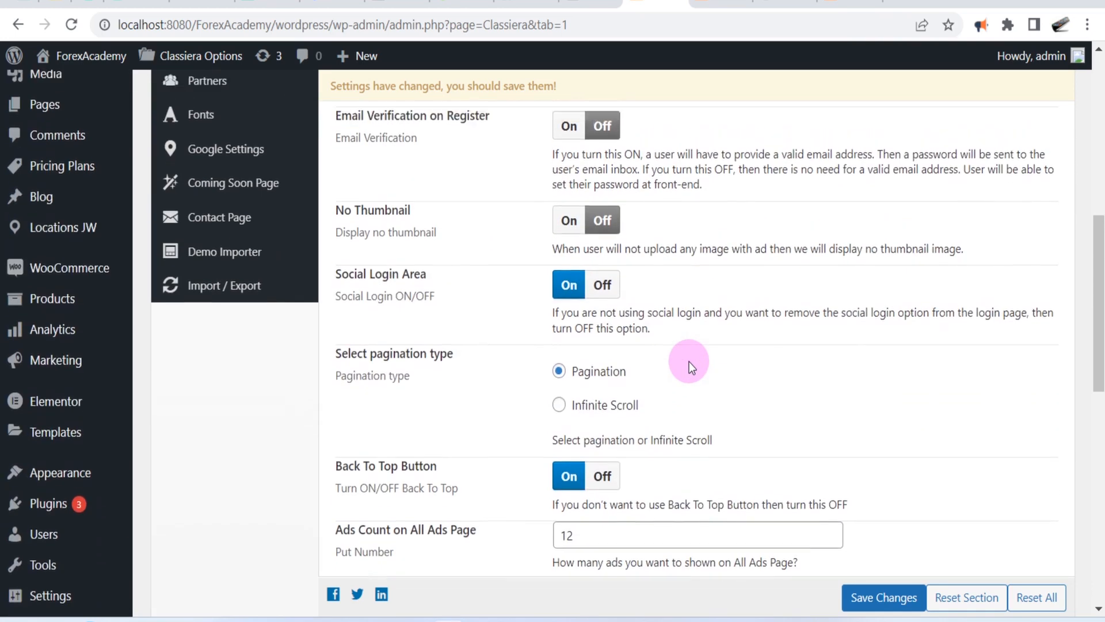
scroll(418, 204, "up", 1)
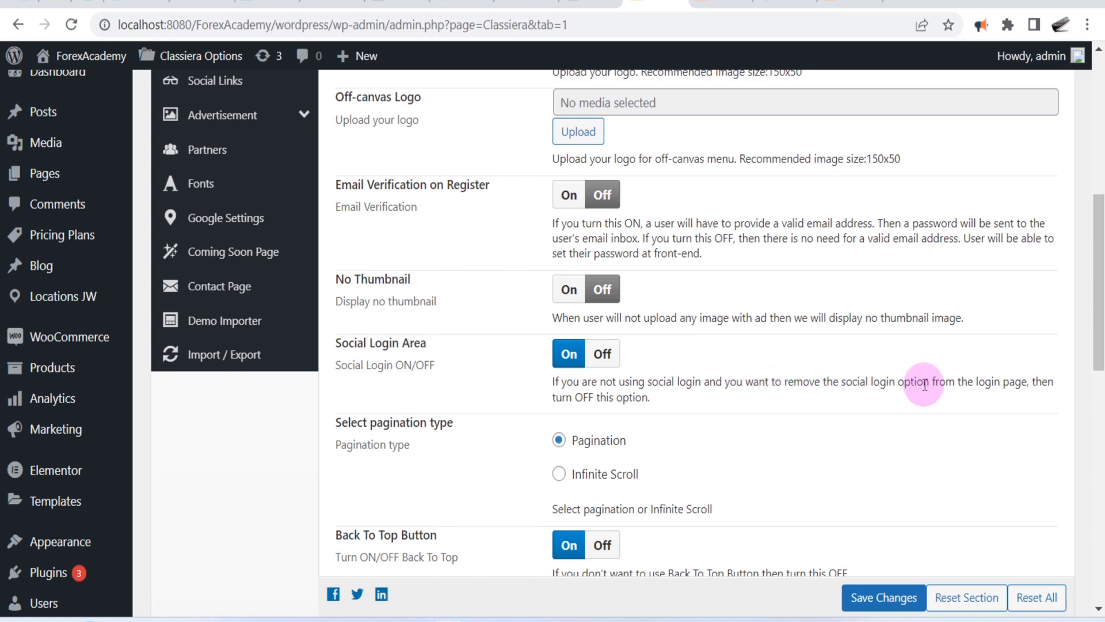
left_click(601, 357)
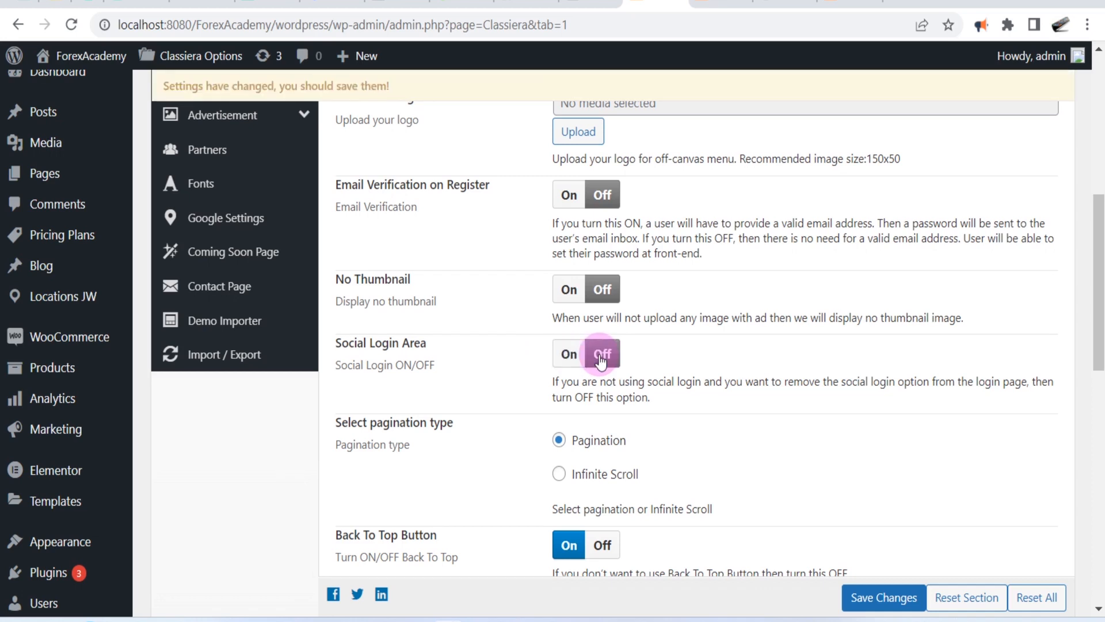
left_click(569, 356)
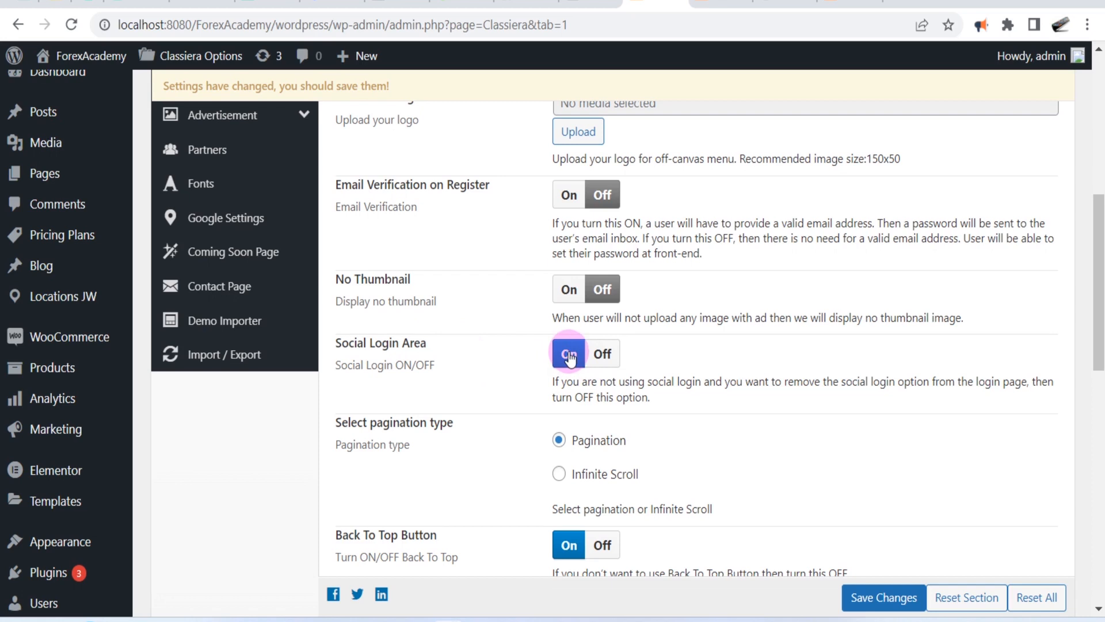
Step: Change the pagination type to Infinite Scroll and back to Pagination
scroll(403, 368, "down", 2)
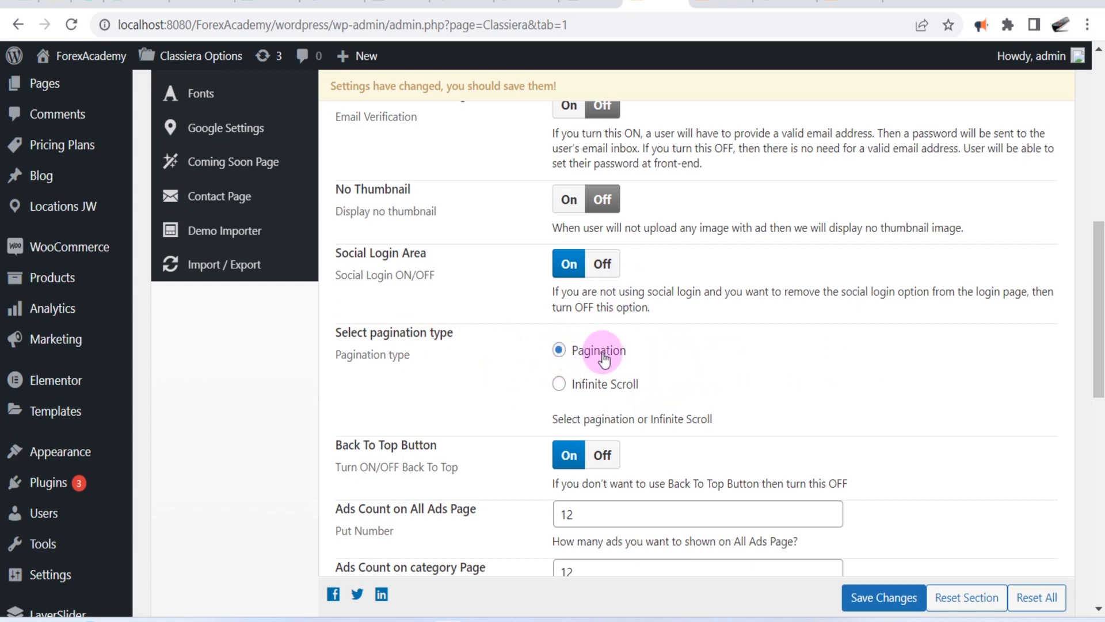
left_click(558, 384)
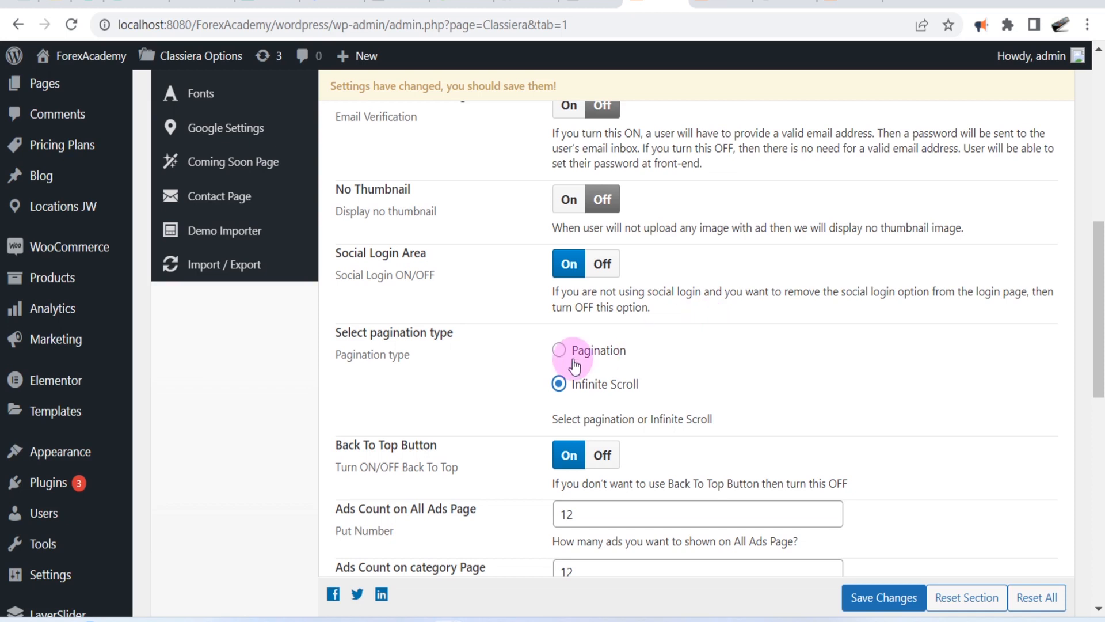
left_click(559, 350)
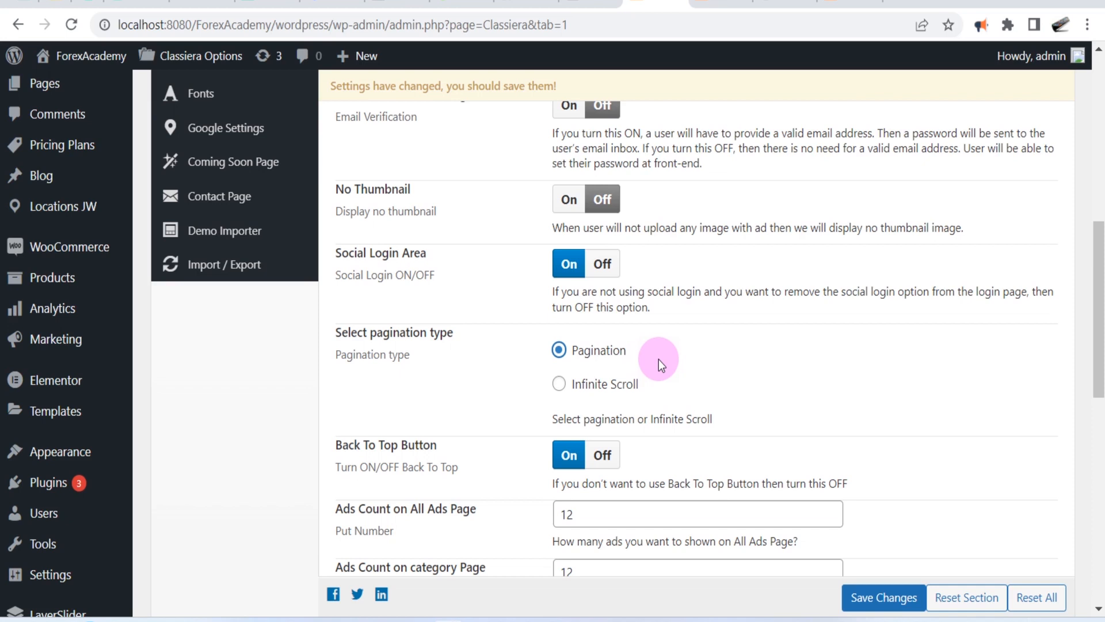
Step: Look at the Back To Top button on the homepage and return to its setting in the Classiera options
scroll(659, 359, "down", 3)
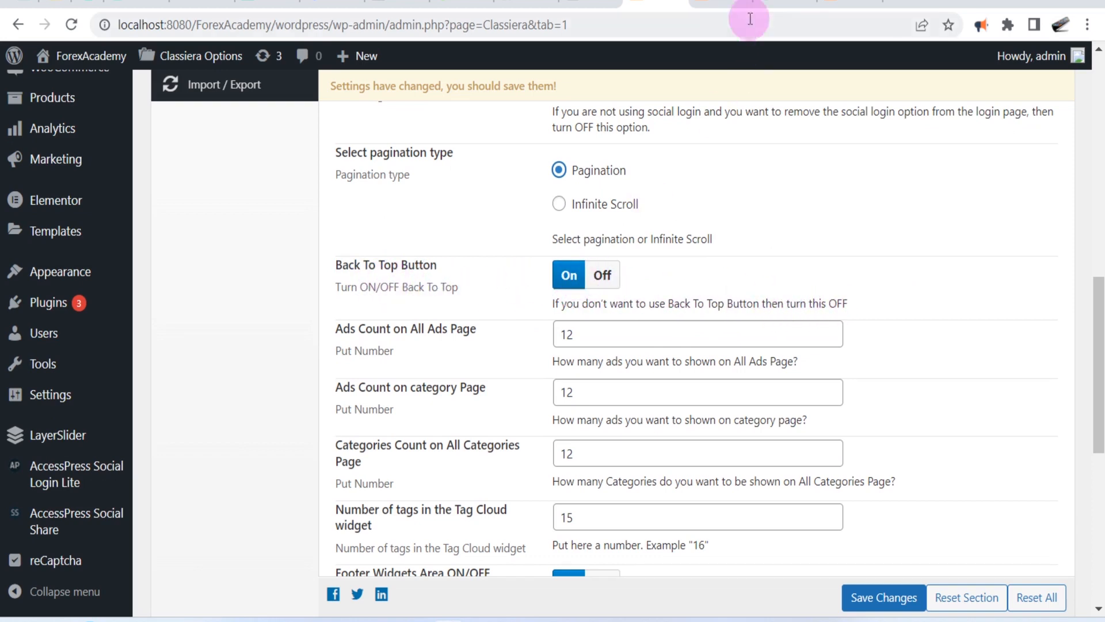
left_click(720, 3)
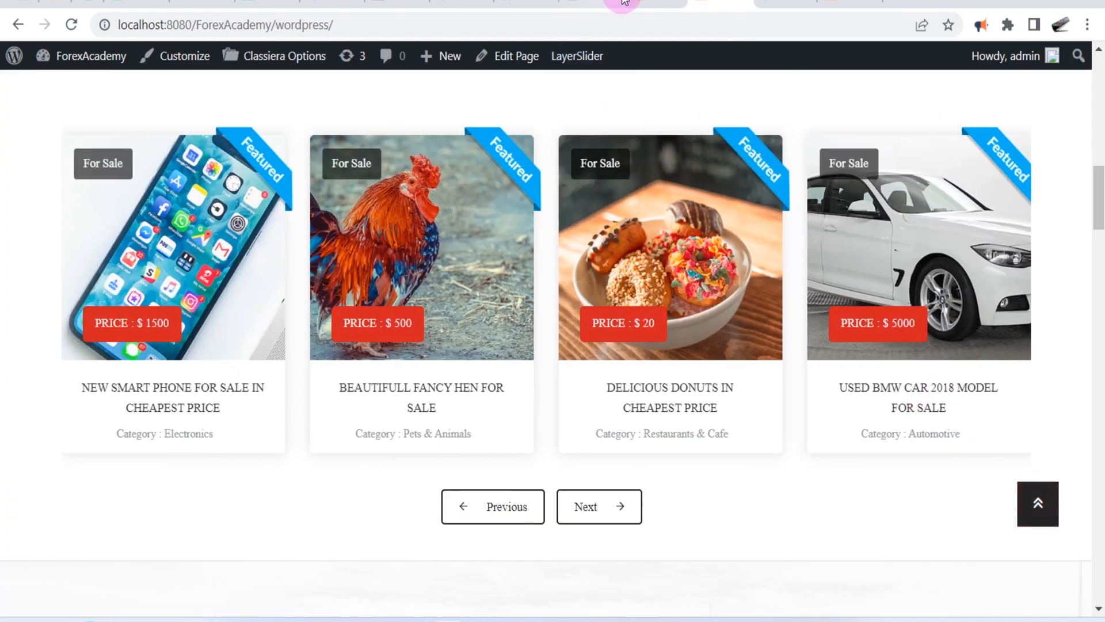
left_click(650, 5)
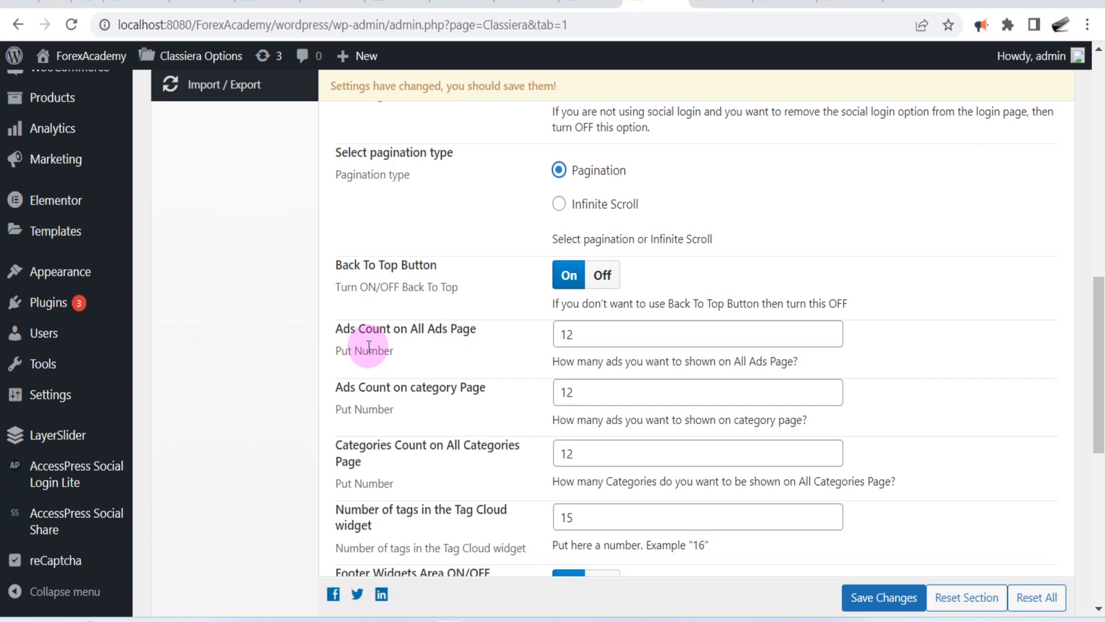
Step: Set Ads Count on All Ads Page to 10
left_click_drag(598, 335, 555, 336)
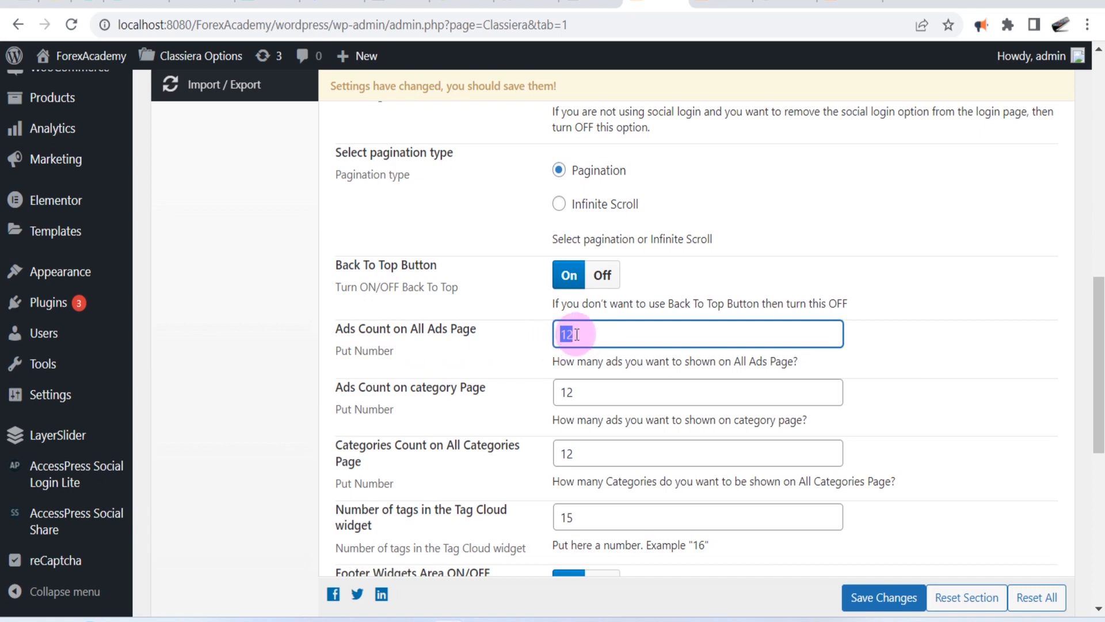
left_click(576, 334)
key("BackSpace")
type("0")
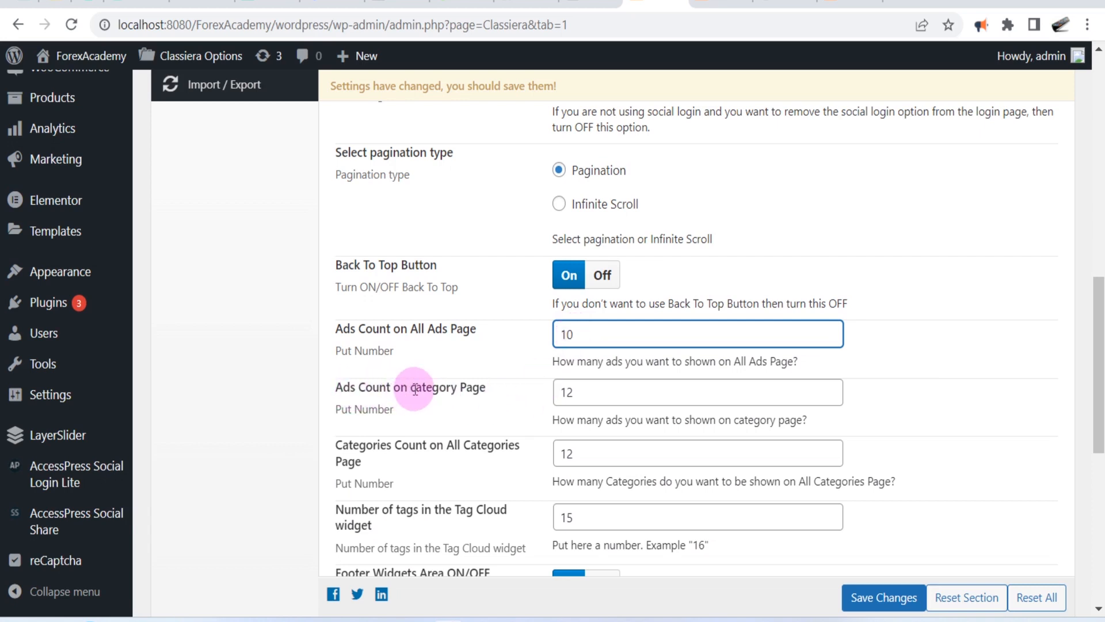
Step: Review the category page ads count, the All Categories Page count and the Footer Widgets Area setting
left_click_drag(411, 389, 486, 393)
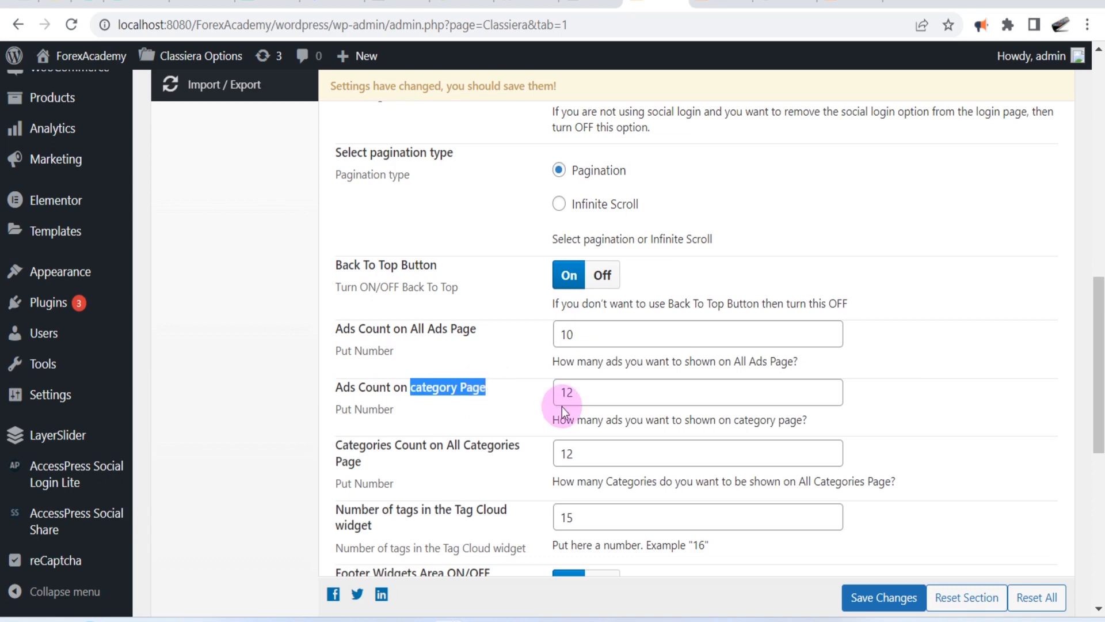
left_click_drag(584, 394, 552, 395)
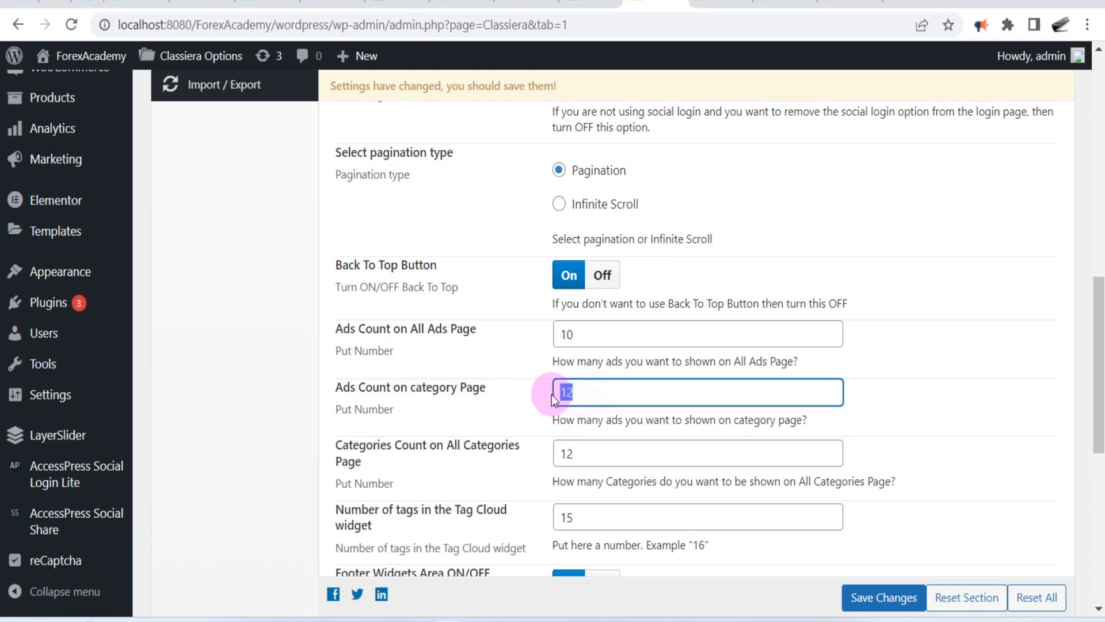
left_click_drag(447, 445, 436, 469)
left_click(455, 447)
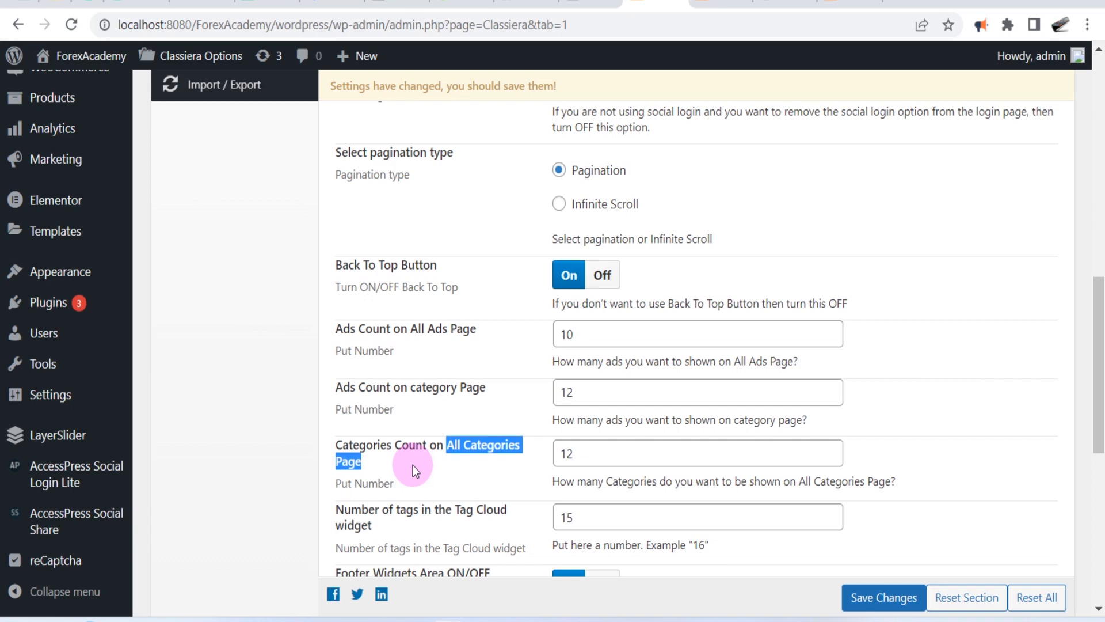
double_click(561, 454)
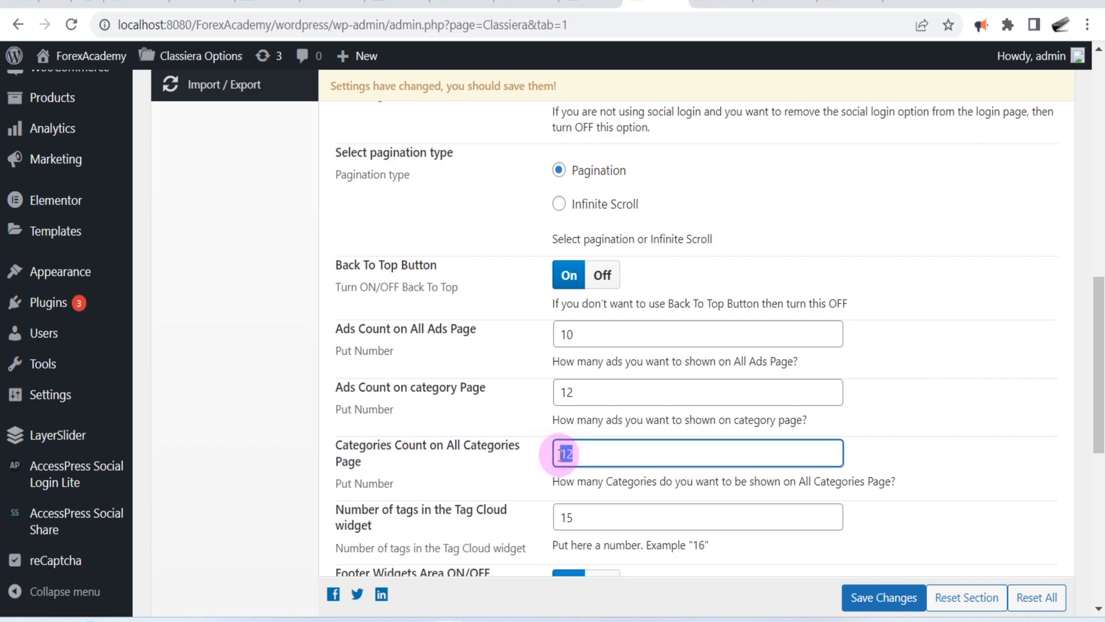
scroll(523, 477, "down", 5)
left_click_drag(340, 306, 495, 309)
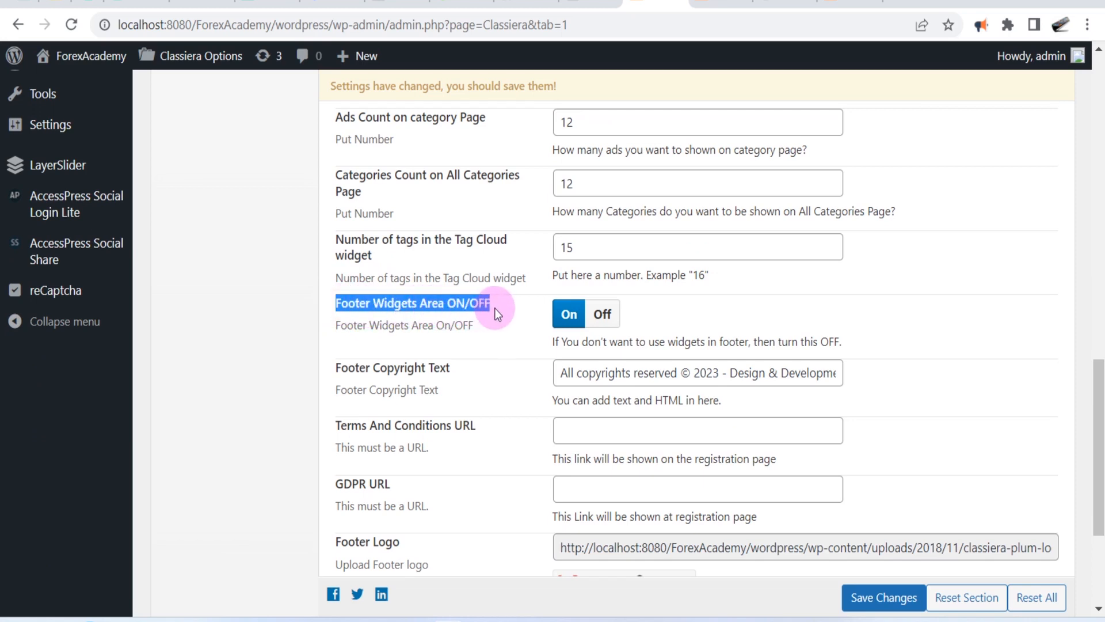
Step: Switch to the homepage and examine the footer widgets area, including Archives, Categories, Recent Ads Post, Latest News Post and Contact Info
left_click(495, 308)
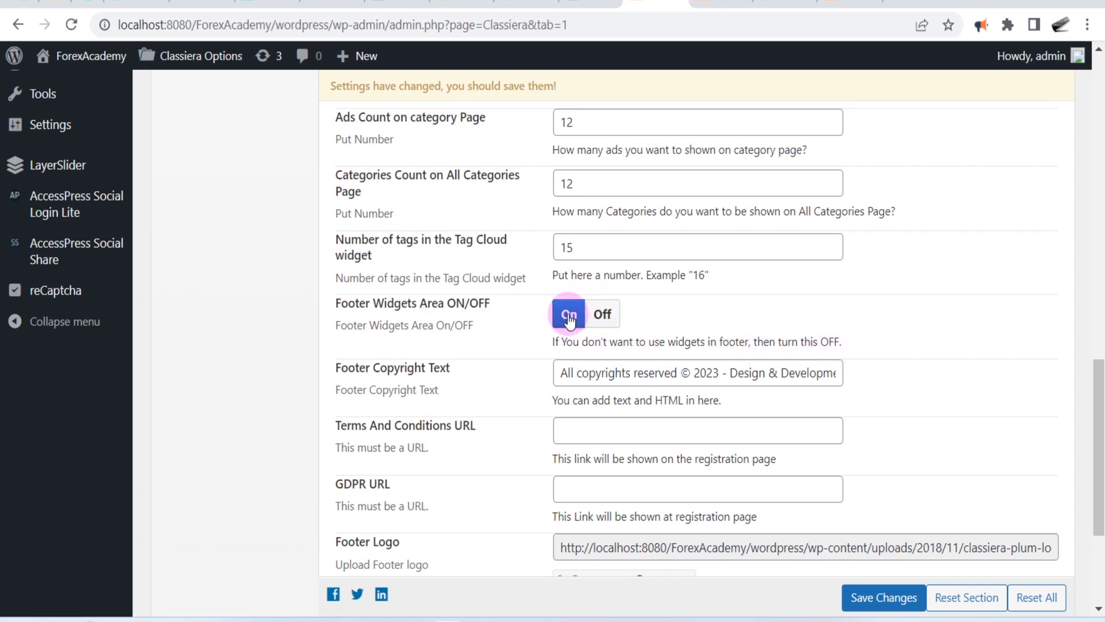
left_click(723, 5)
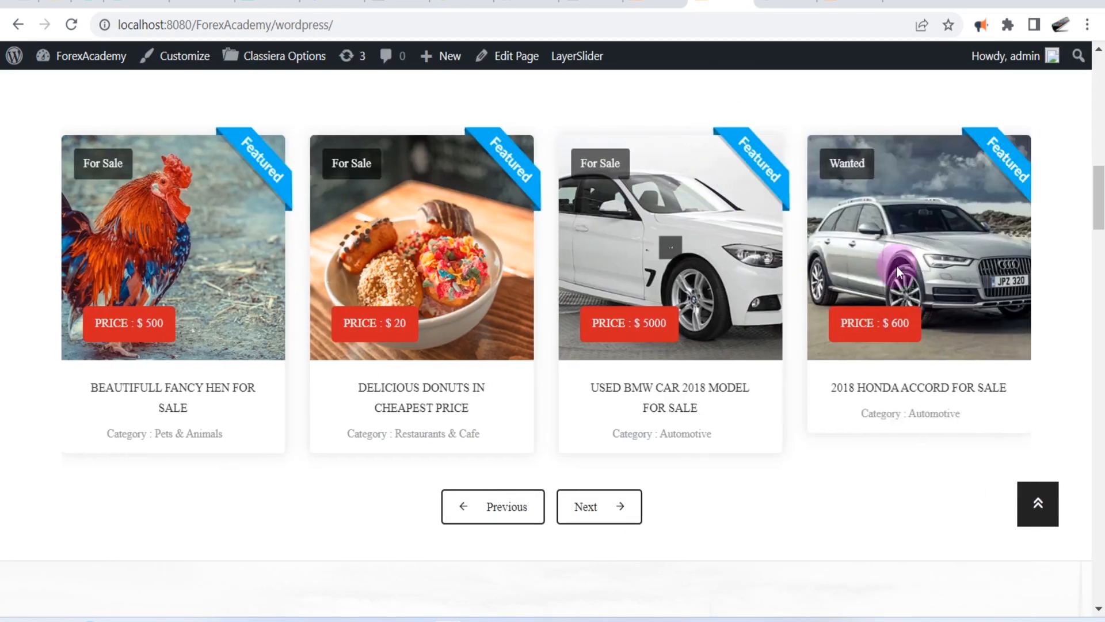
left_click_drag(1096, 184, 1088, 572)
scroll(779, 367, "up", 6)
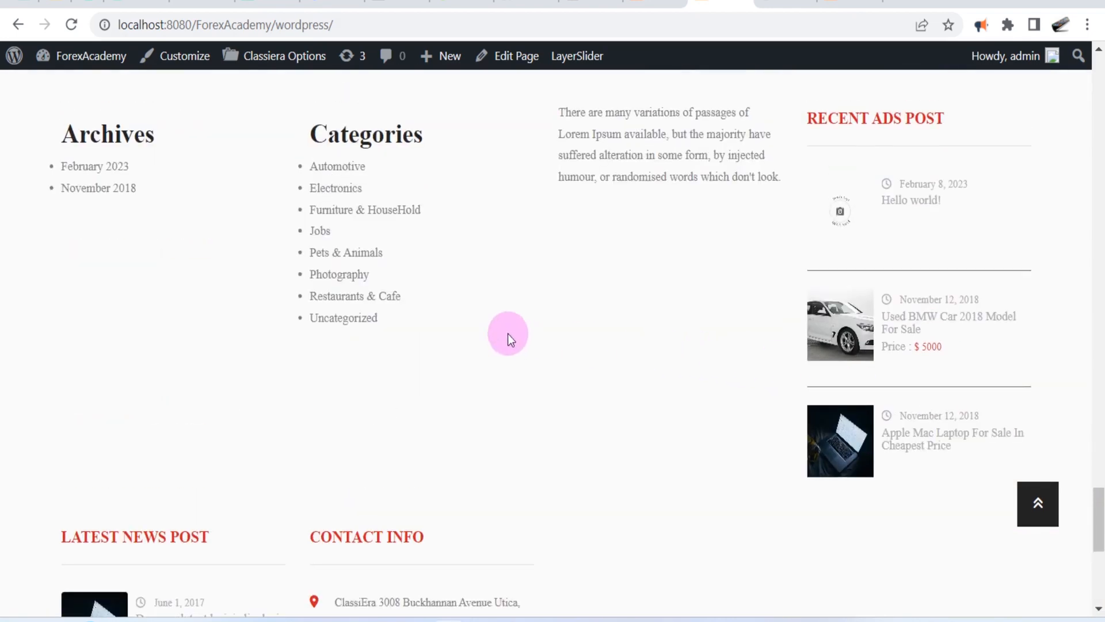
scroll(292, 343, "up", 5)
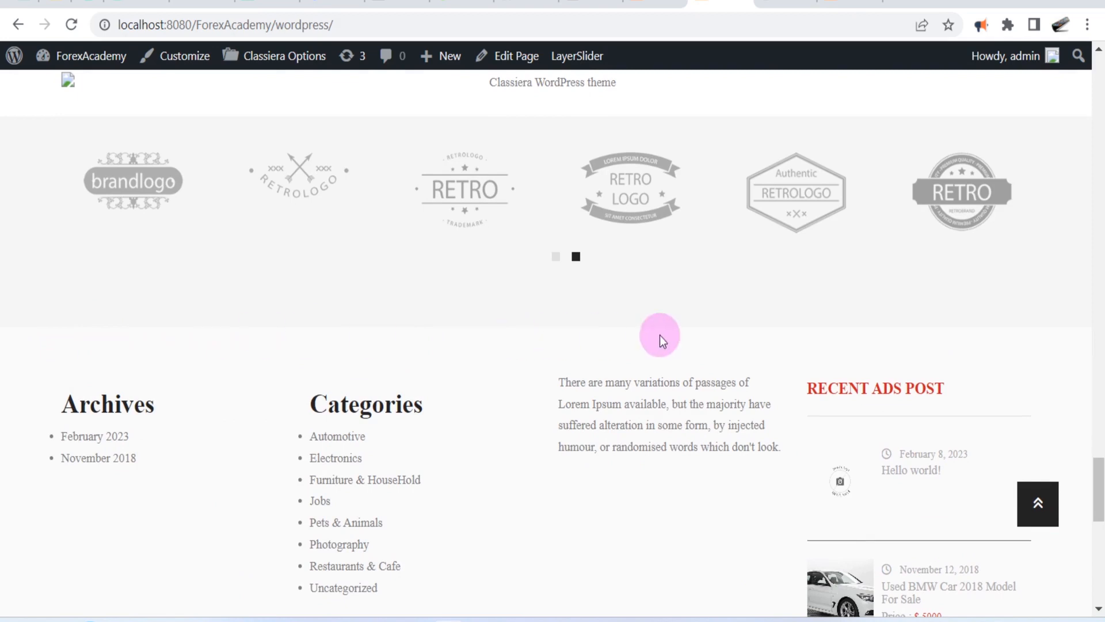
scroll(711, 516, "down", 9)
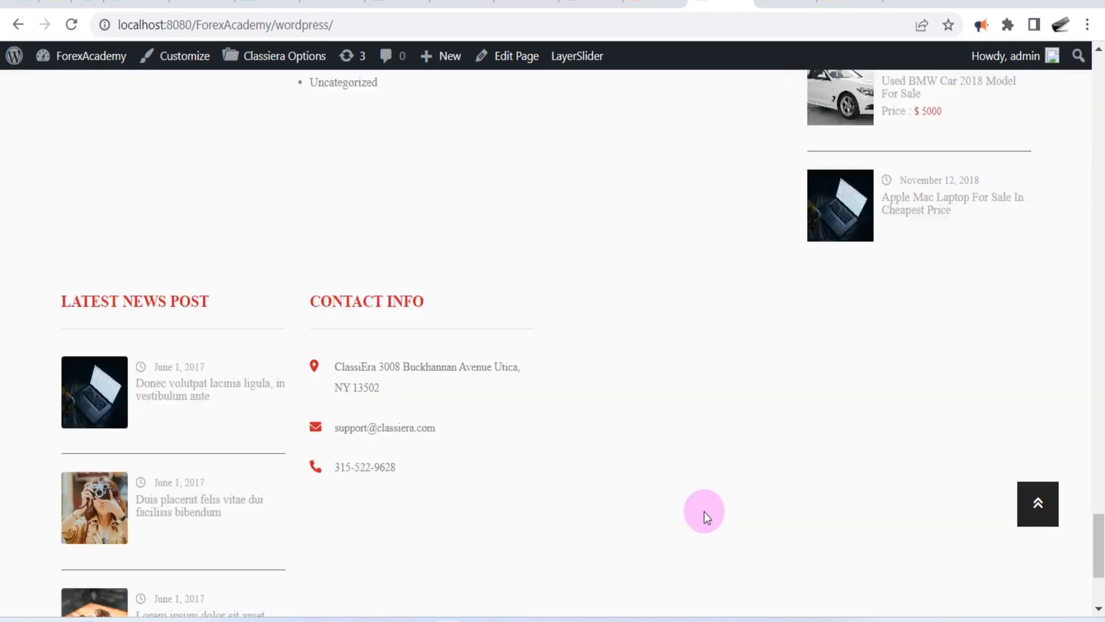
scroll(689, 503, "down", 4)
scroll(634, 484, "up", 5)
Step: Return to the Classiera options, turn Footer Widgets Area off and save the changes
left_click(636, 4)
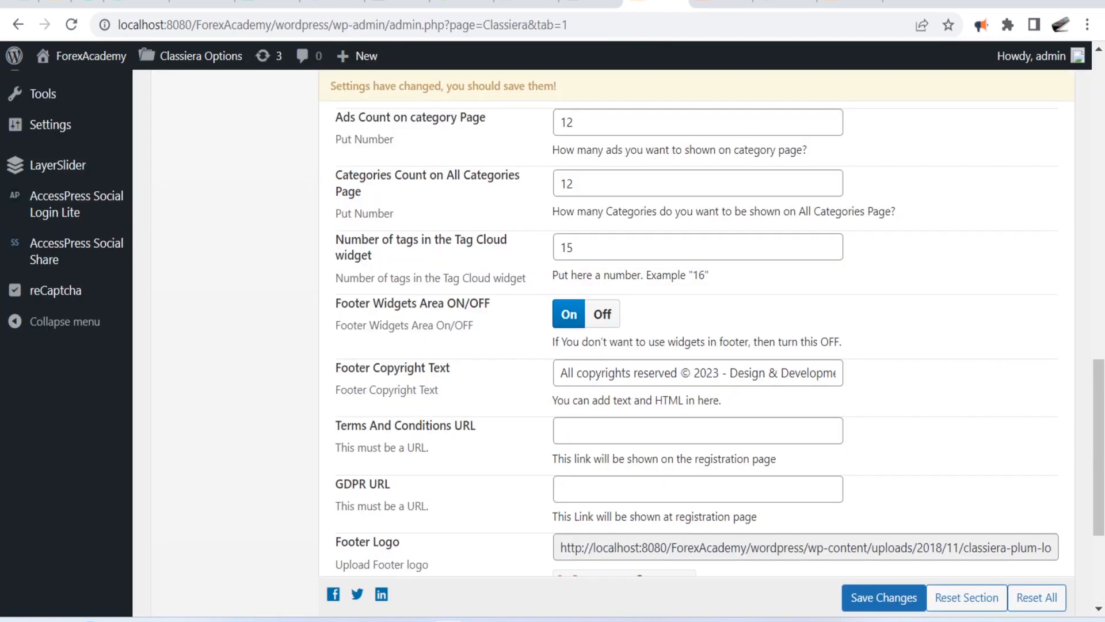
left_click(600, 314)
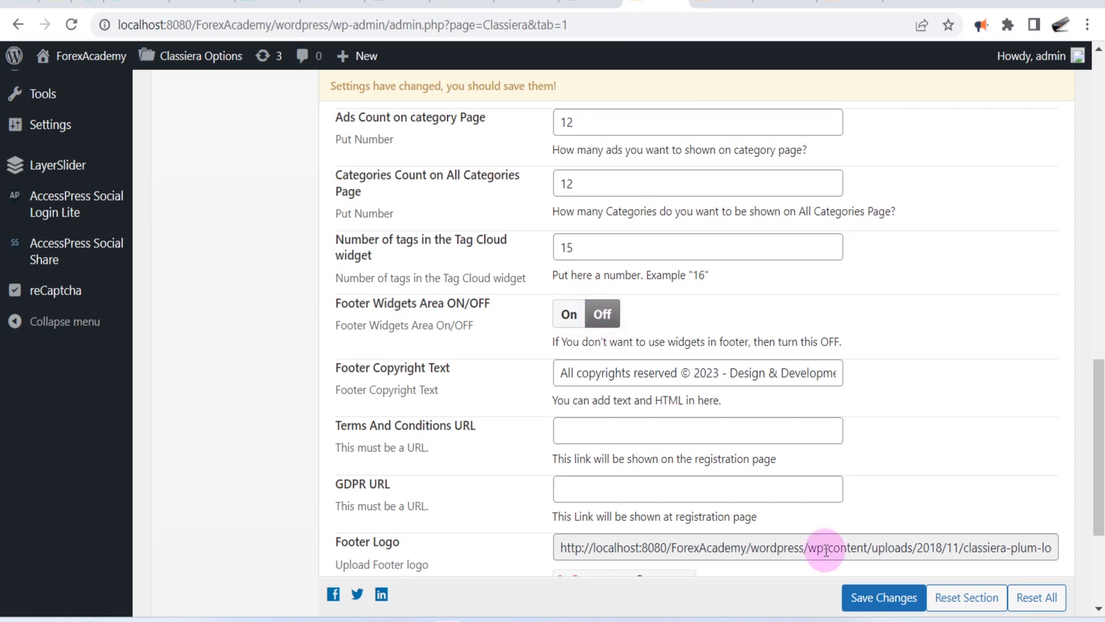
left_click(869, 598)
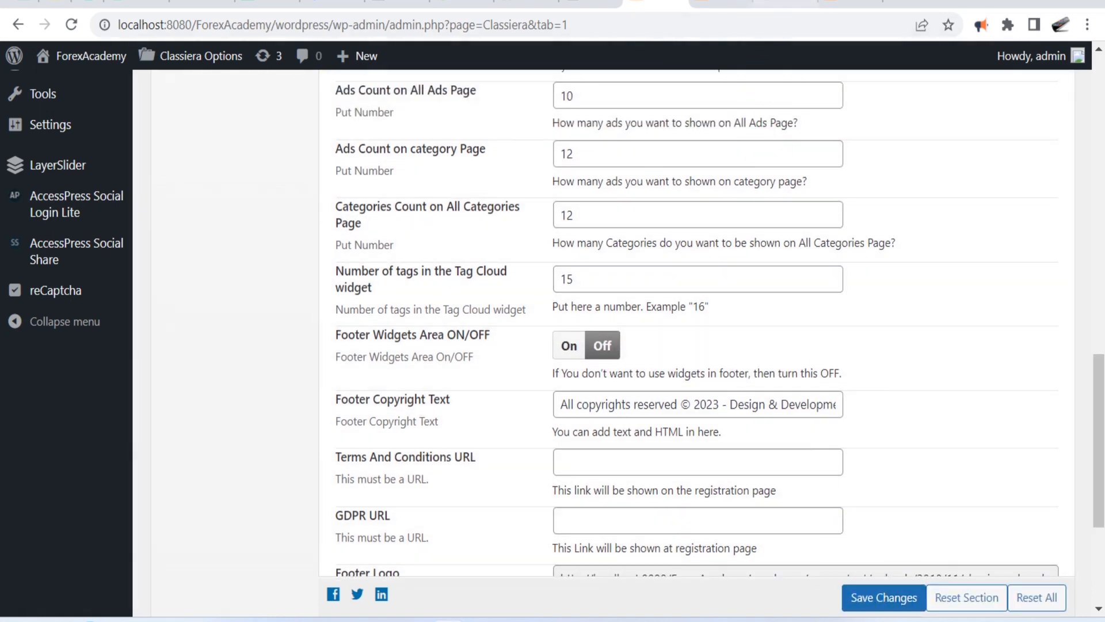
Step: Reload the homepage and check its footer for the effect of the saved widgets setting
left_click(747, 1)
scroll(637, 292, "up", 5)
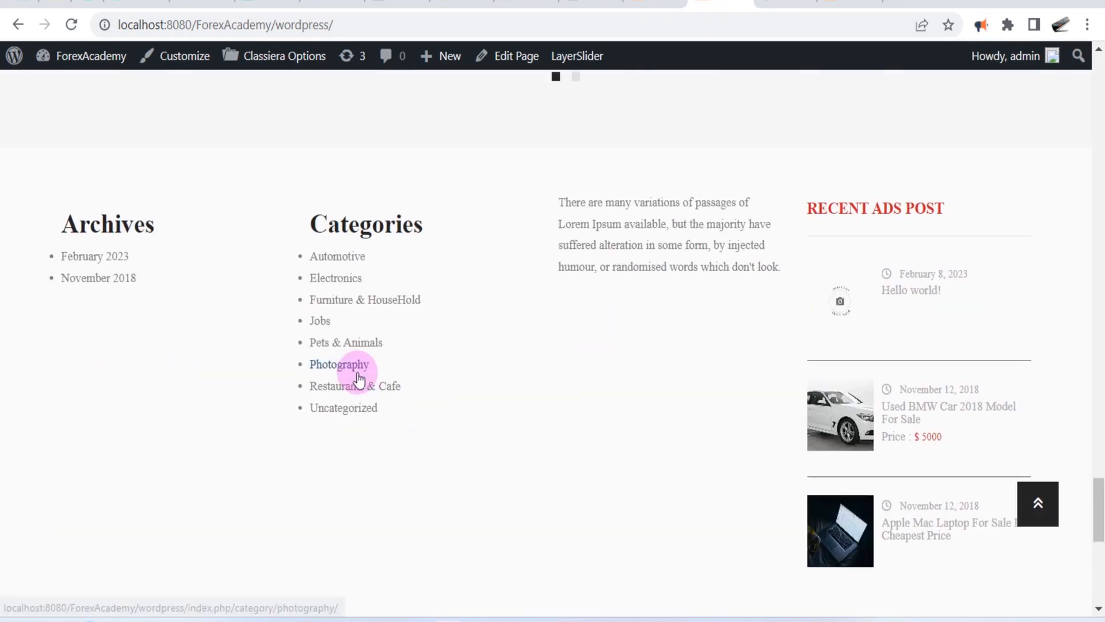
left_click(72, 25)
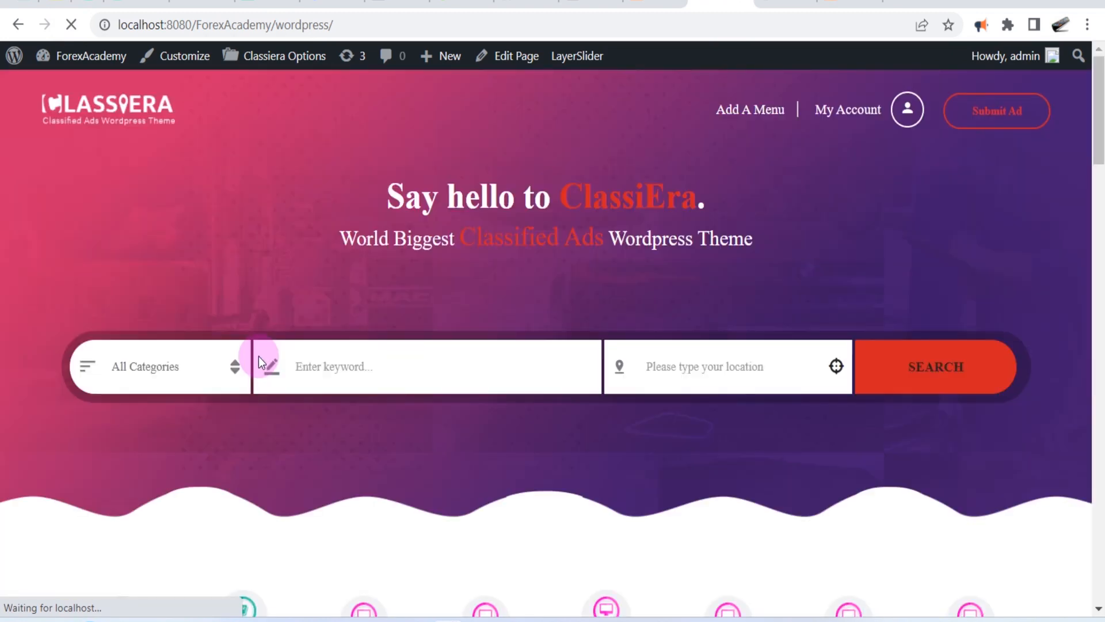
scroll(812, 344, "down", 4)
left_click_drag(1099, 139, 1100, 576)
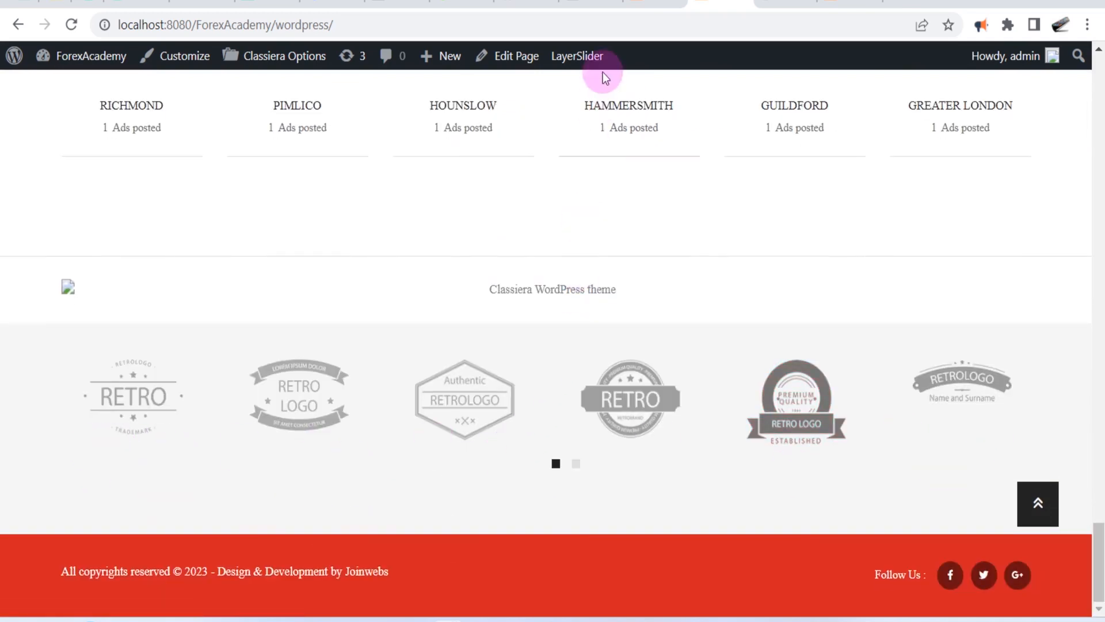
Step: Turn Footer Widgets Area back on in the Classiera options and save the changes
left_click(654, 4)
left_click(570, 315)
left_click(850, 601)
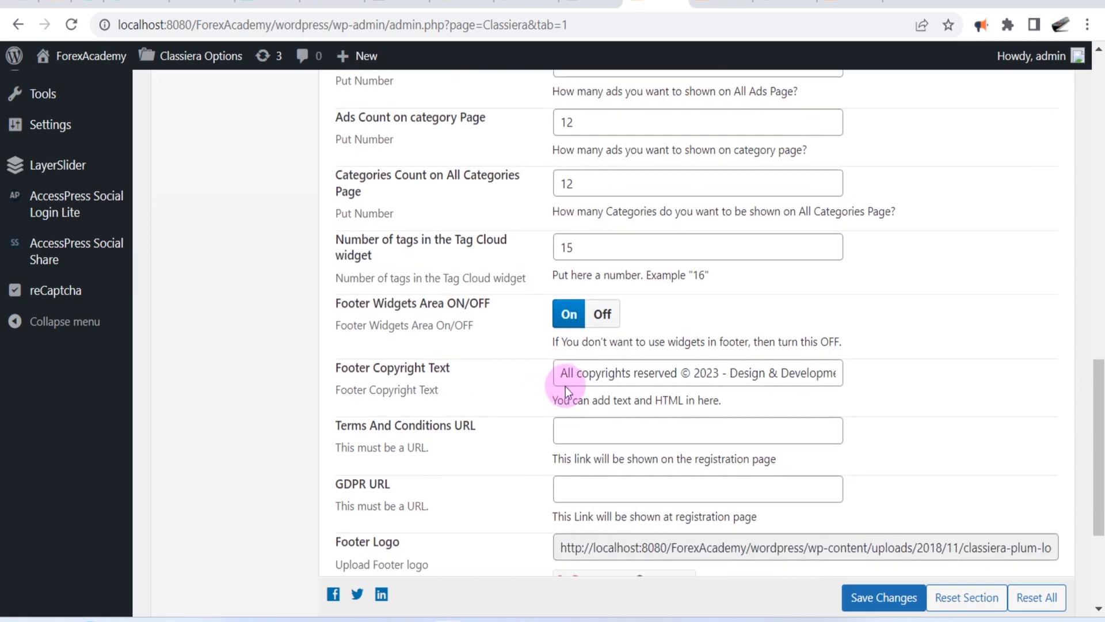
Step: Compare the Footer Copyright Text setting with the copyright line in the homepage footer and return to the options
left_click(563, 373)
left_click_drag(563, 373, 841, 373)
left_click(725, 4)
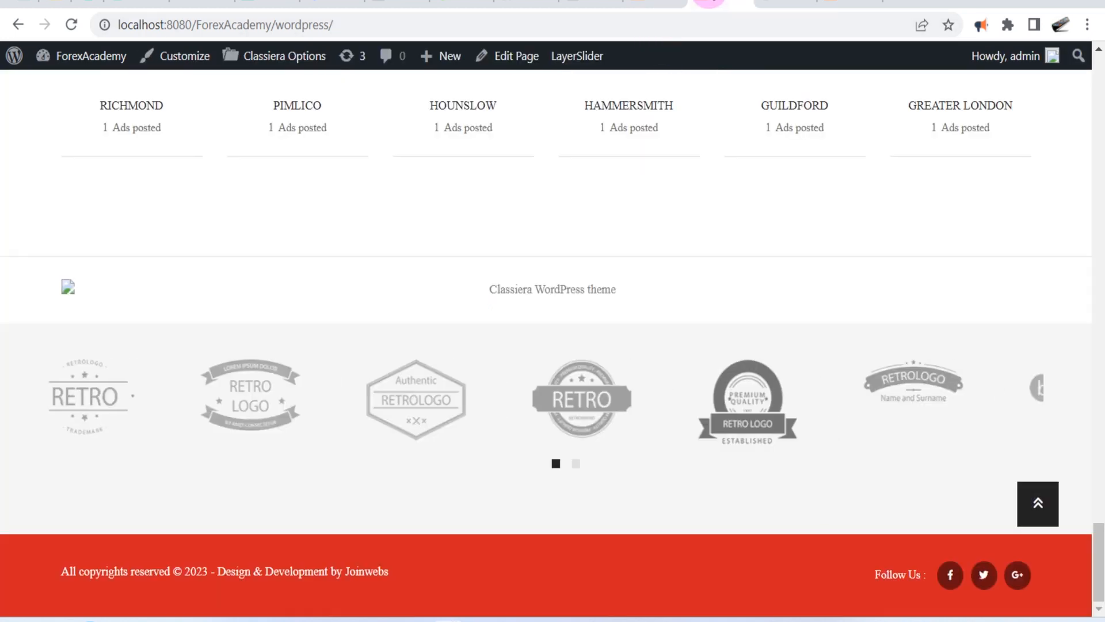
left_click_drag(36, 578, 441, 579)
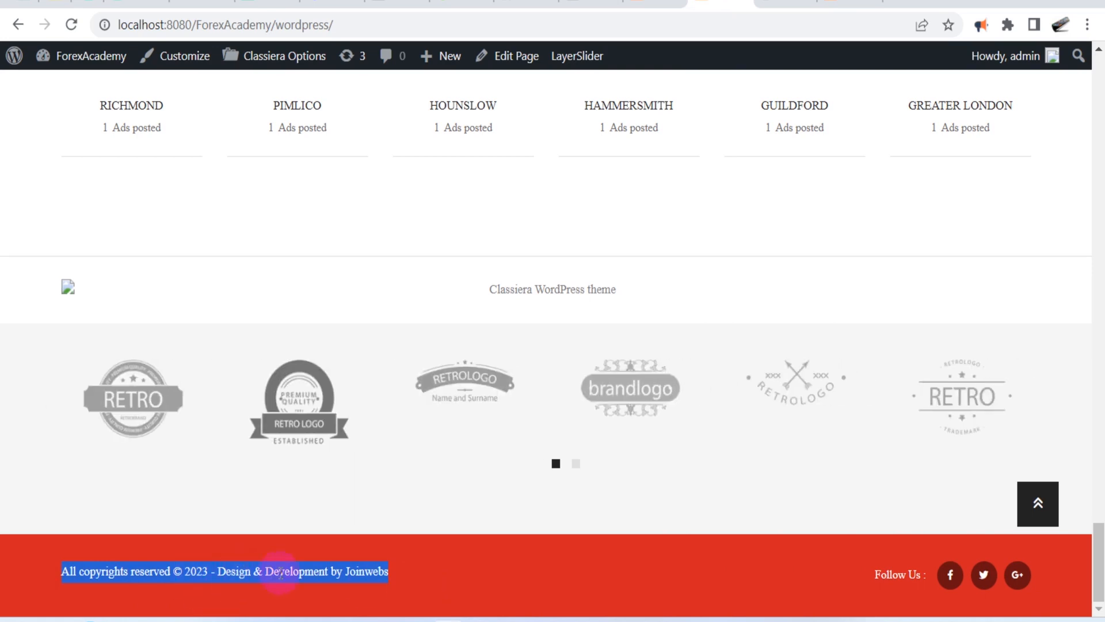
left_click(363, 578)
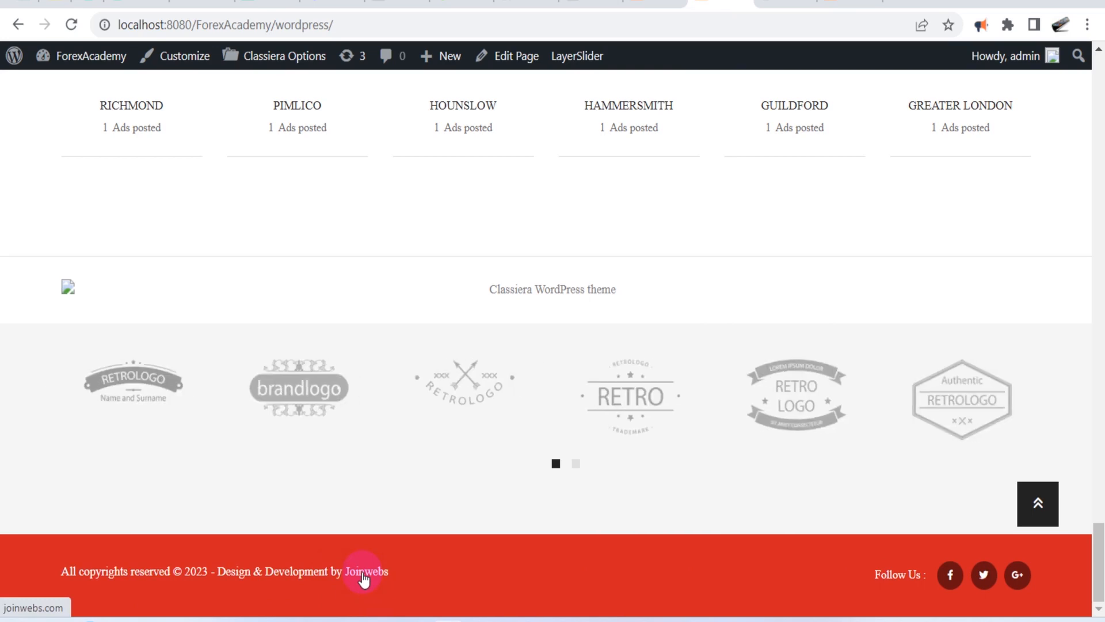
left_click(688, 2)
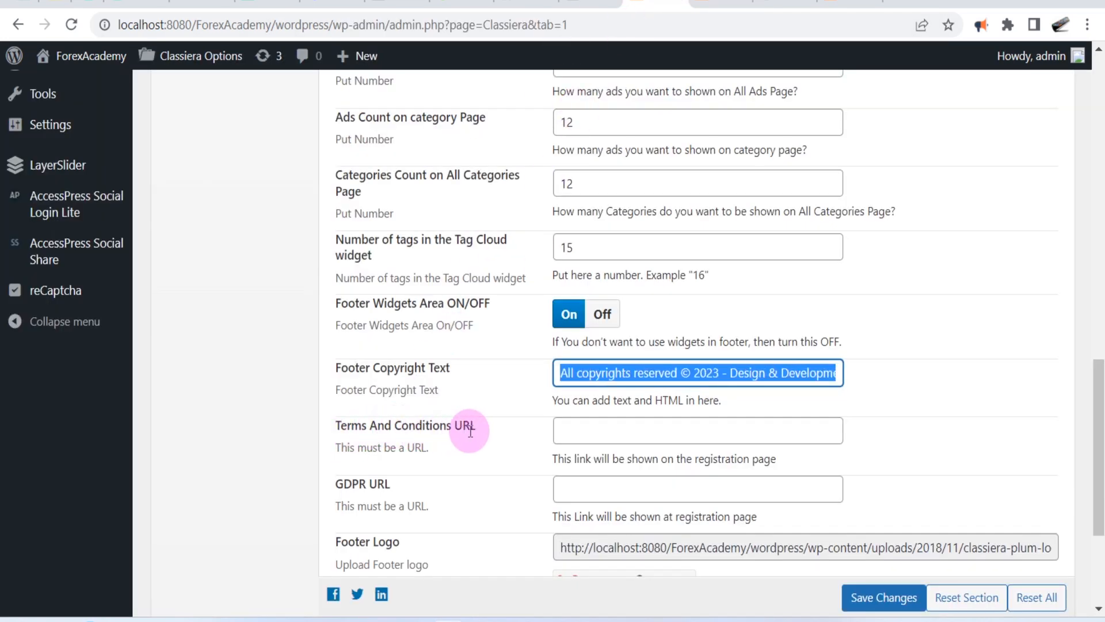
Step: Review the Terms And Conditions URL and GDPR URL fields, the page address and the note on where the links are shown
left_click(576, 422)
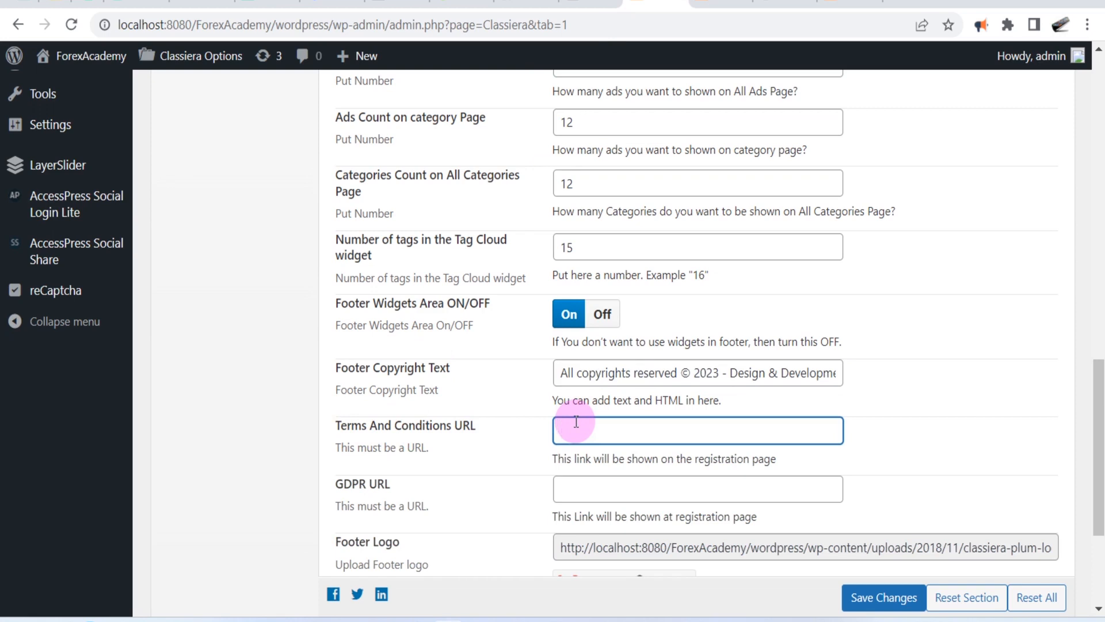
left_click(510, 18)
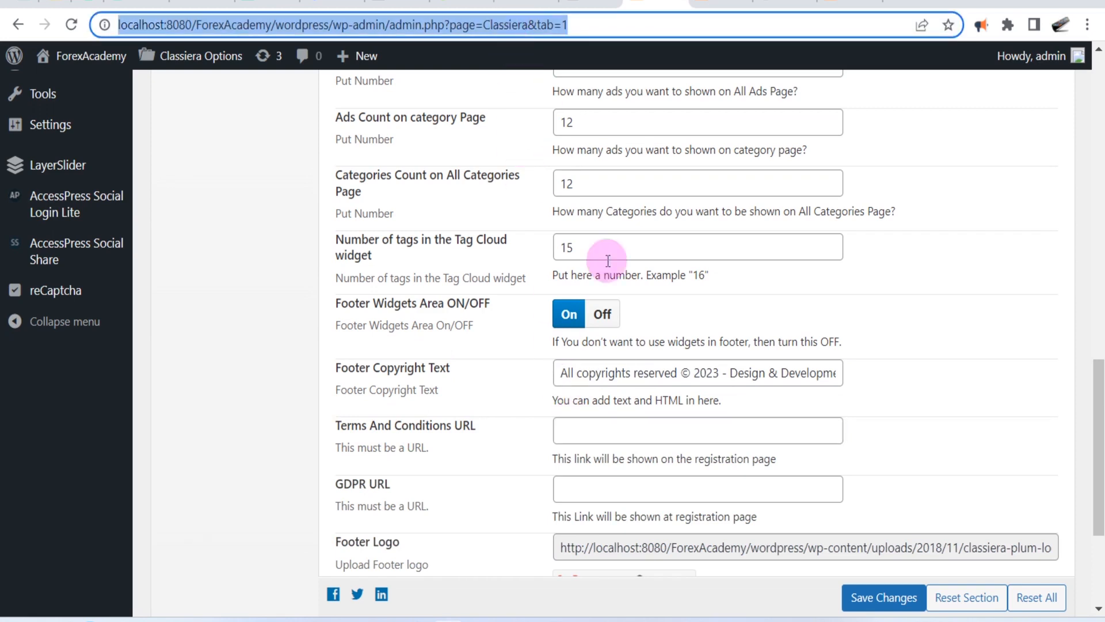
left_click(631, 435)
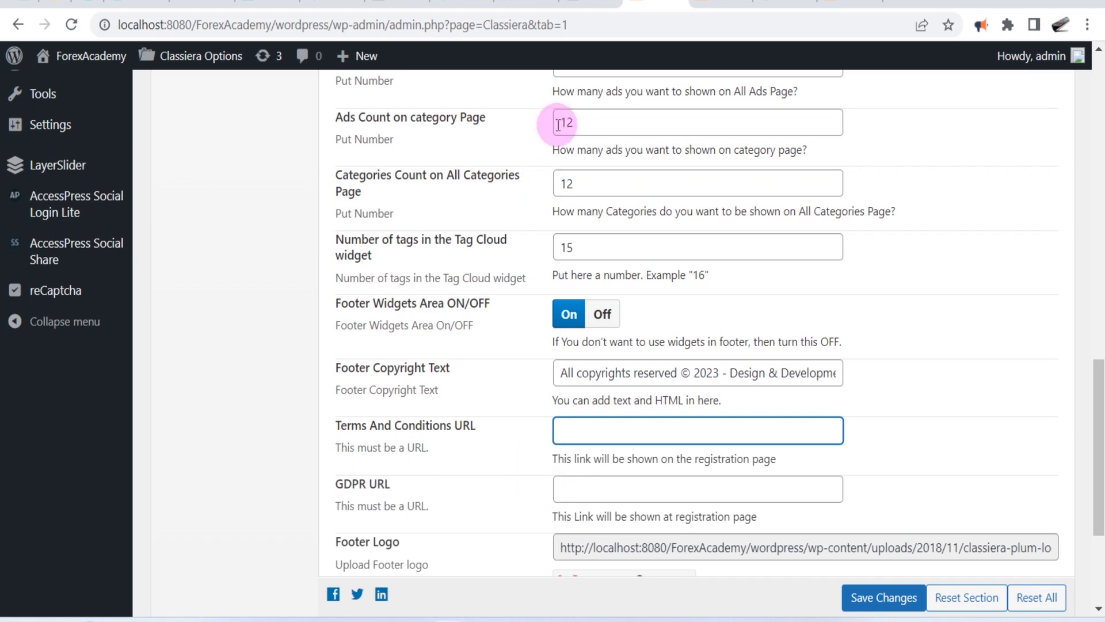
left_click(586, 26)
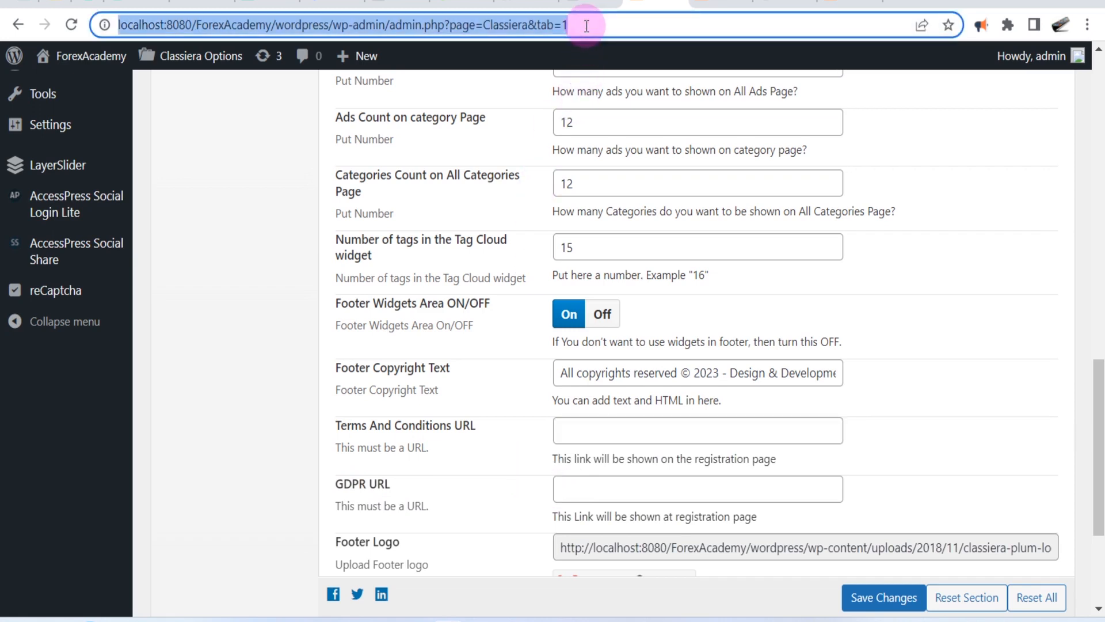
left_click(621, 485)
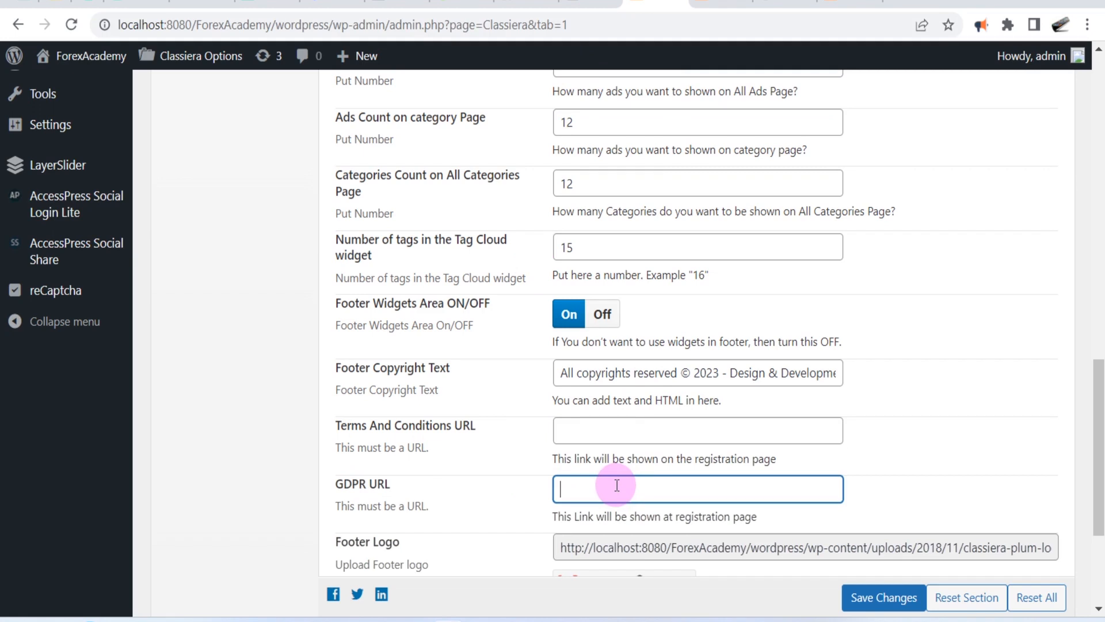
scroll(617, 485, "down", 2)
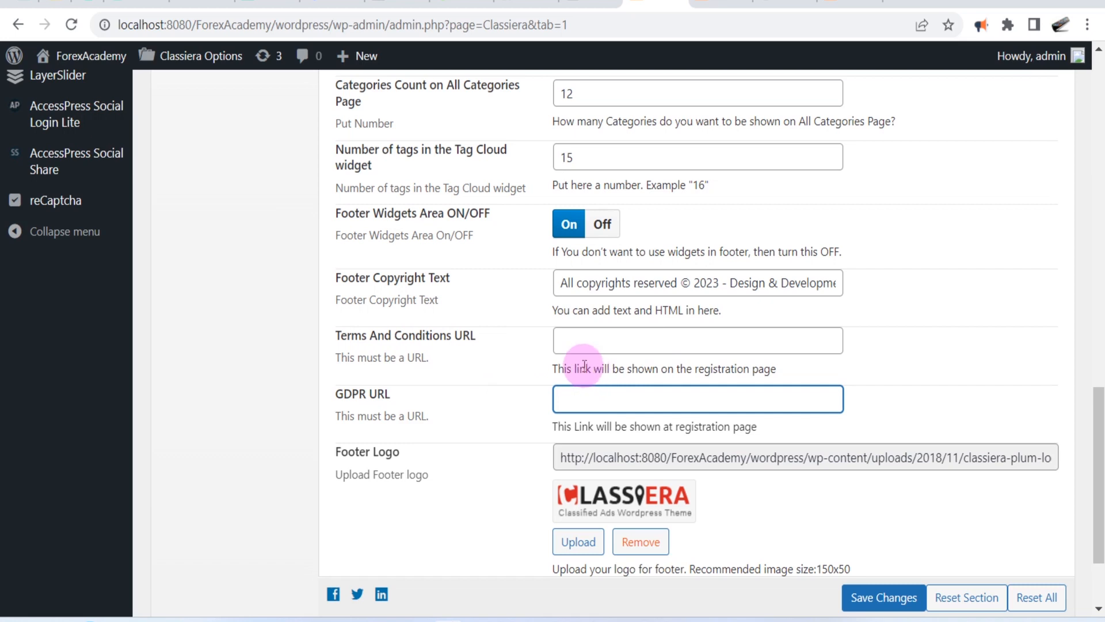
left_click_drag(672, 369, 798, 377)
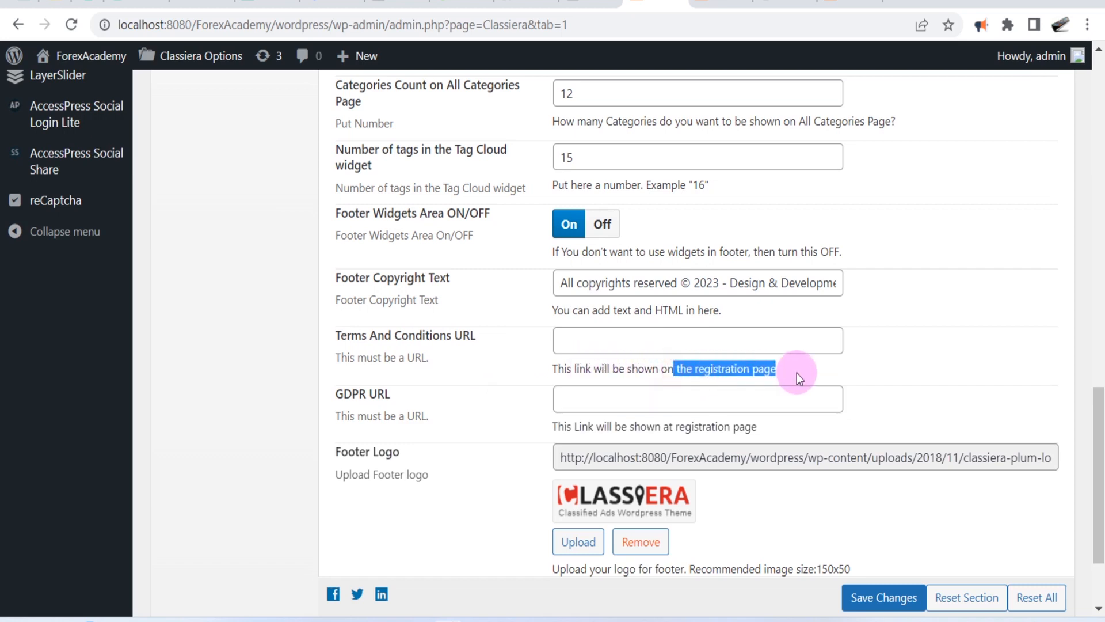
Step: Check the Footer Logo setting and the rest of the General Settings section, and save the changes
scroll(411, 473, "down", 2)
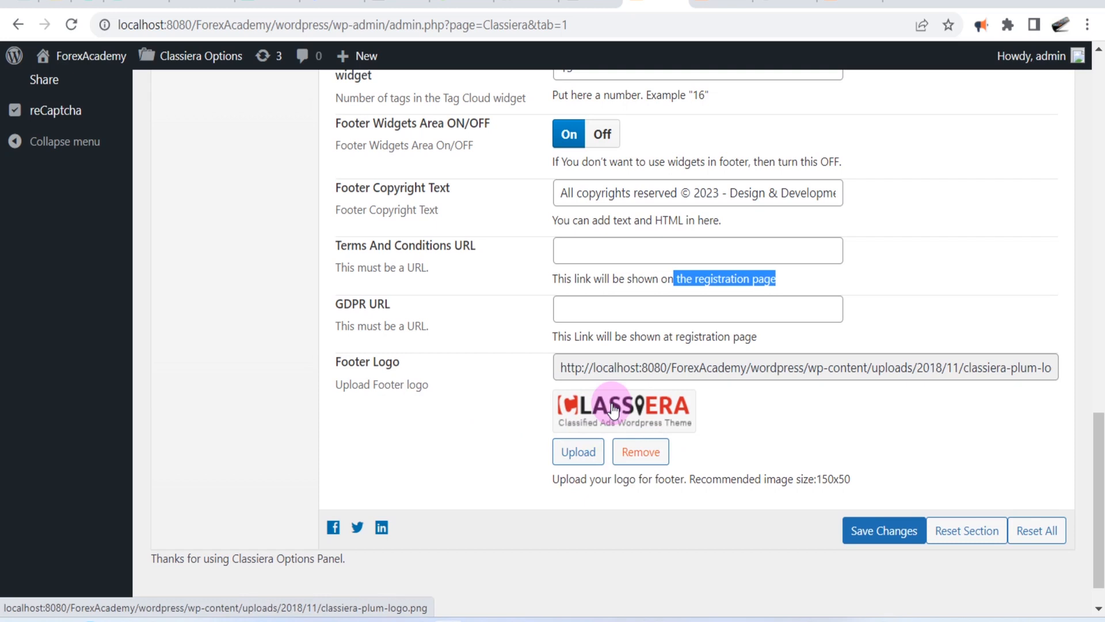
scroll(597, 492, "down", 1)
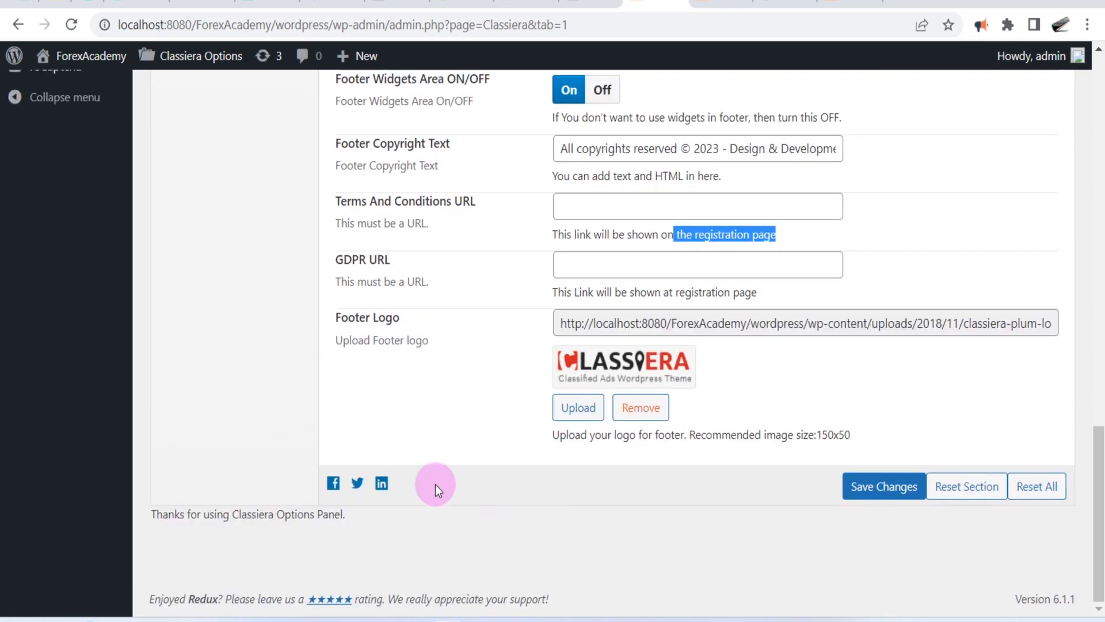
scroll(435, 485, "up", 8)
scroll(435, 480, "up", 6)
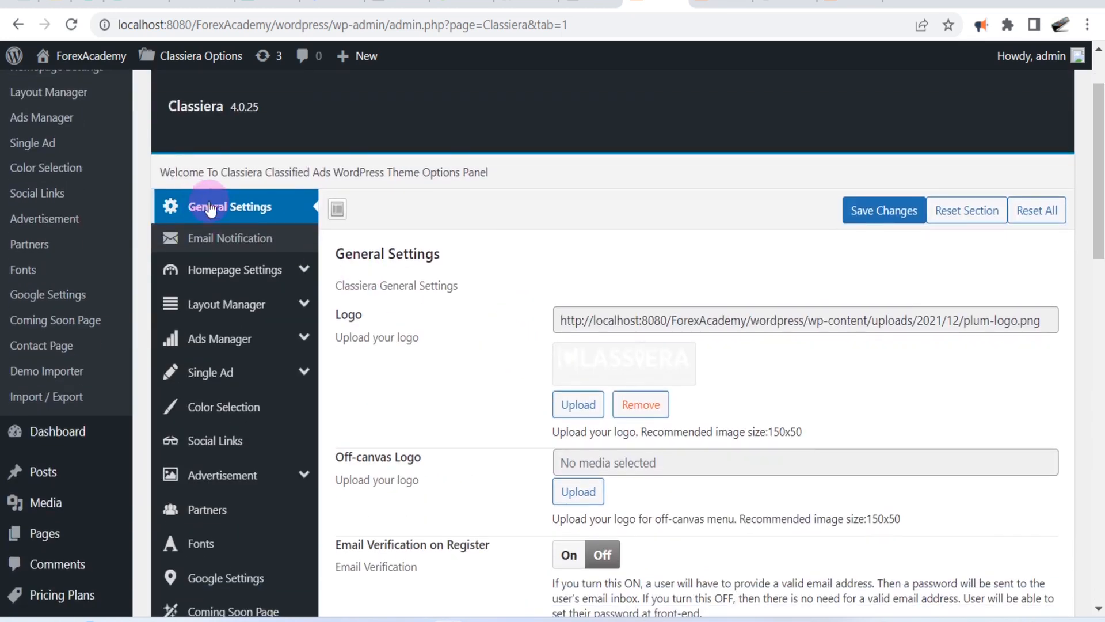
scroll(486, 390, "down", 5)
scroll(488, 392, "down", 10)
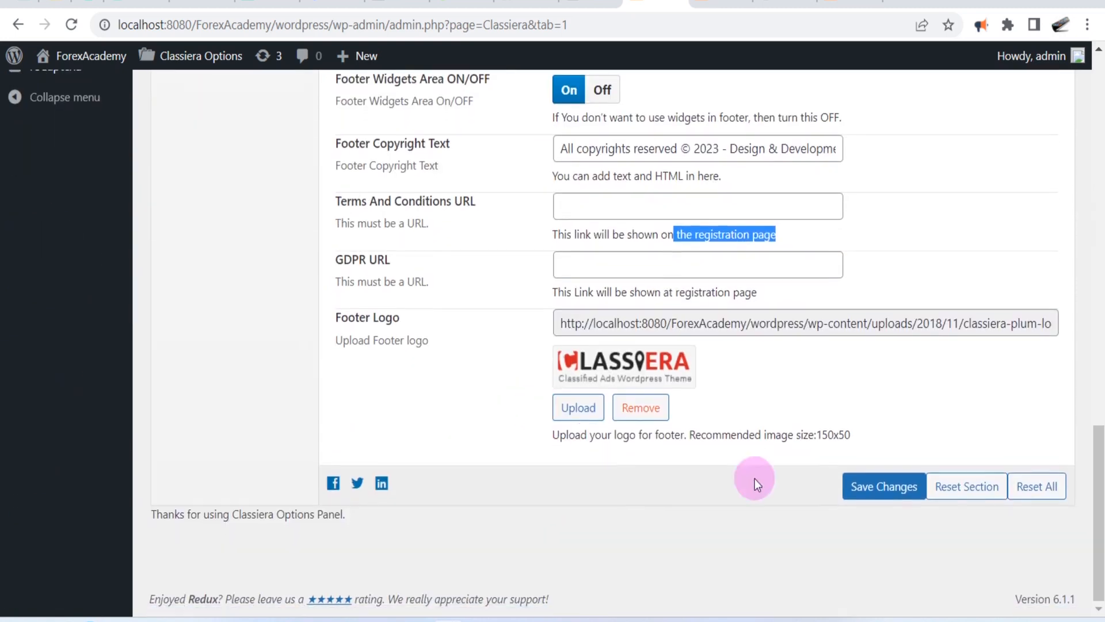
left_click(886, 488)
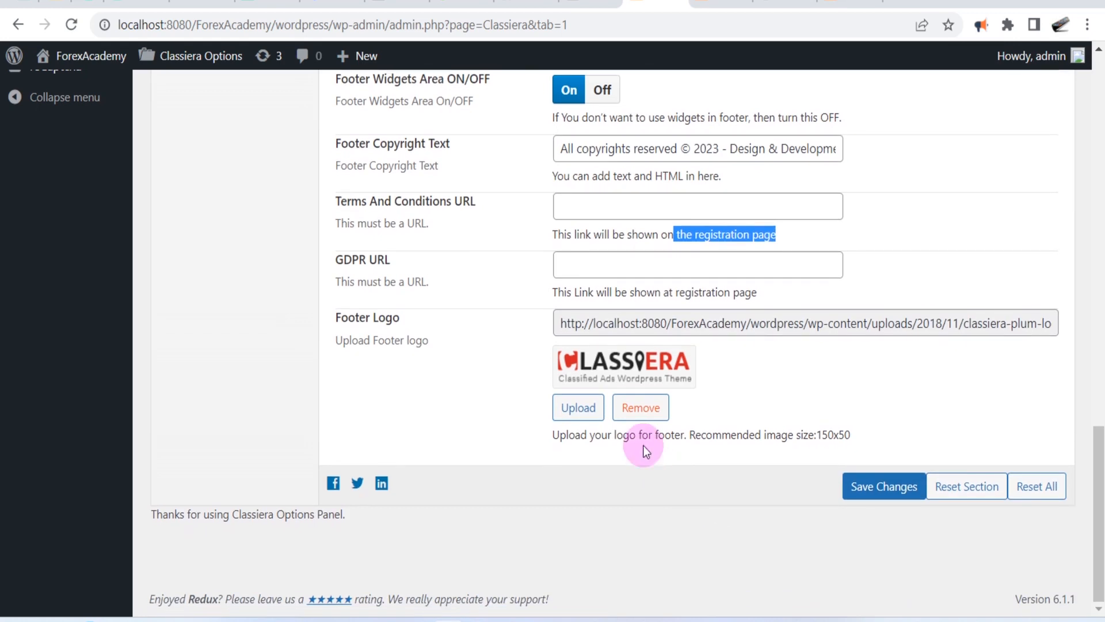
Step: Review the whole General Settings section, its reset options and the list of other Classiera option sections
scroll(495, 285, "up", 20)
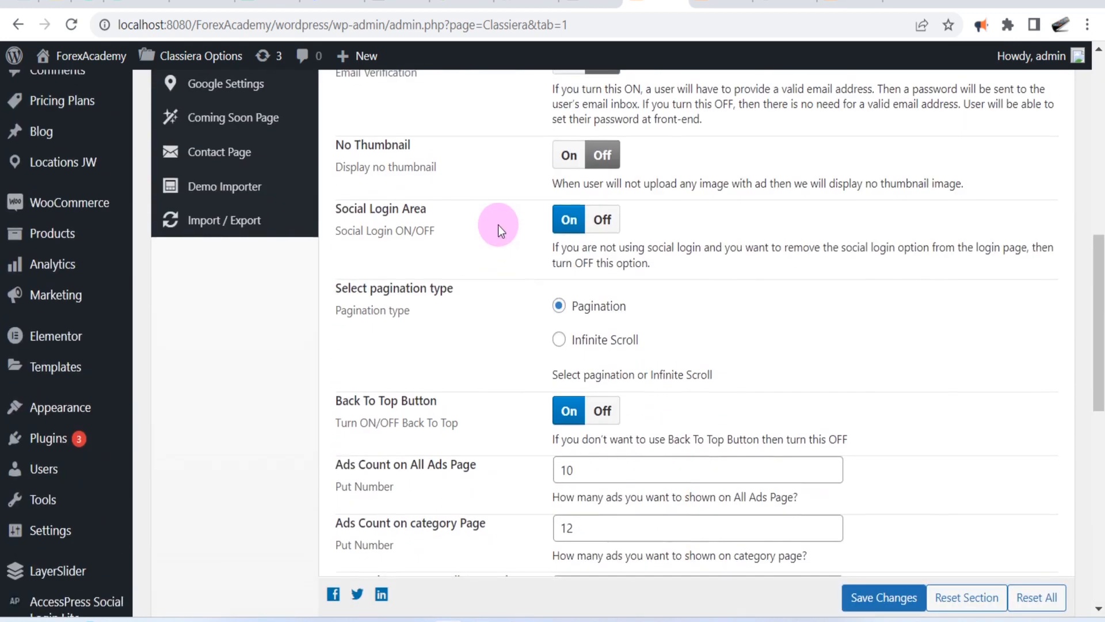
scroll(499, 224, "up", 1)
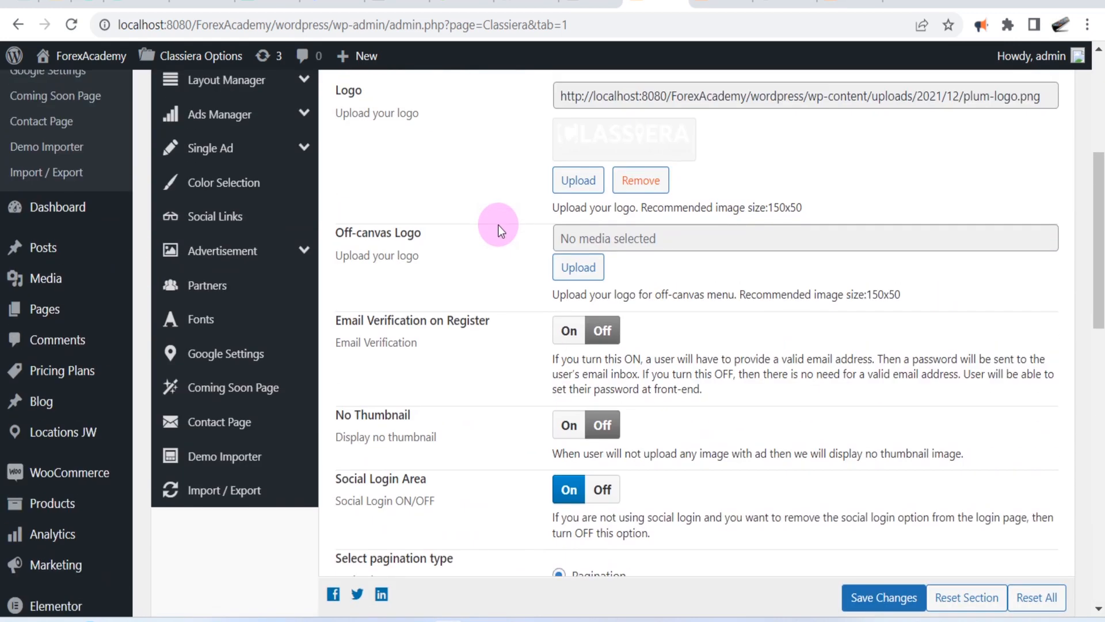
scroll(538, 300, "down", 16)
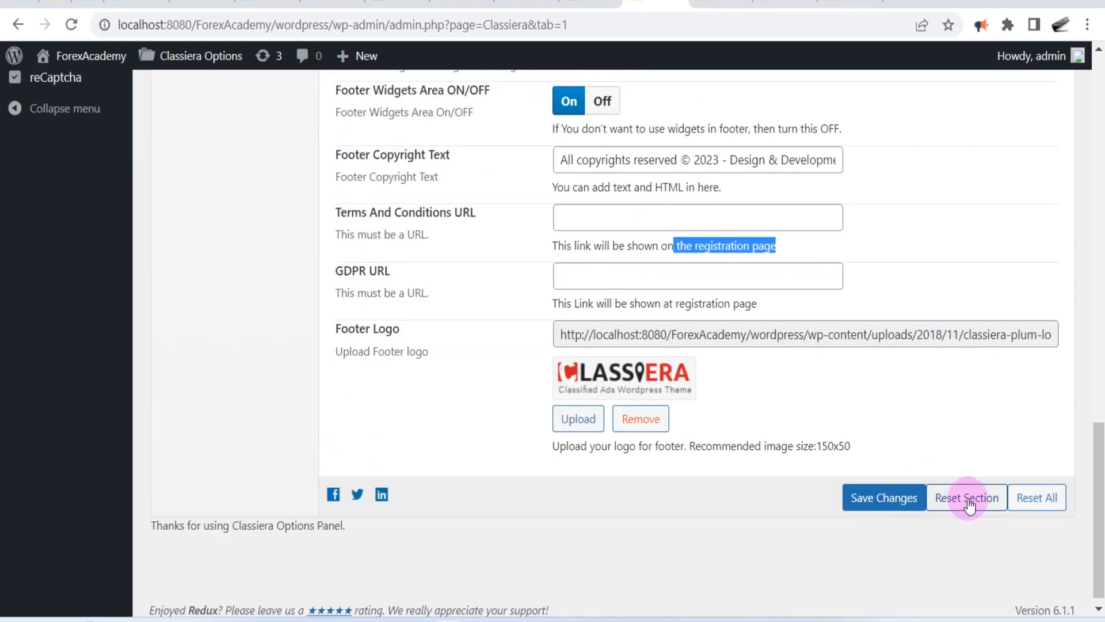
scroll(653, 484, "up", 20)
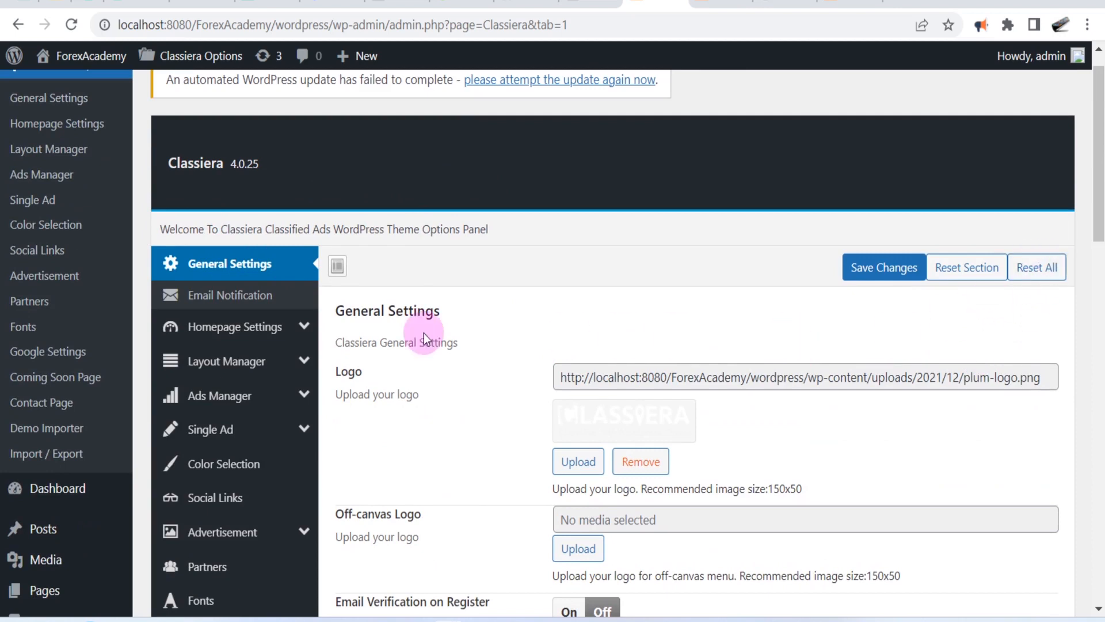
scroll(227, 363, "down", 5)
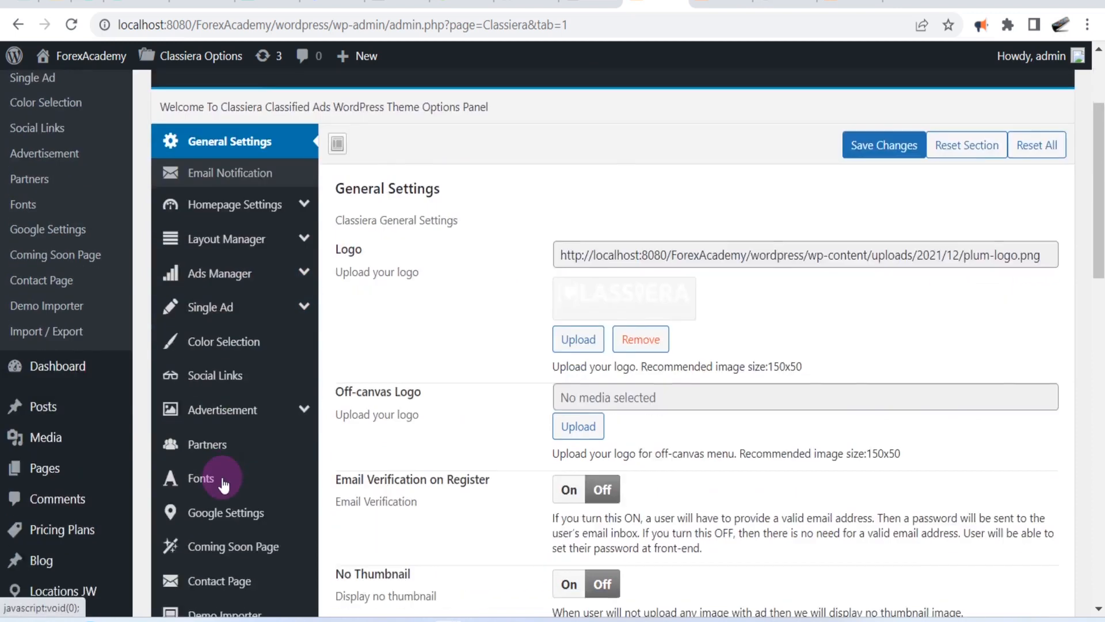
scroll(226, 340, "up", 5)
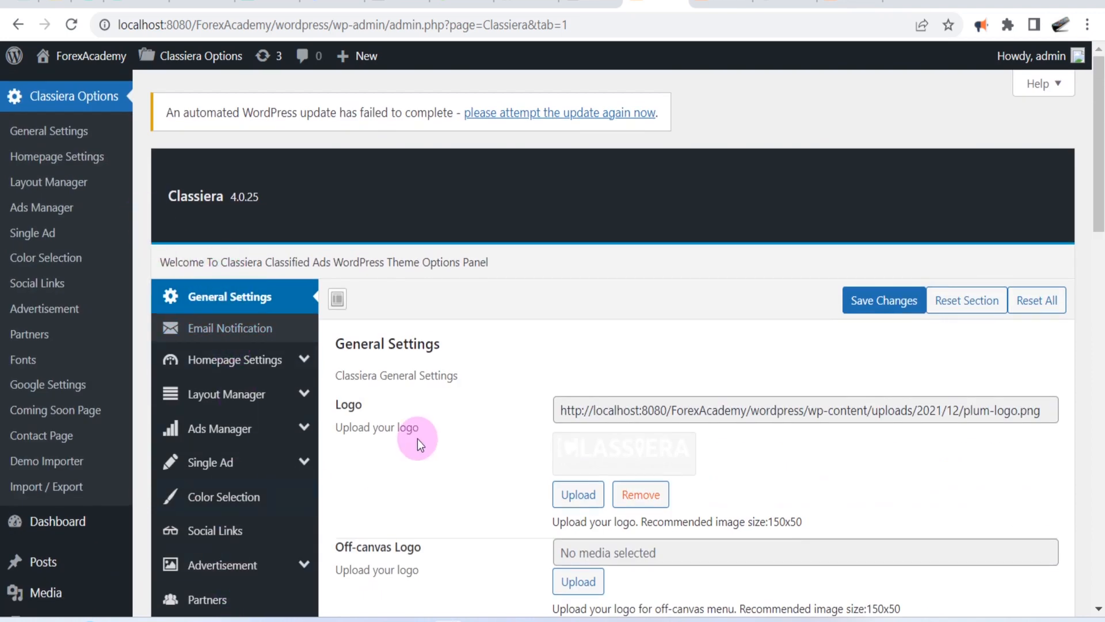
scroll(507, 369, "down", 7)
scroll(509, 365, "up", 7)
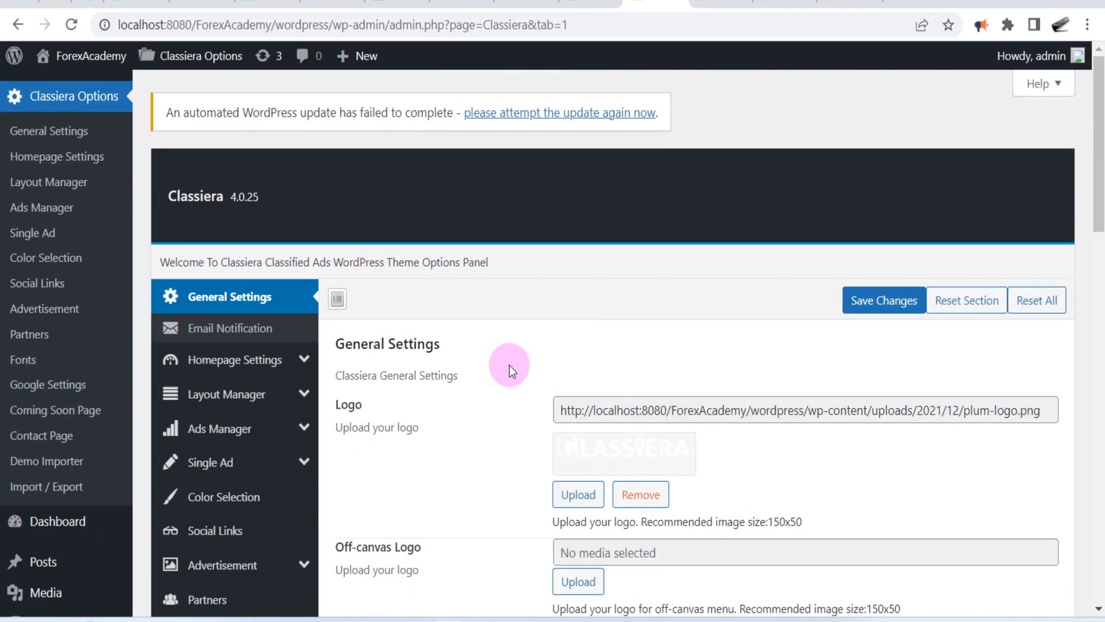
Step: Open the Email Notification section and check the recommended image size for the Email LOGO Image
left_click(214, 332)
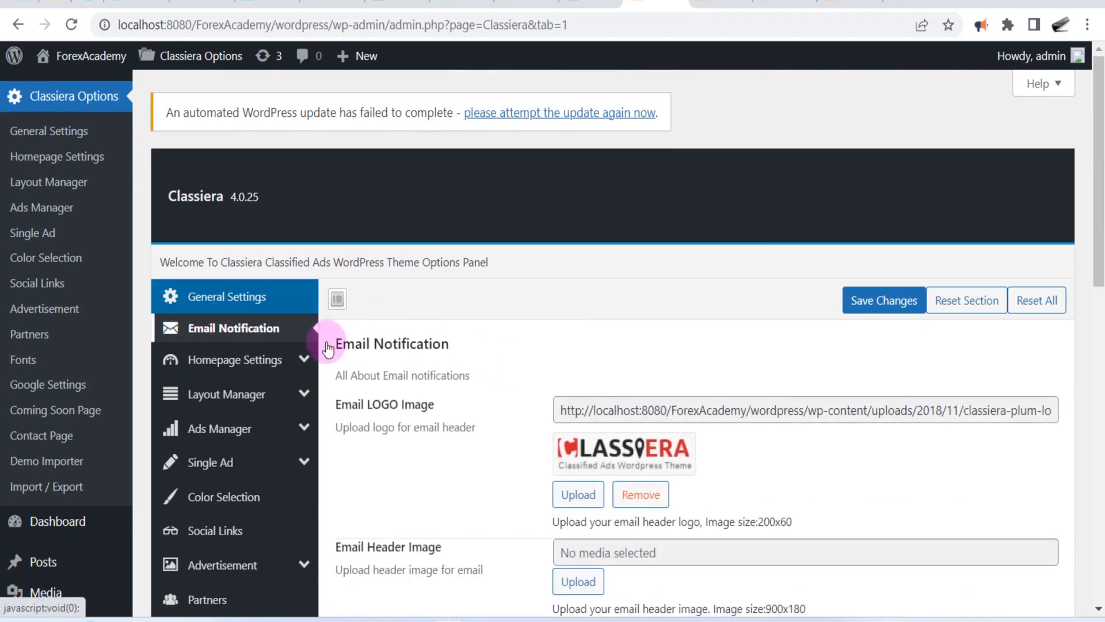
scroll(403, 369, "down", 1)
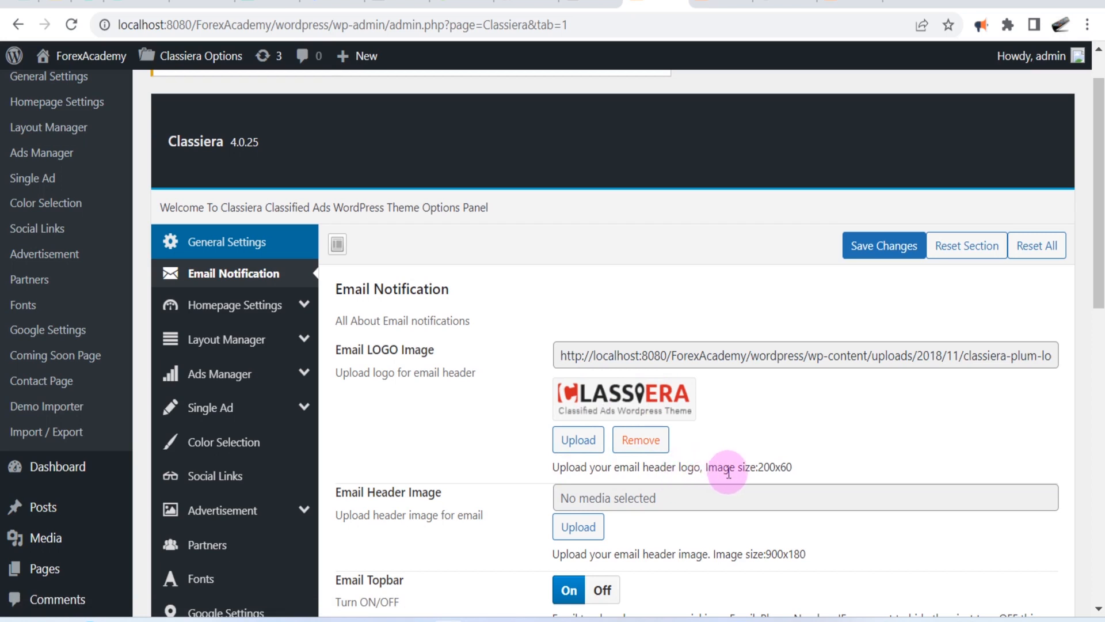
left_click_drag(758, 469, 799, 473)
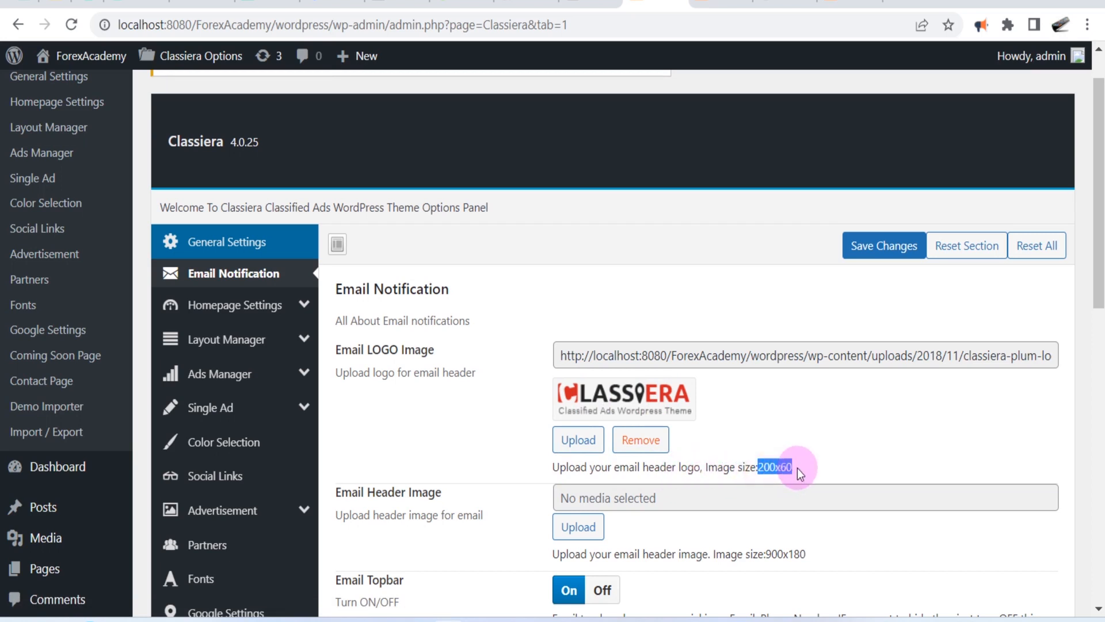
left_click(827, 452)
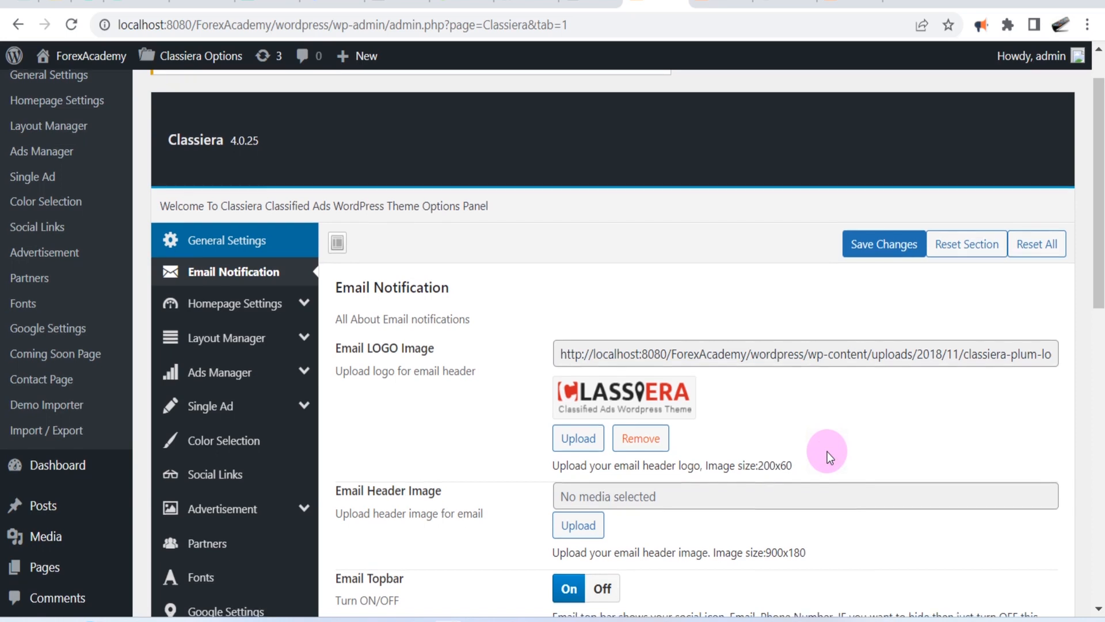
Step: Review the Email Header Image setting and its description in the Email Notification section
scroll(827, 452, "down", 3)
scroll(395, 291, "down", 3)
scroll(367, 295, "up", 3)
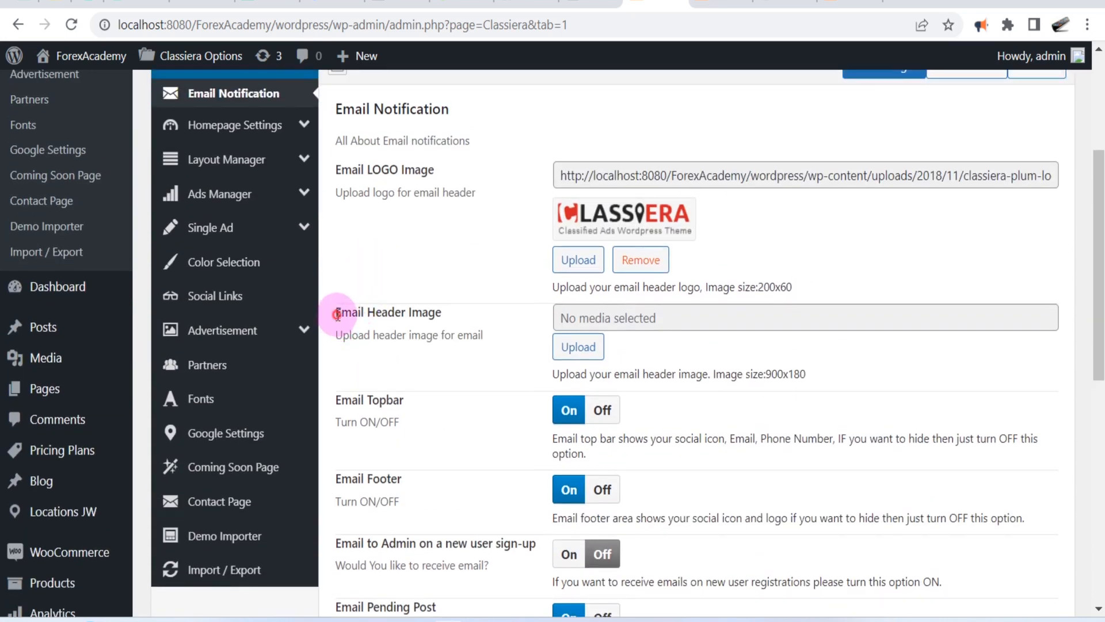
double_click(348, 312)
left_click_drag(385, 312, 444, 313)
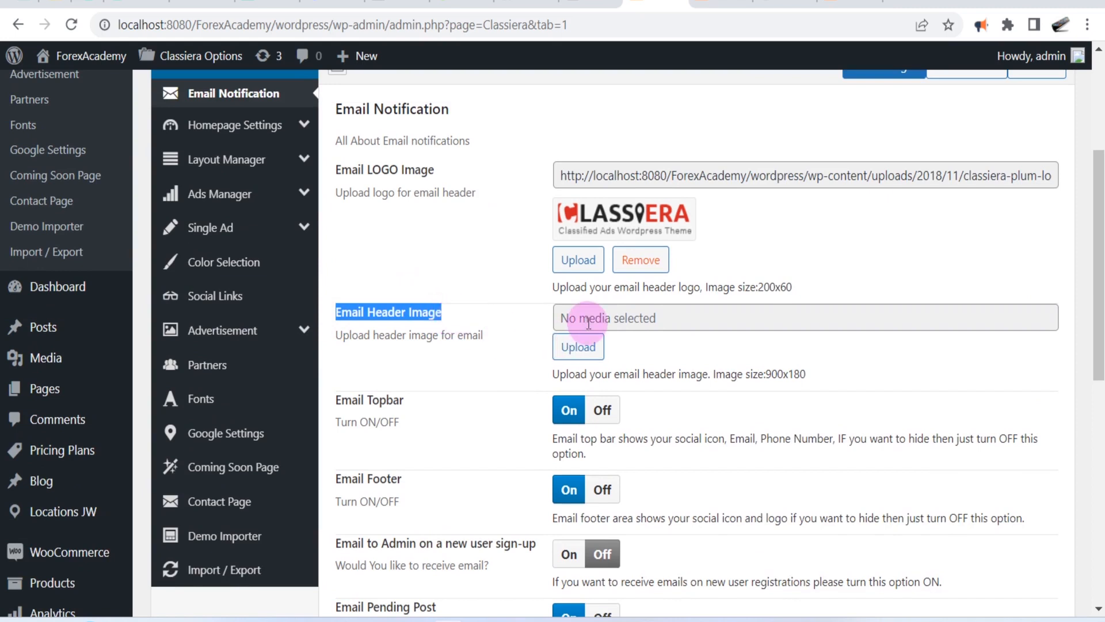
left_click_drag(455, 335, 487, 335)
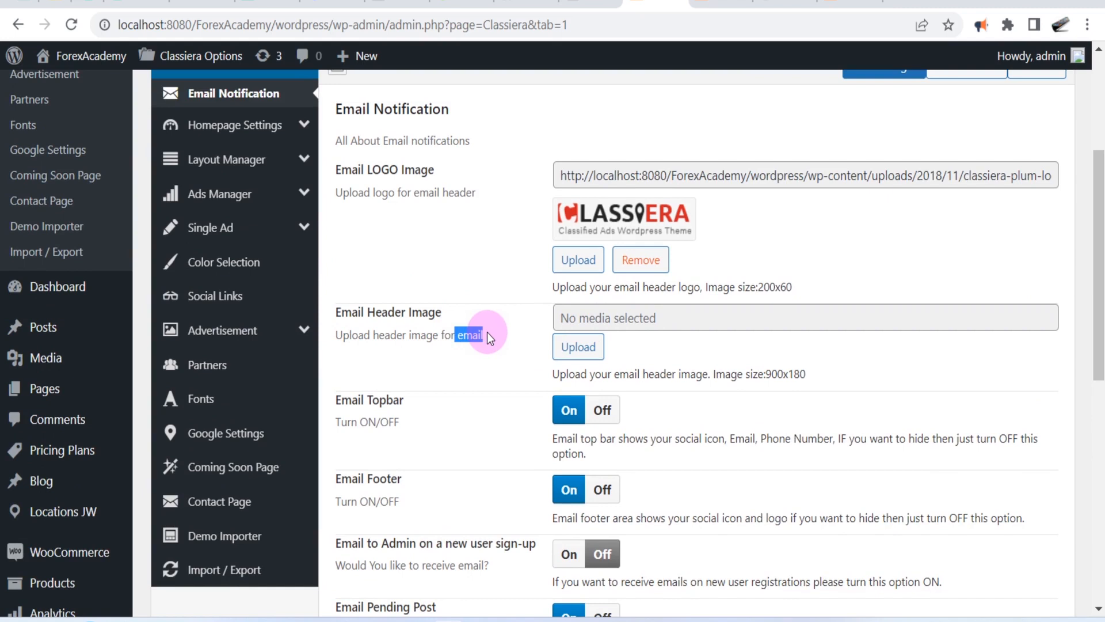
Step: Try switching the Email Topbar off and set it back to On
scroll(385, 294, "down", 2)
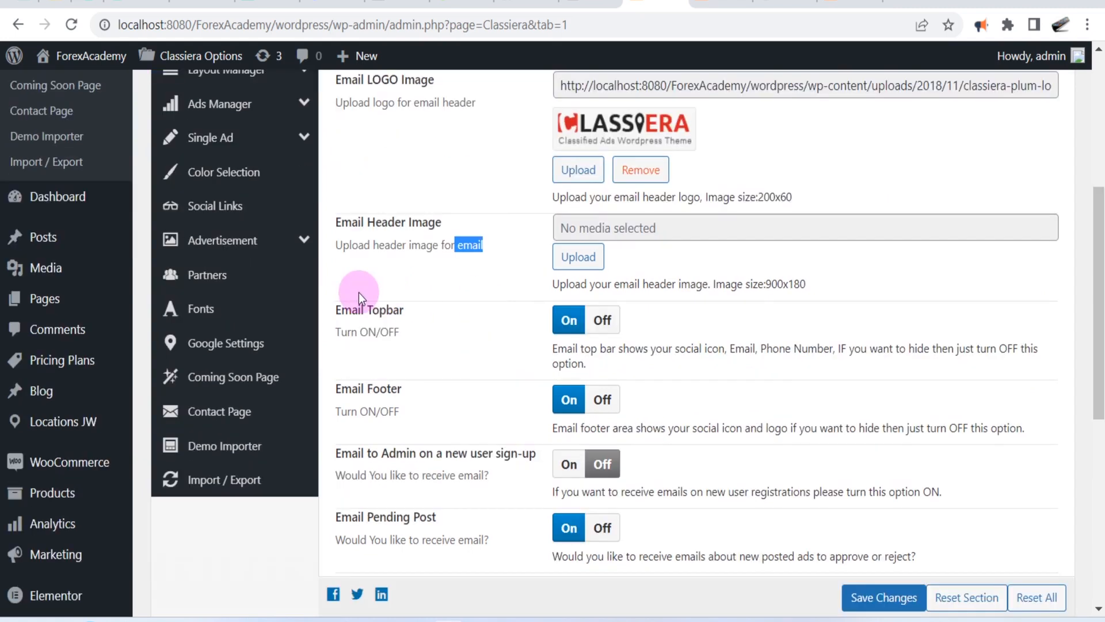
left_click_drag(334, 311, 405, 312)
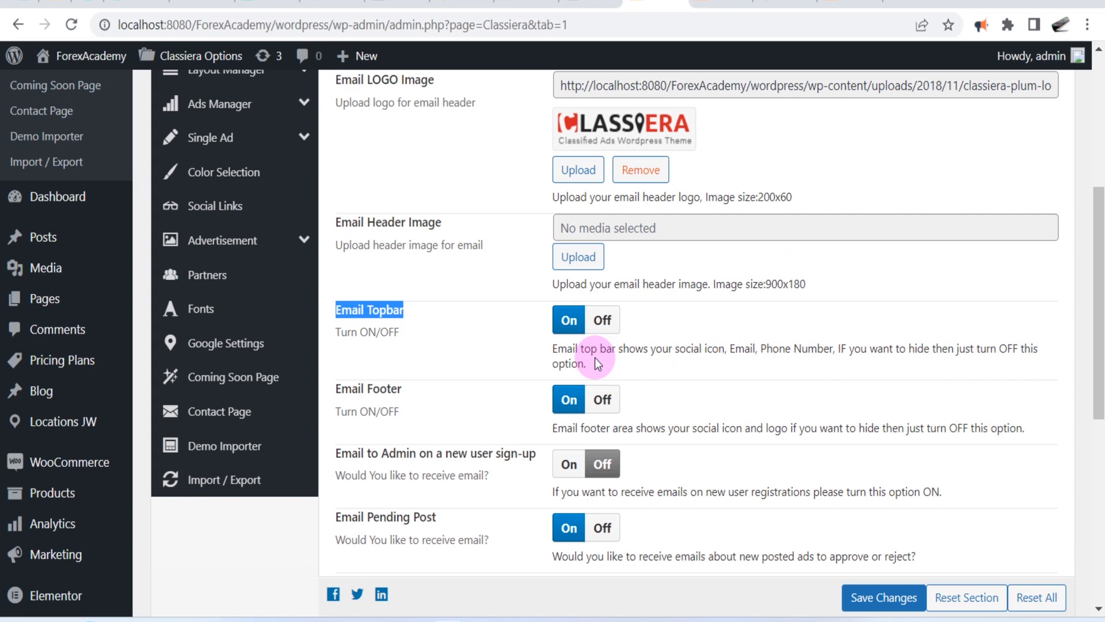
left_click(602, 322)
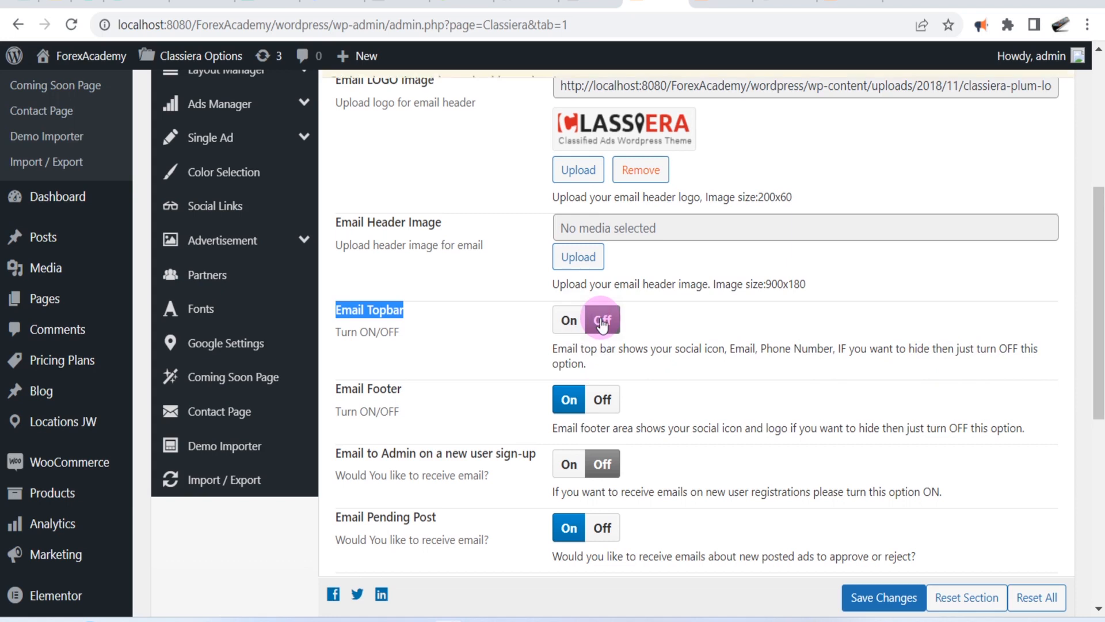
left_click(569, 320)
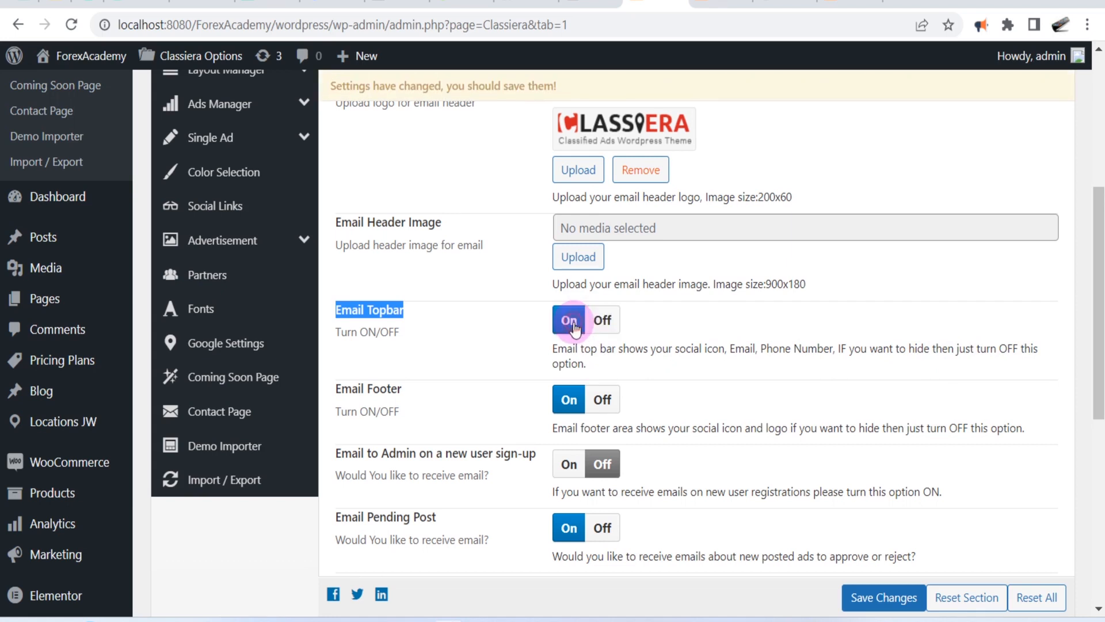
Step: Review the Email Footer and Email Pending Post settings, and turn on Email to Admin on a new user sign-up
scroll(444, 420, "down", 2)
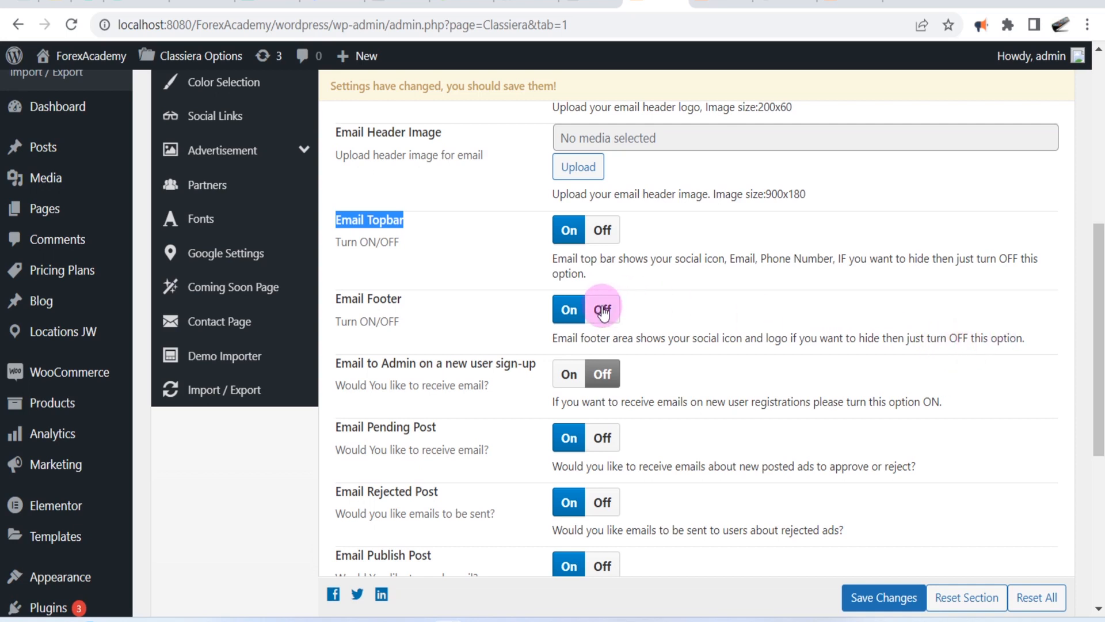
scroll(526, 351, "down", 3)
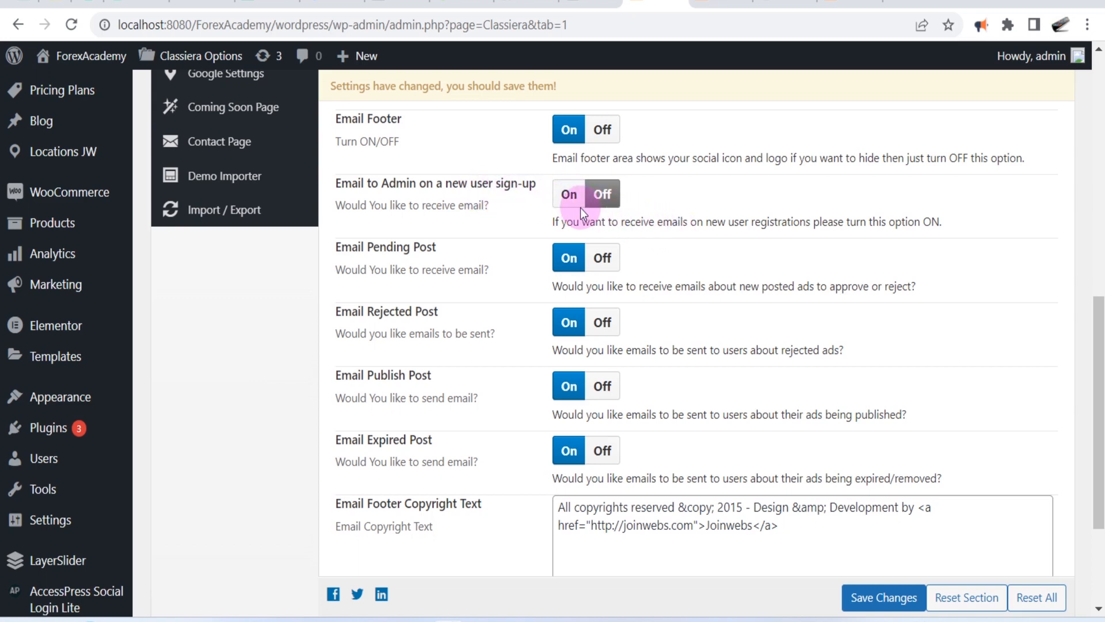
left_click(569, 195)
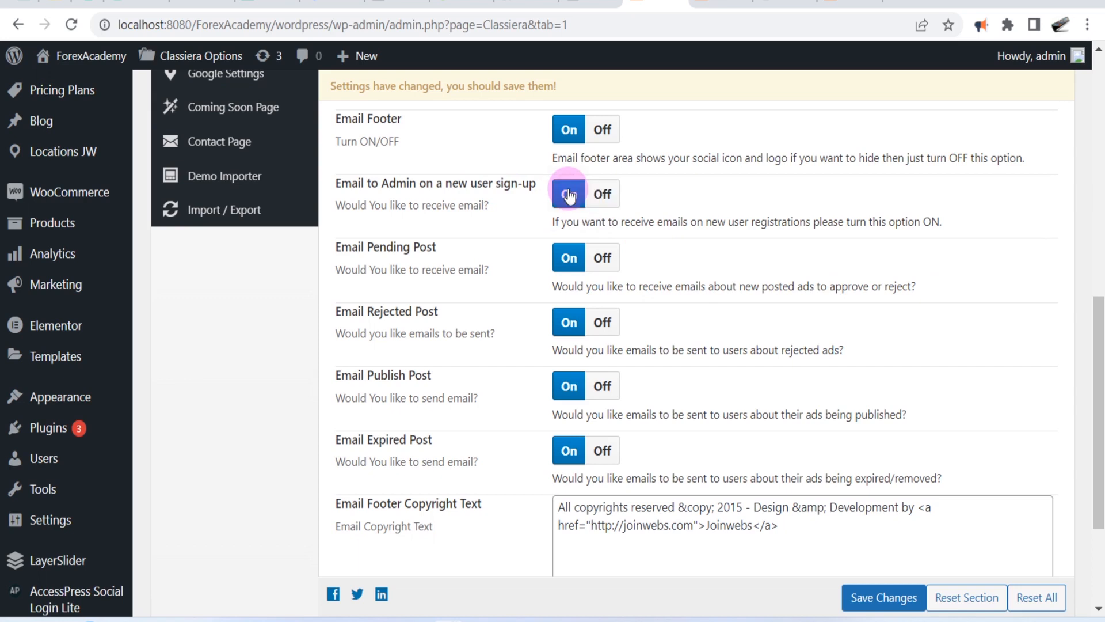
left_click(600, 198)
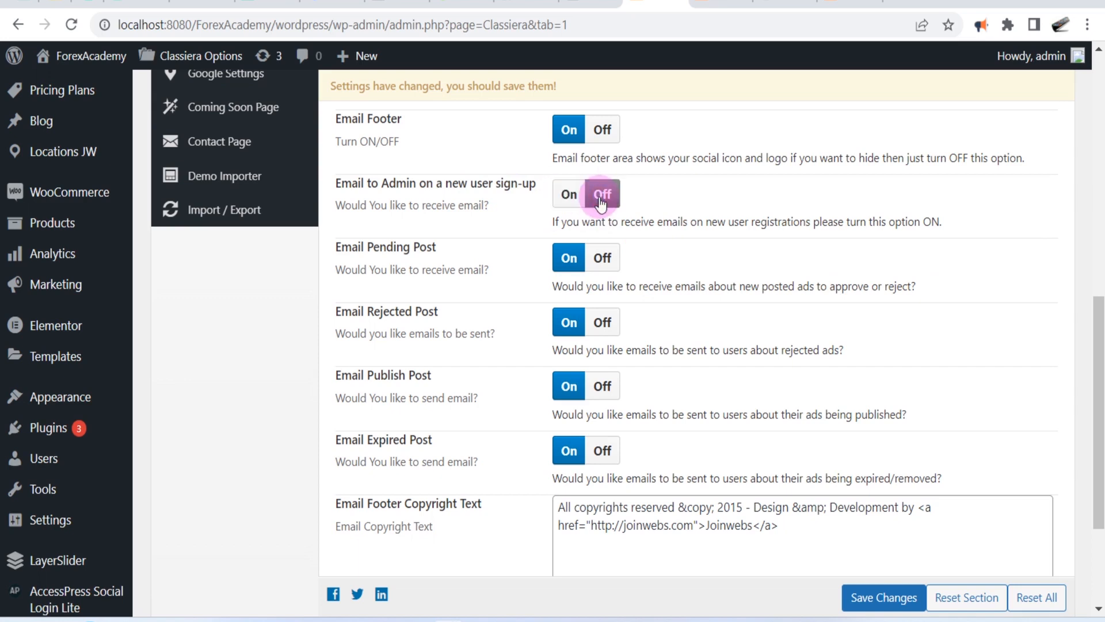
left_click_drag(335, 246, 423, 248)
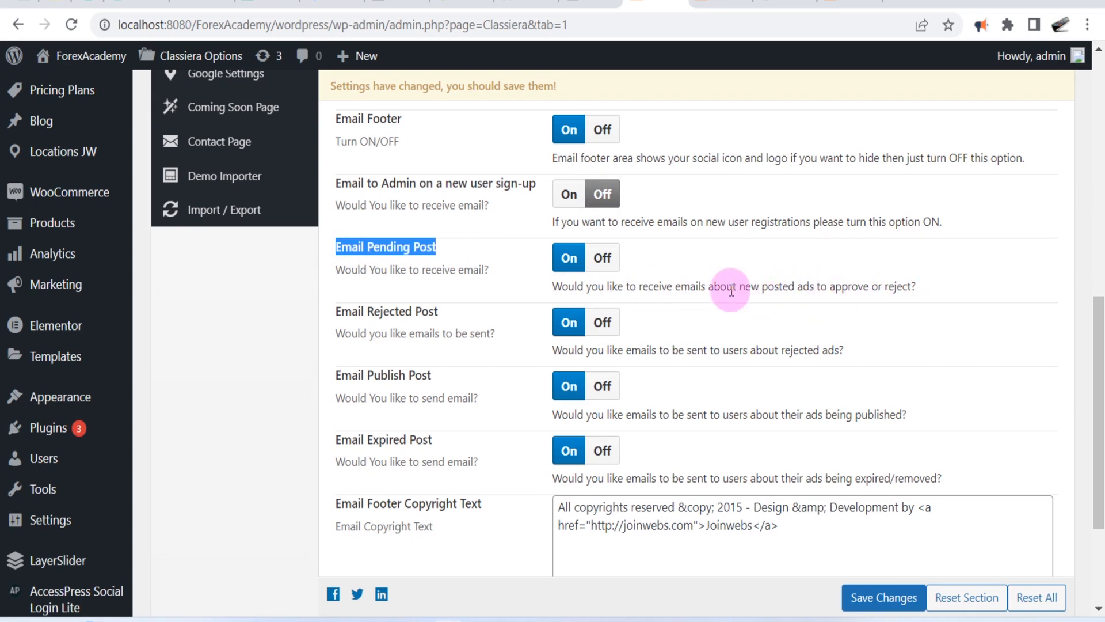
left_click(487, 277)
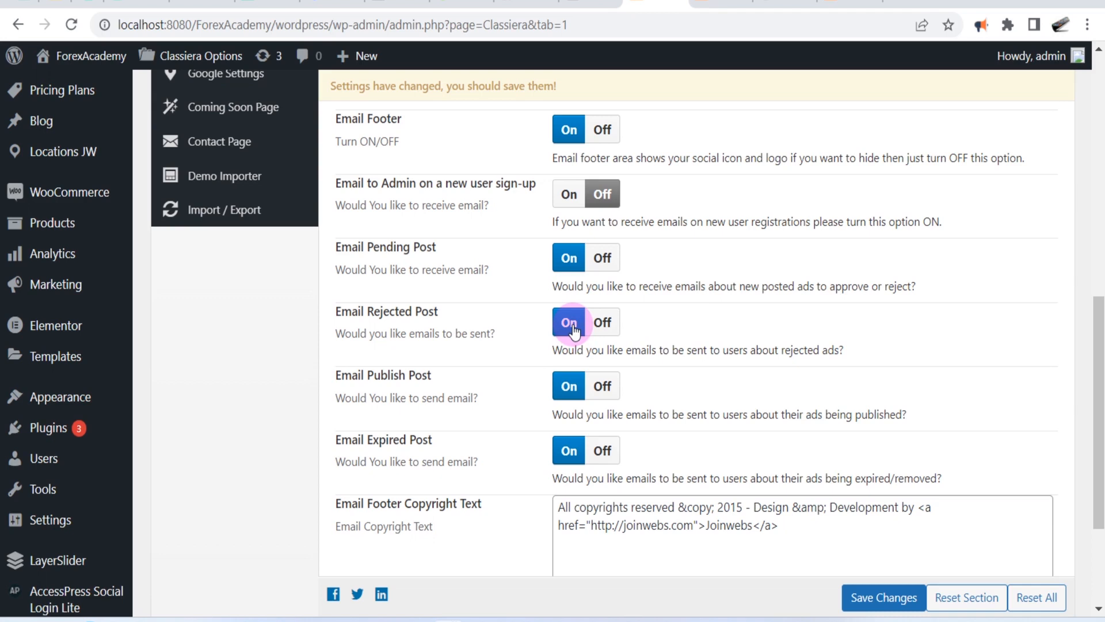
left_click(568, 193)
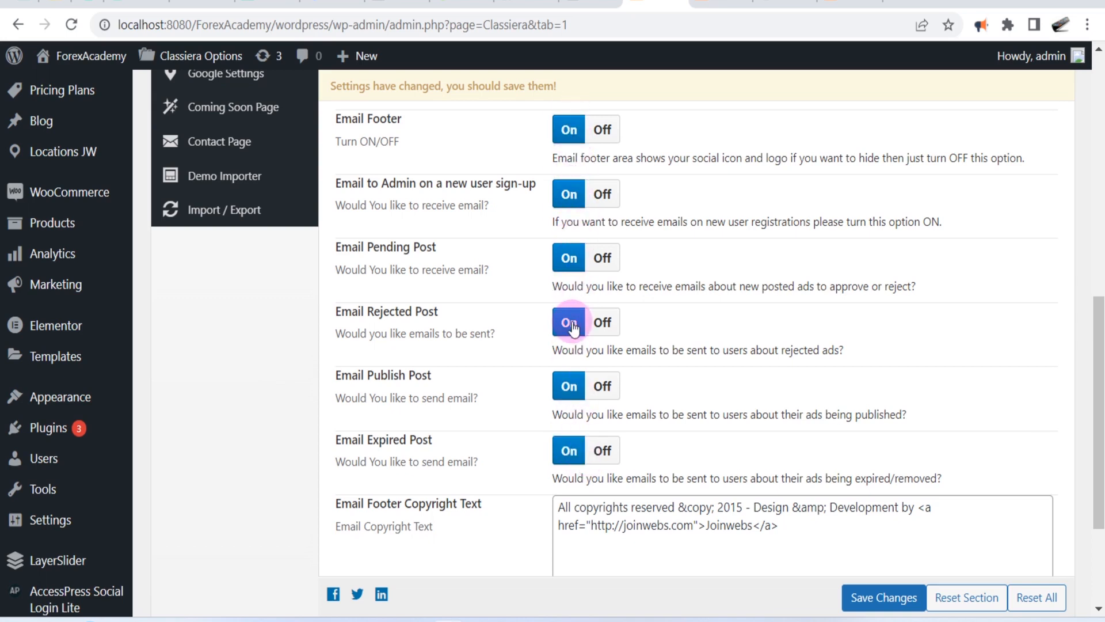
Step: Try switching Email Publish Post off and set it back to On
left_click(602, 385)
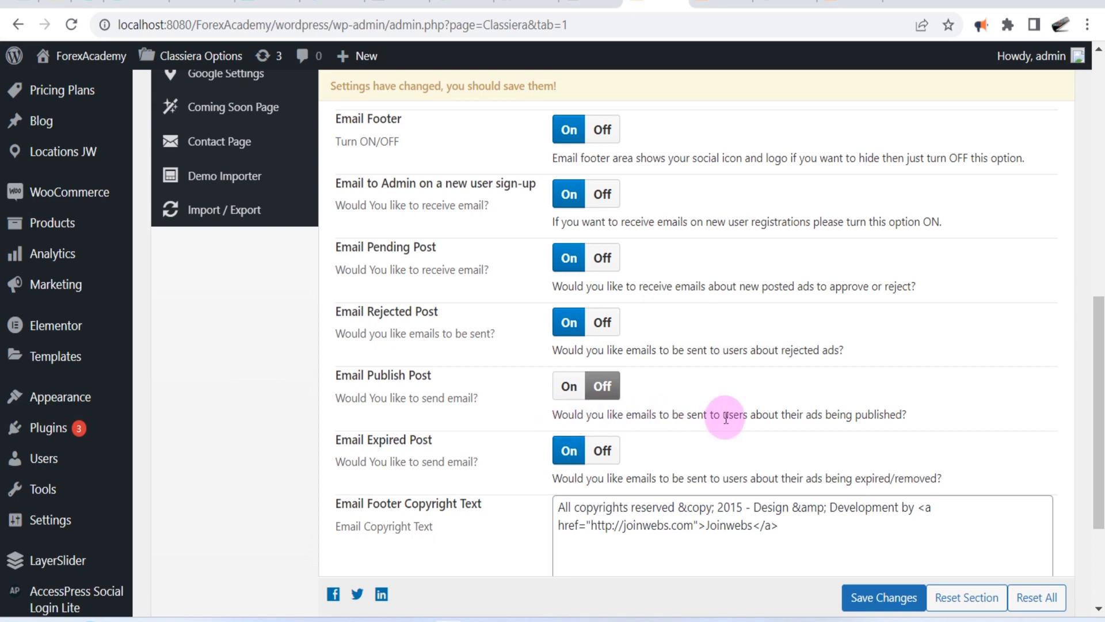
left_click(572, 392)
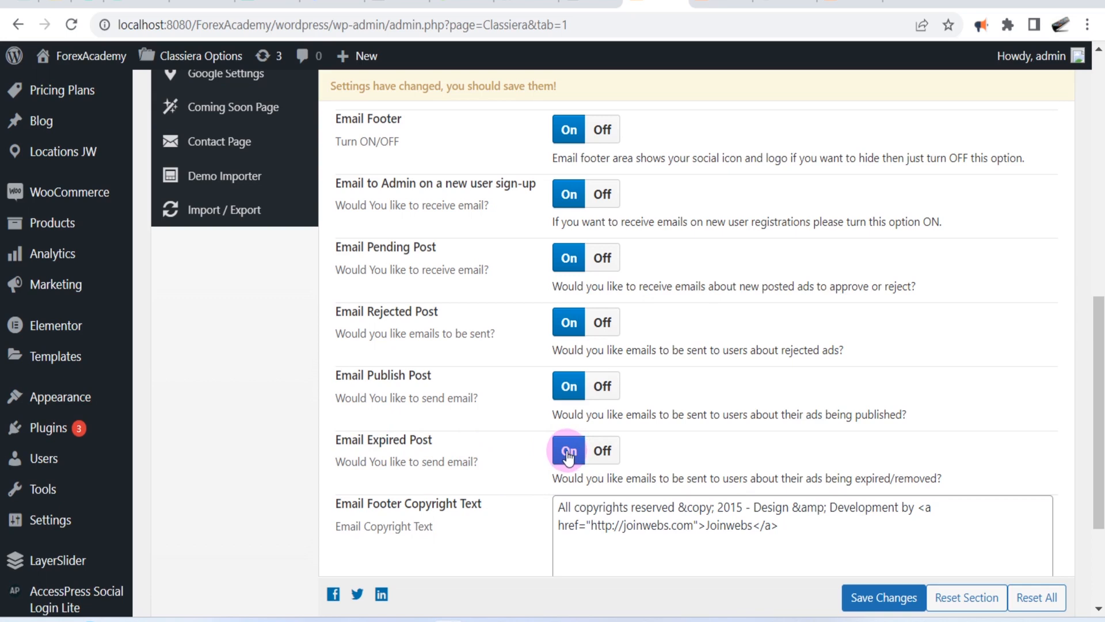
Step: Examine the Email Footer Copyright Text setting and the text and HTML in its field
scroll(569, 454, "down", 3)
left_click_drag(336, 324, 490, 323)
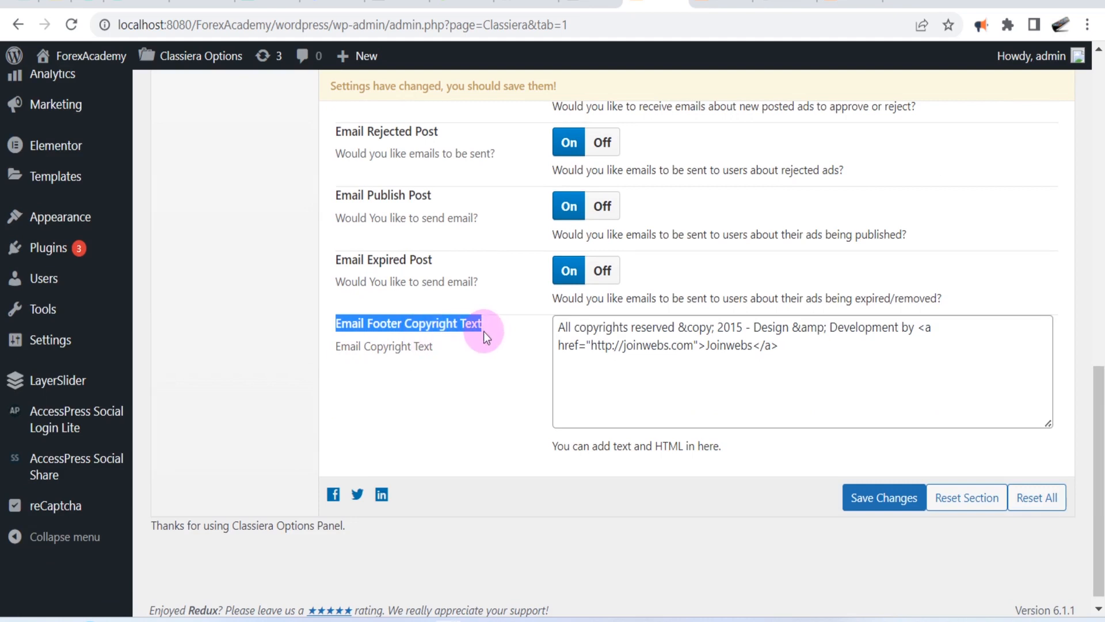
left_click(599, 381)
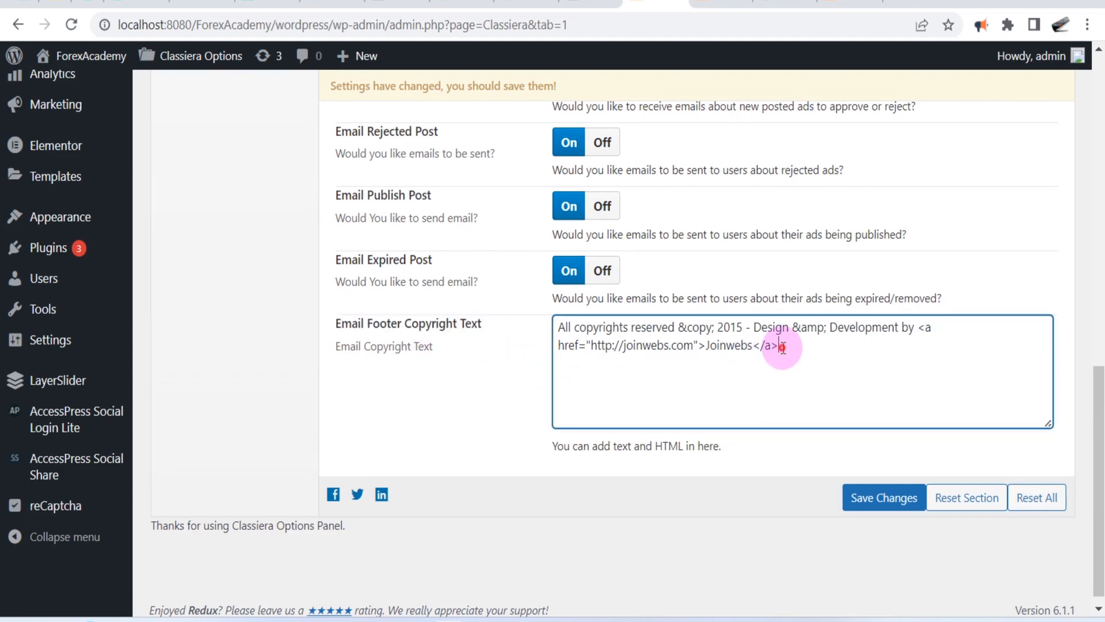
key("ctrl+a")
left_click(620, 370)
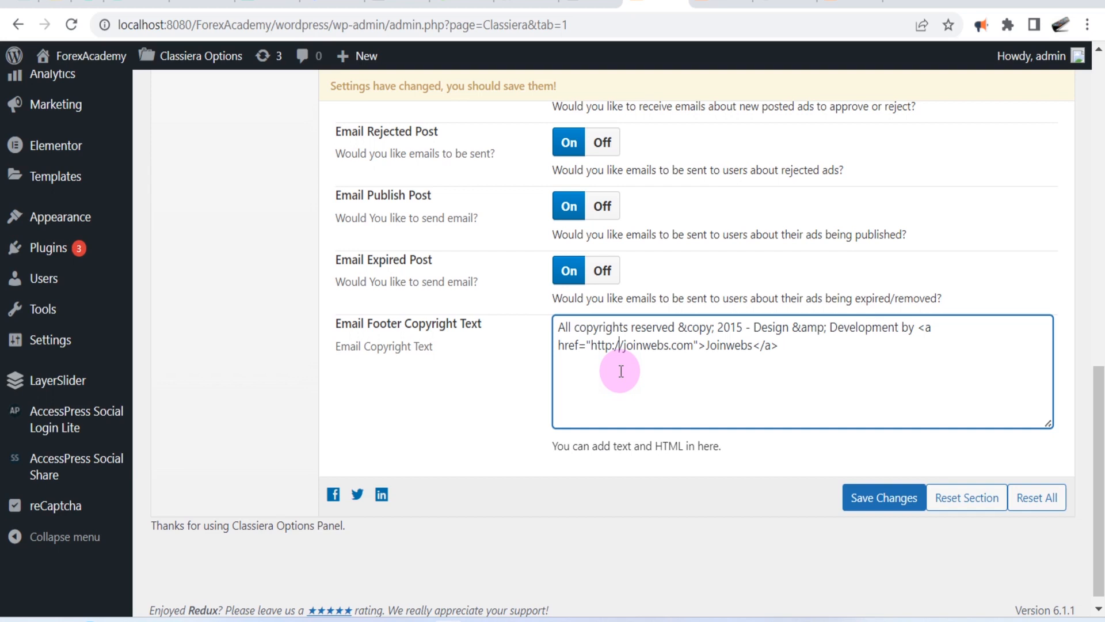
Step: Review the whole Email Notification section from the Email LOGO Image to the Email Footer Copyright Text
scroll(619, 357, "up", 12)
scroll(617, 340, "down", 6)
scroll(621, 345, "down", 8)
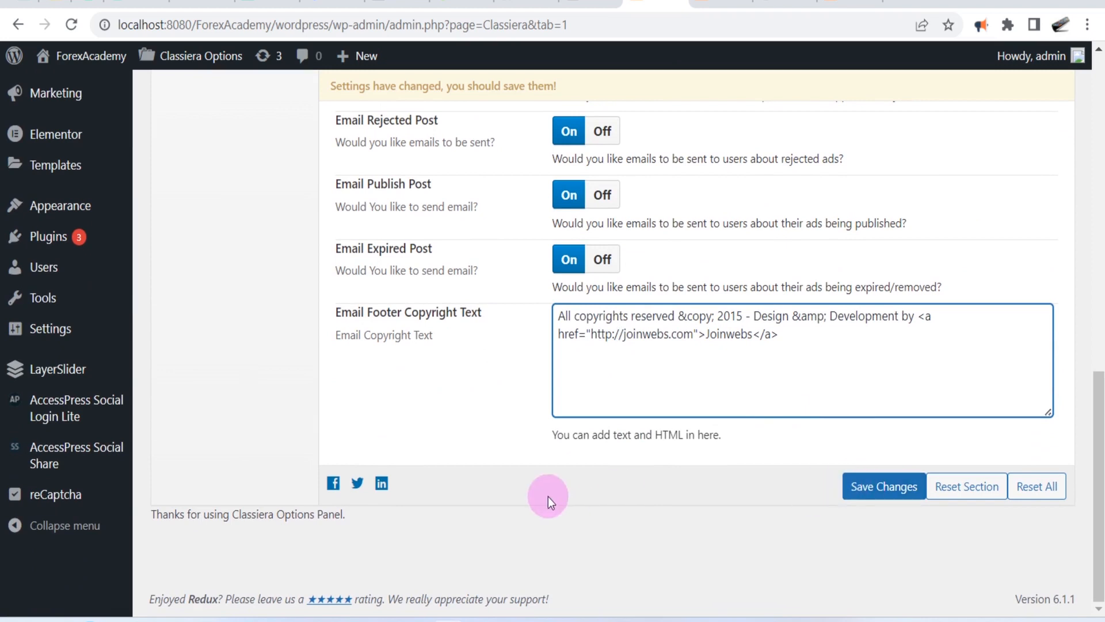
scroll(548, 496, "up", 10)
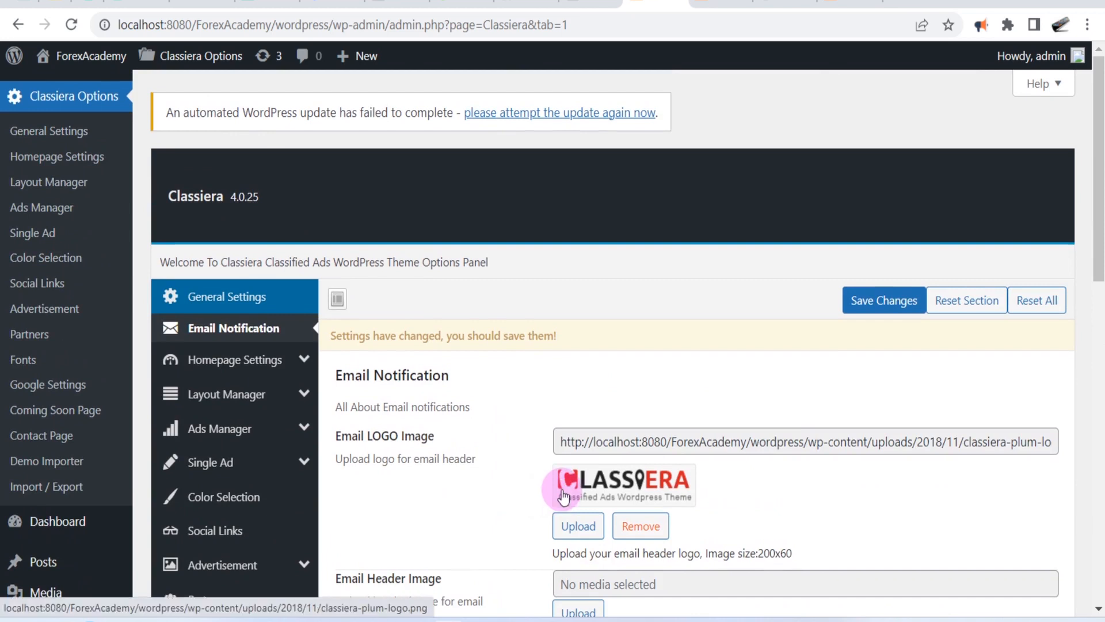
scroll(570, 481, "down", 8)
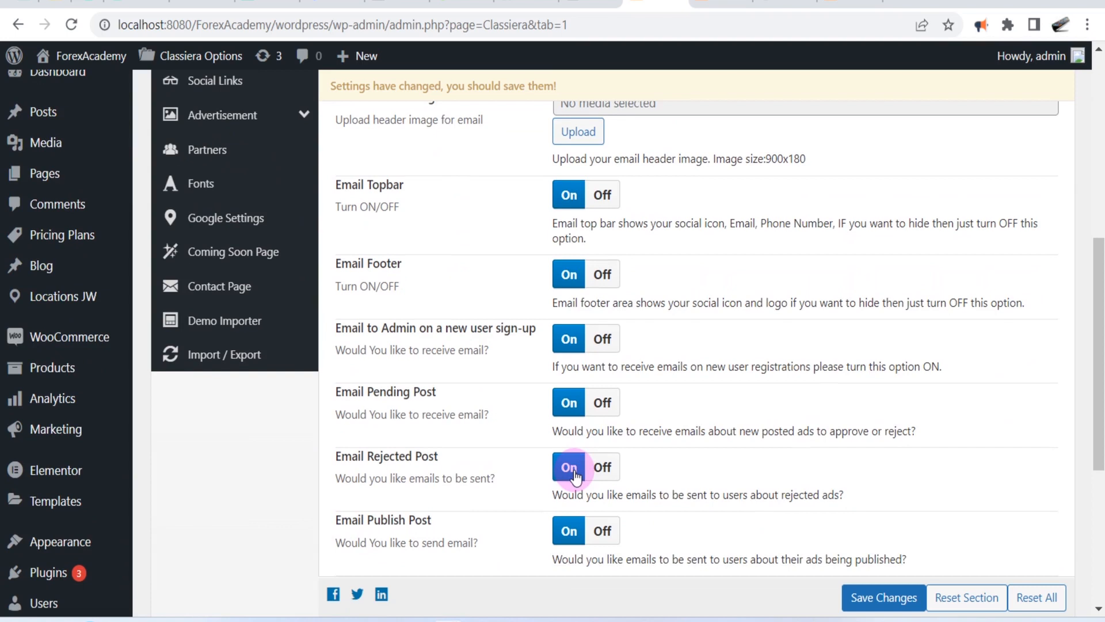